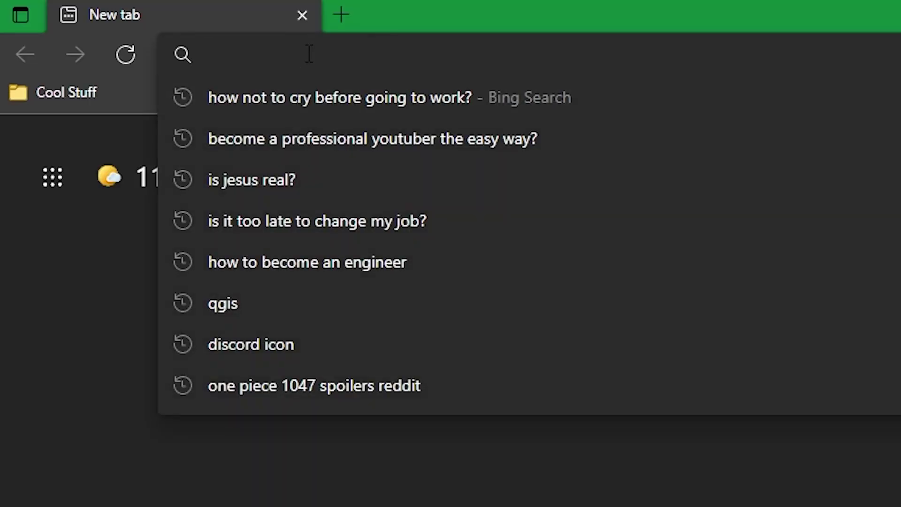
- Search the web for "How to work out my FFL"
text(How to wor)
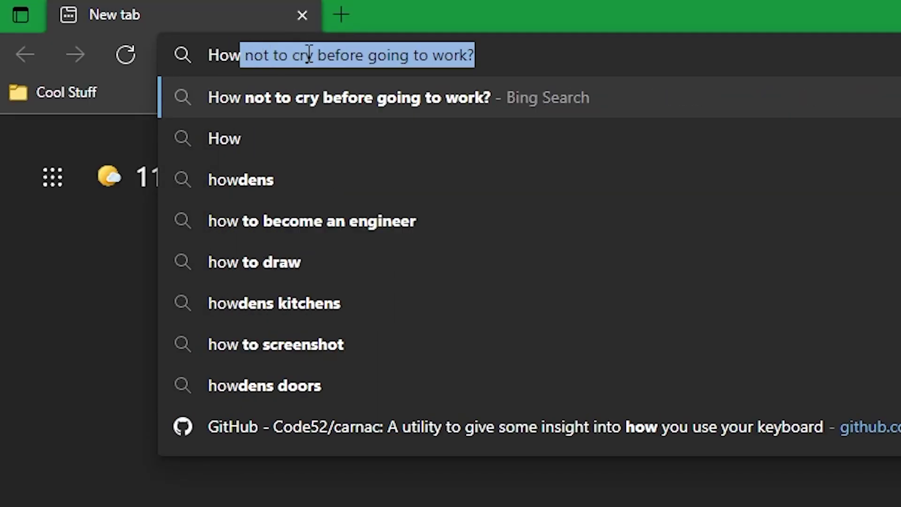
text(k out my FFL)
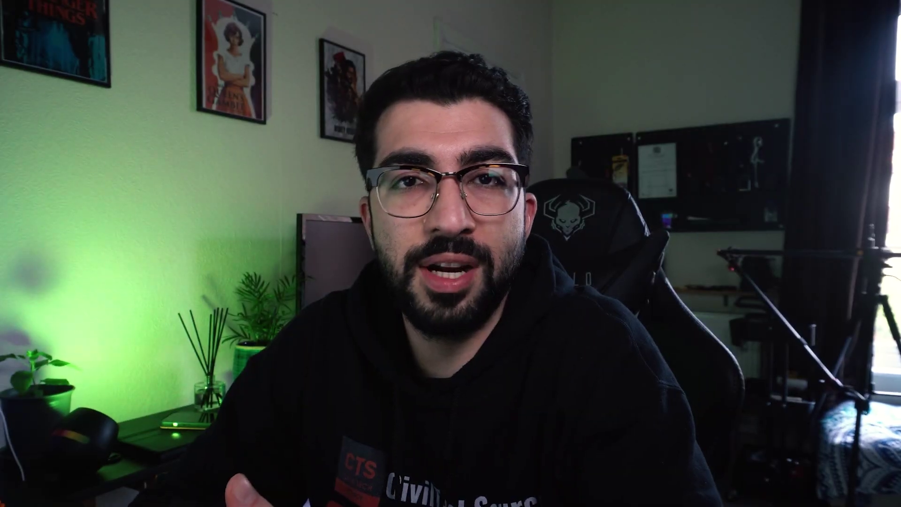
click(222, 158)
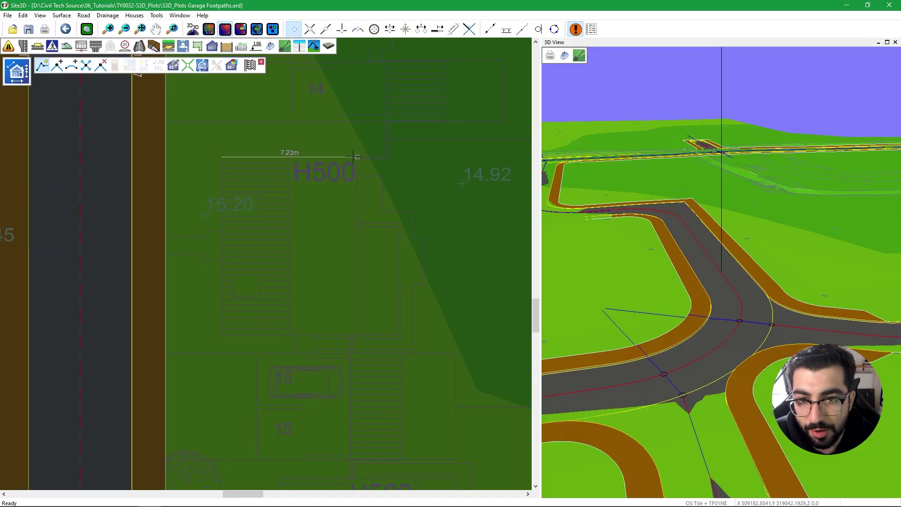
click(358, 158)
click(357, 335)
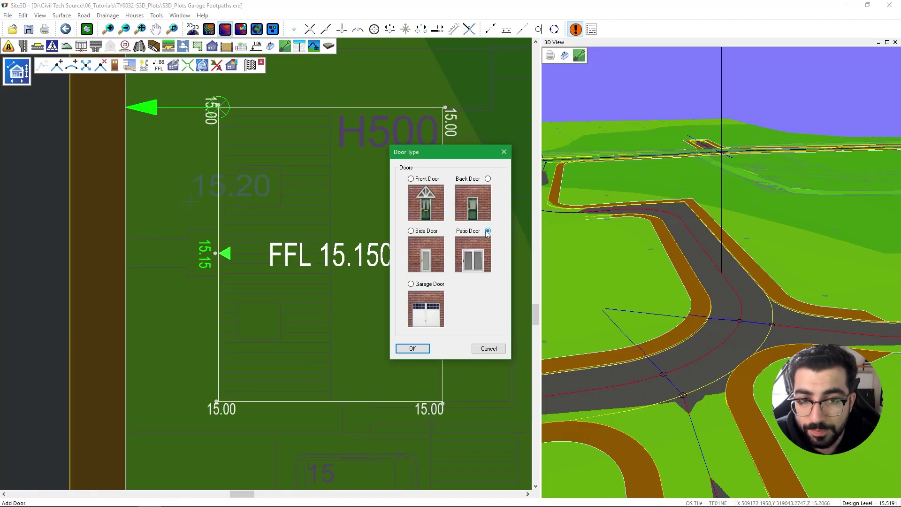
click(413, 348)
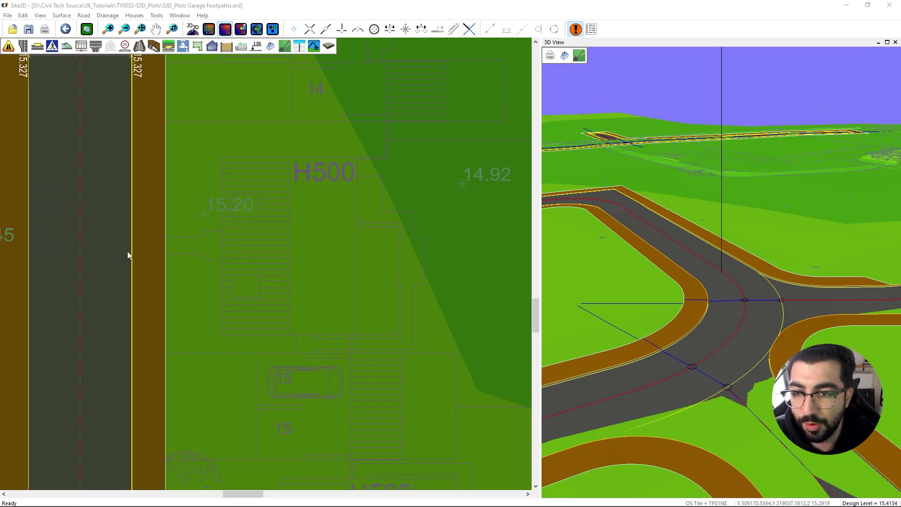
- Open the building pad tools
drag(744, 246, 715, 319)
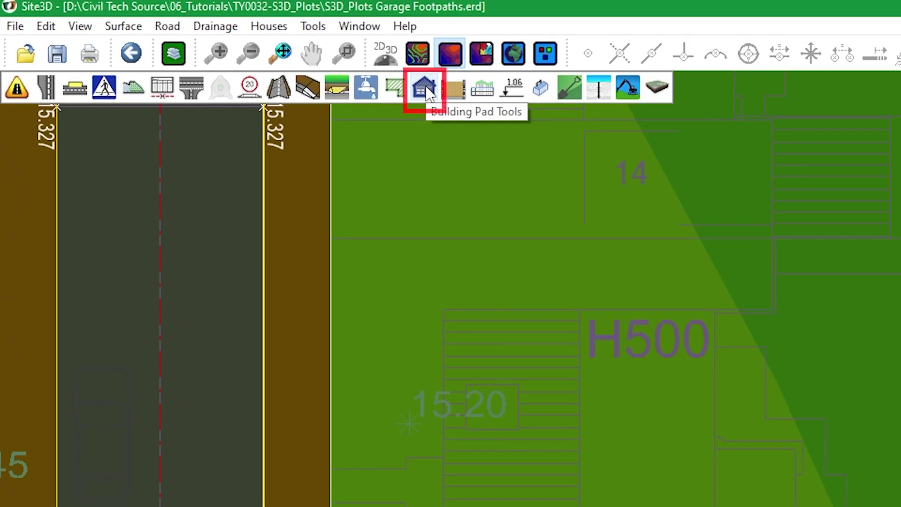
click(425, 89)
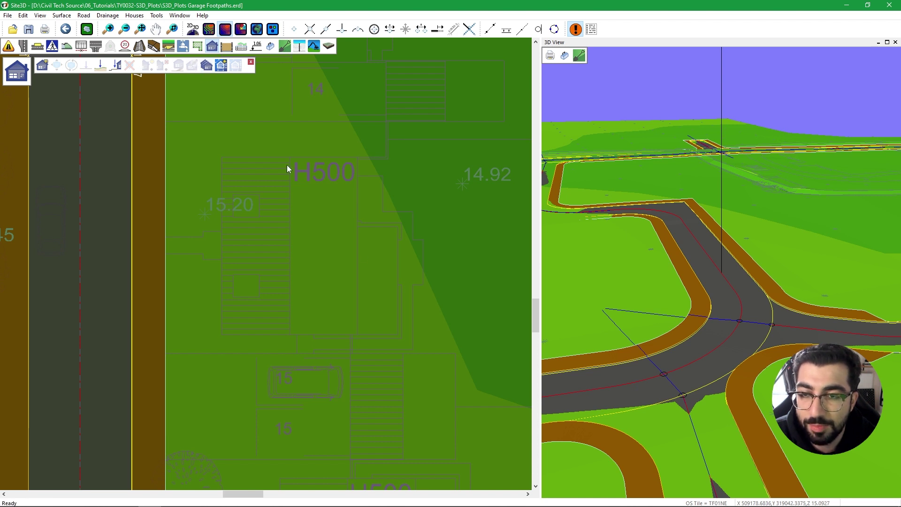
- Examine the House Type Manager and its browsing for library house definition files, leaving without importing anything
click(207, 65)
drag(362, 152, 270, 162)
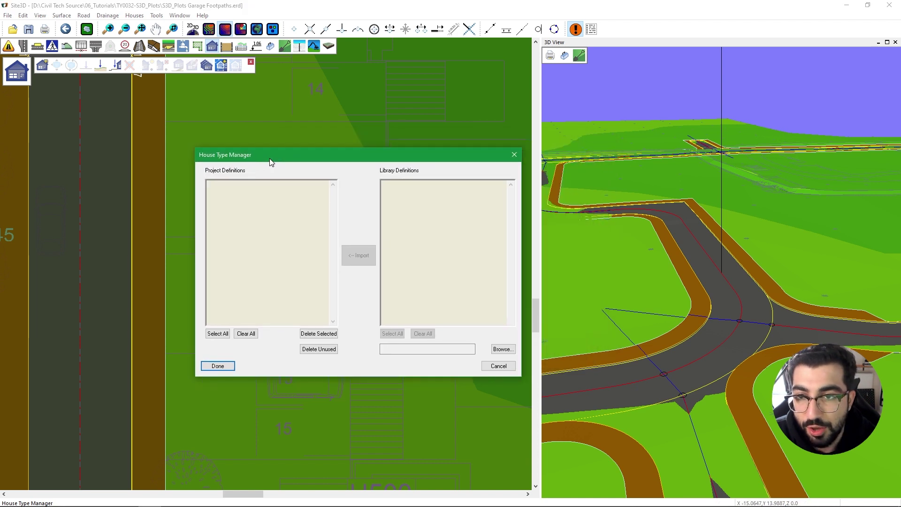
click(500, 352)
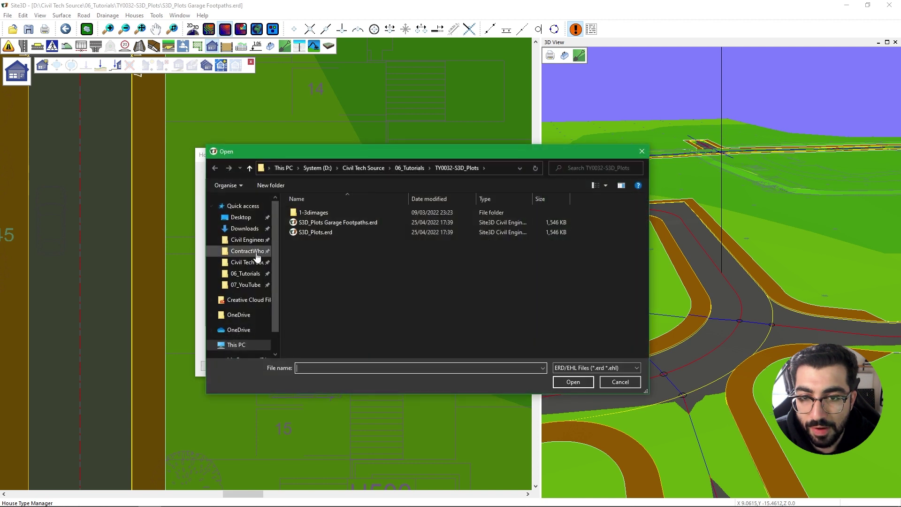
click(617, 385)
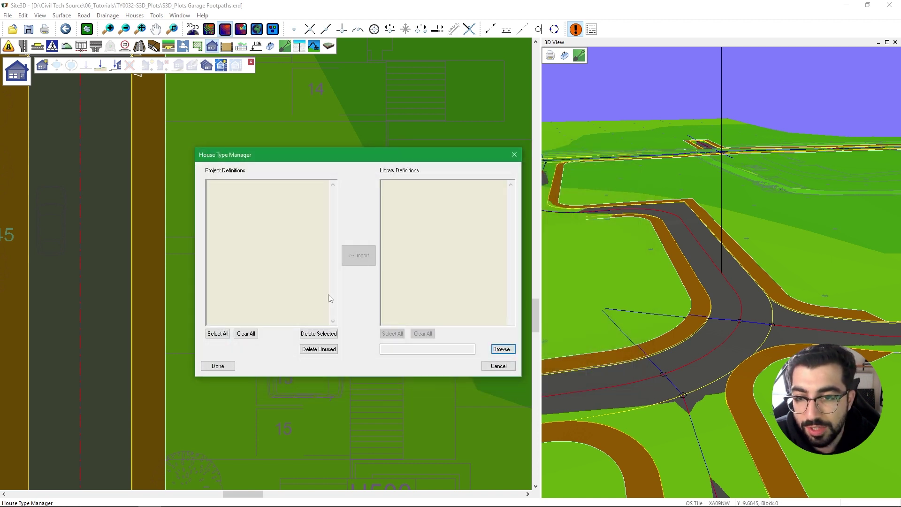
click(489, 367)
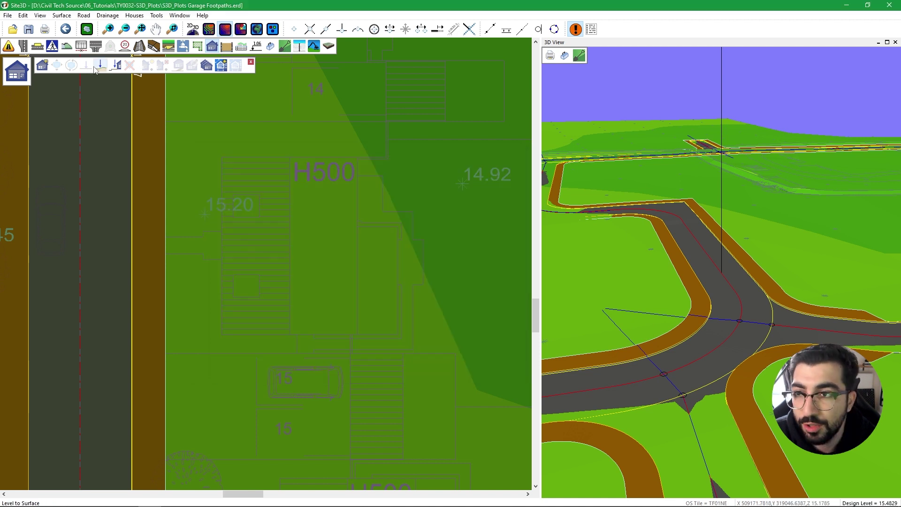
- Create a new house definition and trace its outer wall over the H500 outline, about 7.23 by 9.48 m, snapping to vertices
click(43, 66)
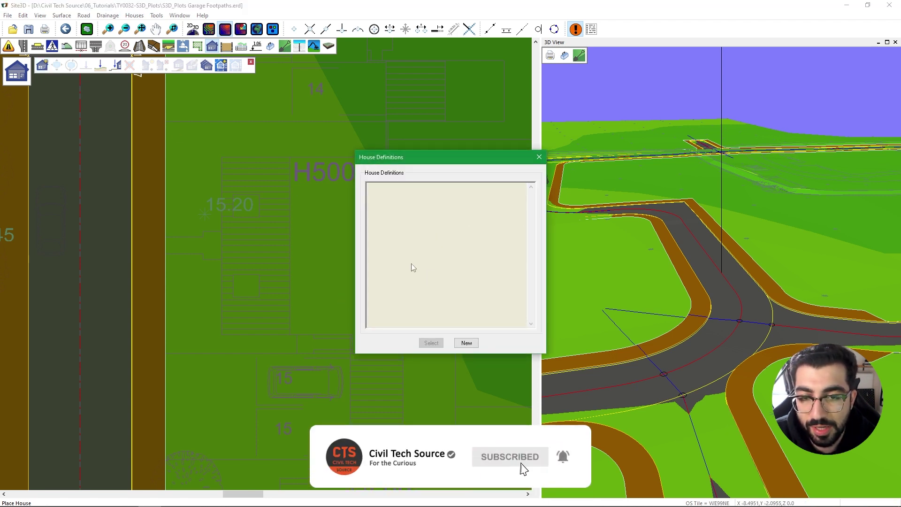
click(467, 343)
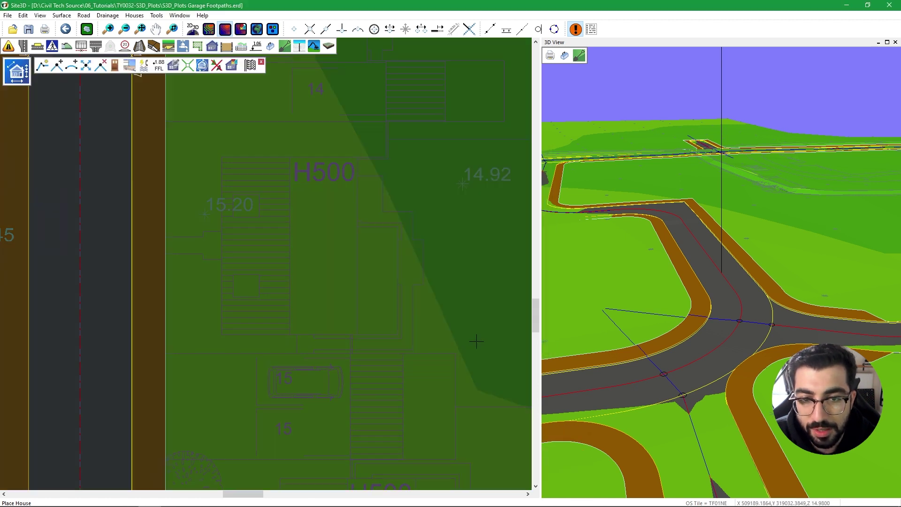
click(45, 70)
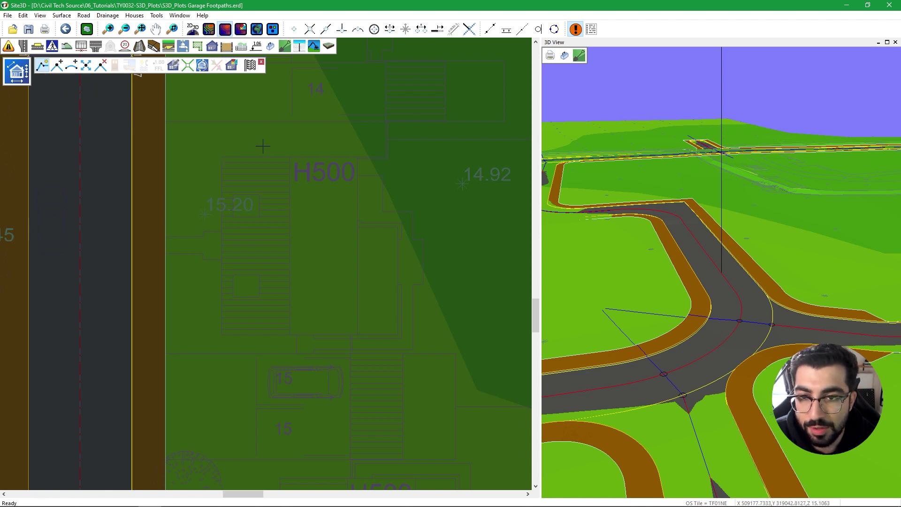
click(296, 29)
click(221, 157)
click(358, 157)
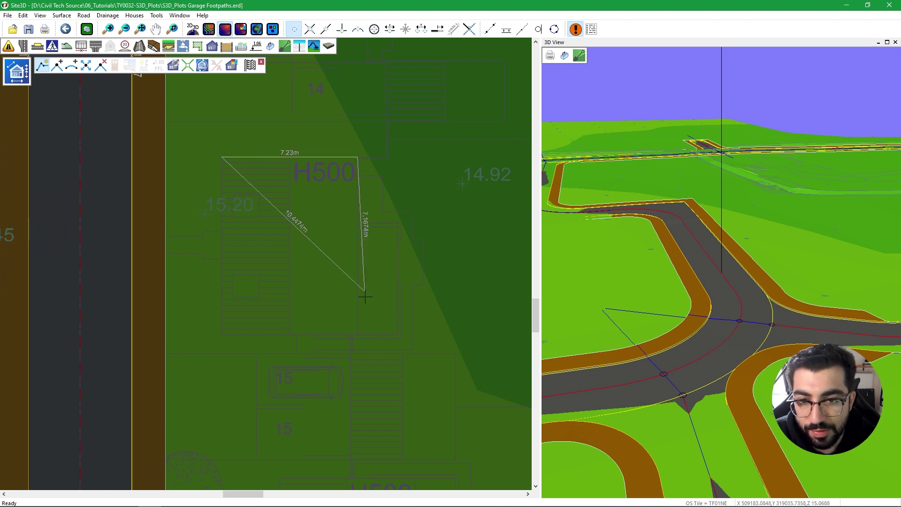
click(358, 335)
click(234, 331)
right_click(285, 237)
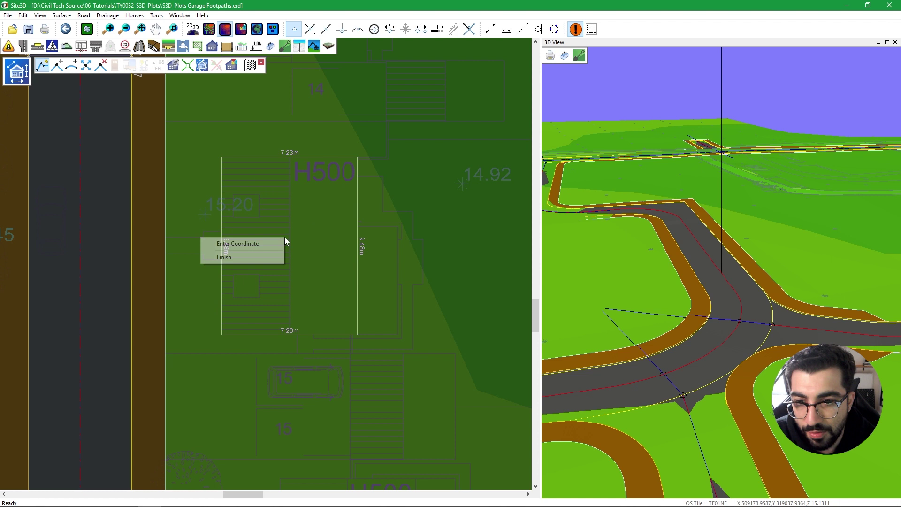
click(241, 261)
- Set the house rotation using the wall that faces the road as the front
scroll(210, 156, up, 2)
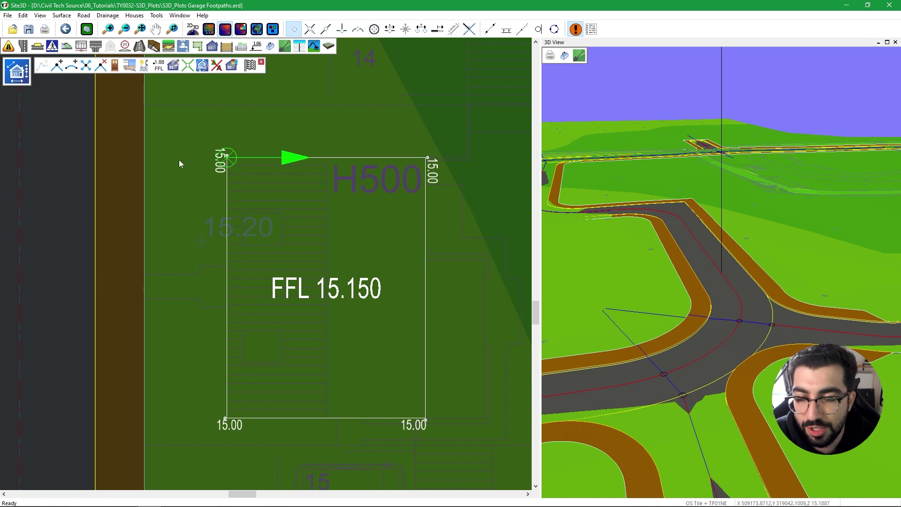
scroll(248, 164, down, 2)
scroll(286, 167, up, 1)
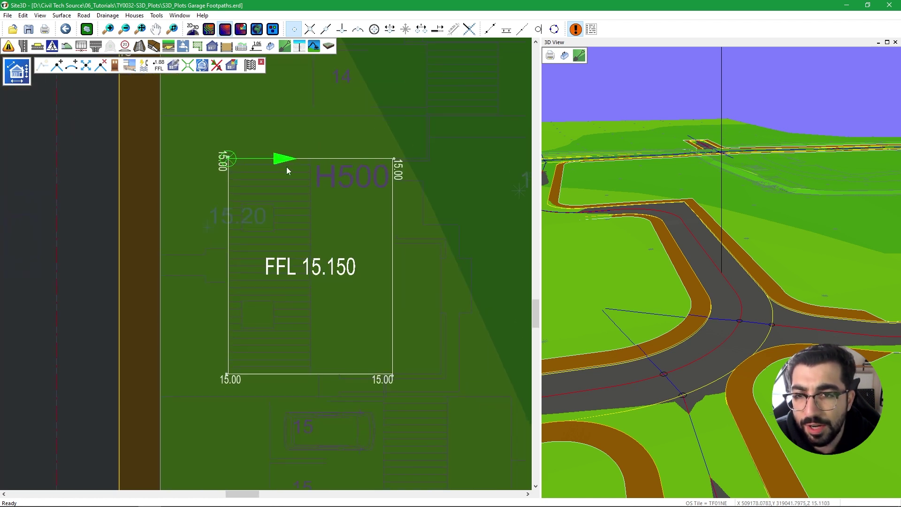
click(203, 65)
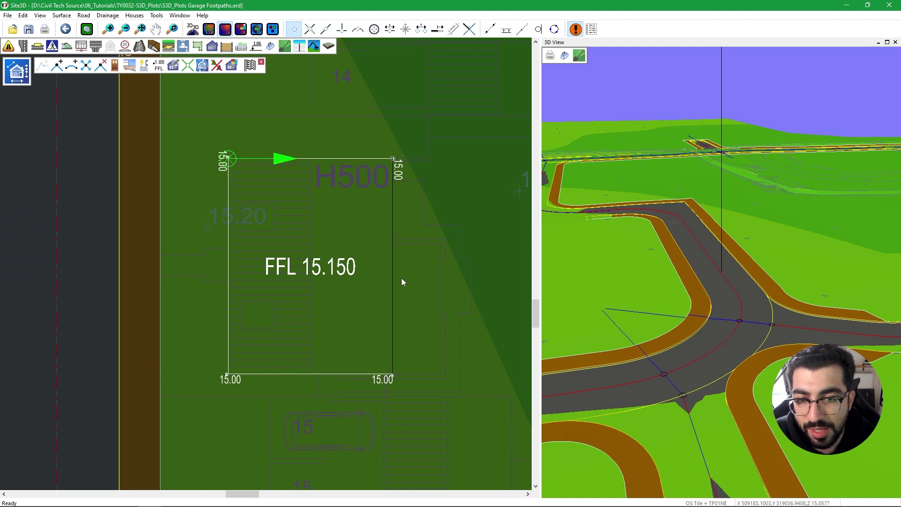
click(230, 263)
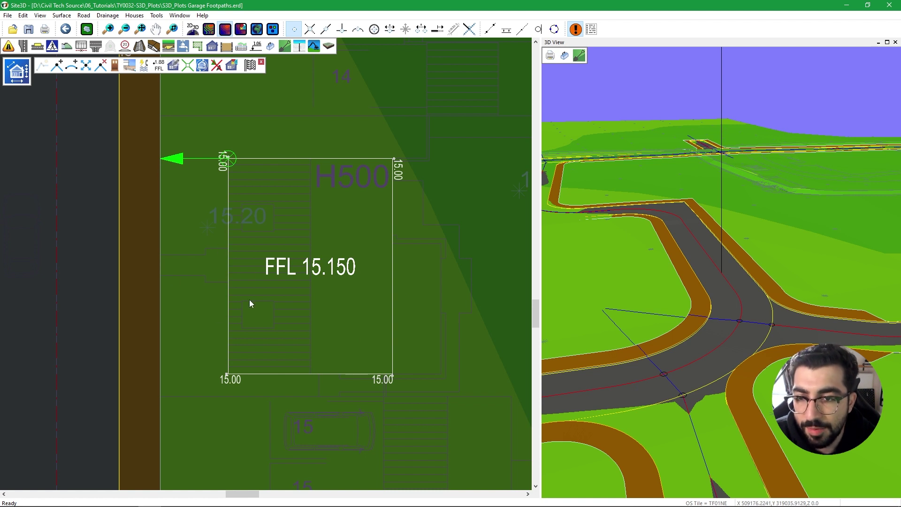
- Add a front door on the road-facing wall, at the mid point between the two entrance path edges
click(115, 66)
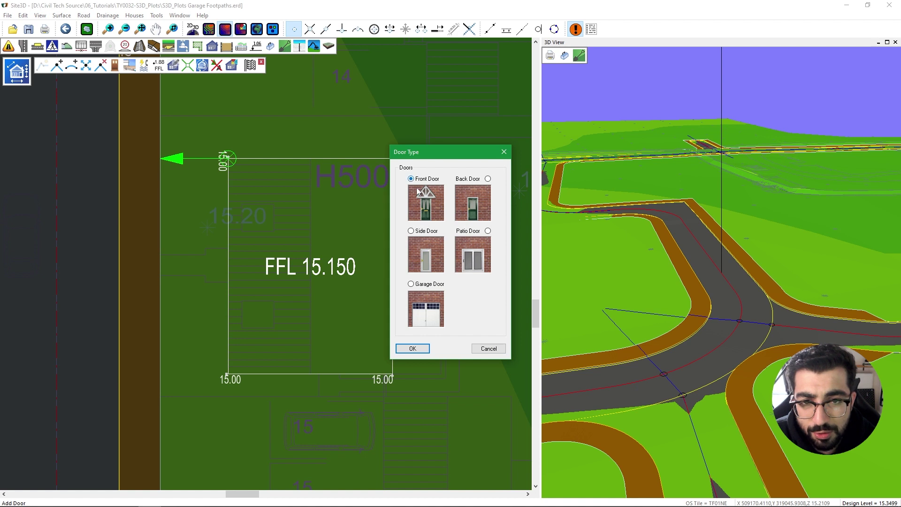
click(413, 349)
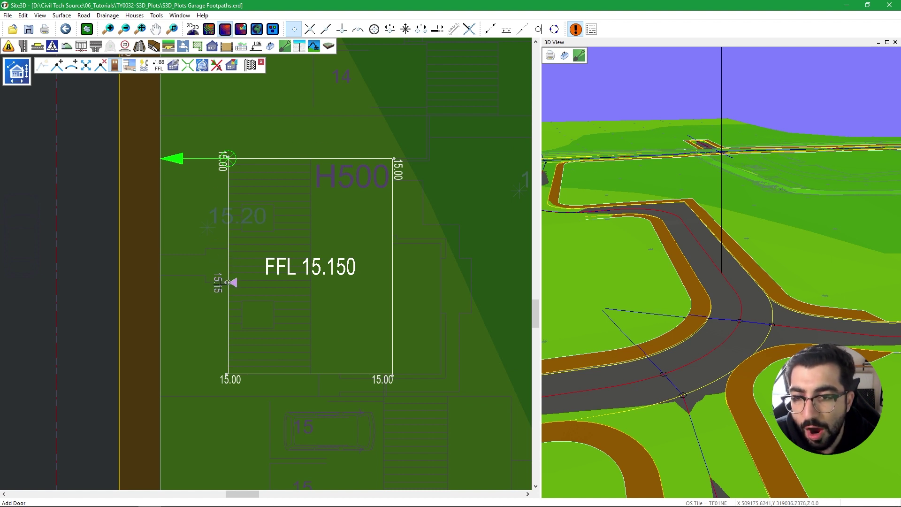
scroll(227, 283, up, 4)
scroll(226, 283, up, 1)
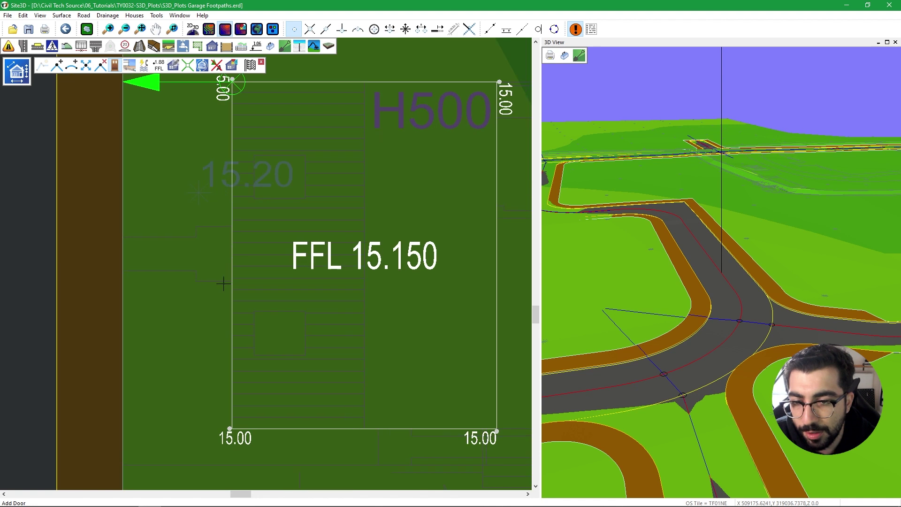
scroll(223, 284, up, 3)
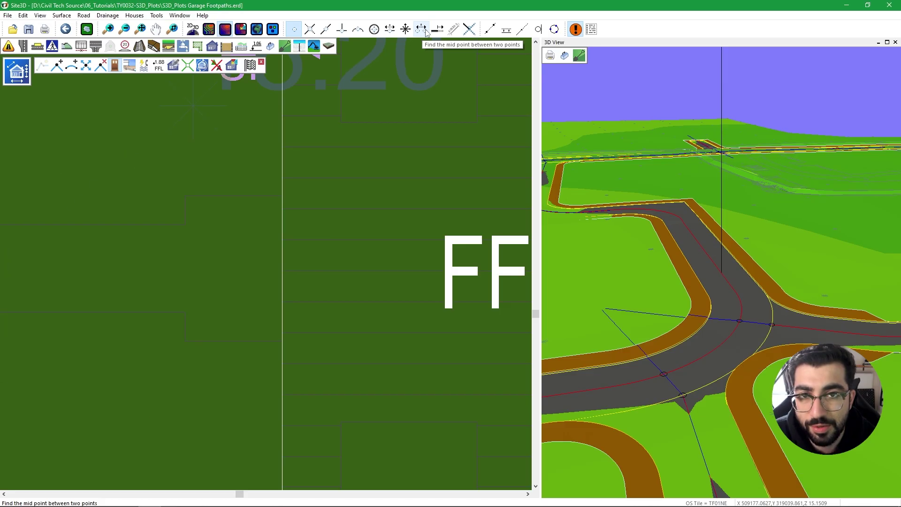
click(426, 31)
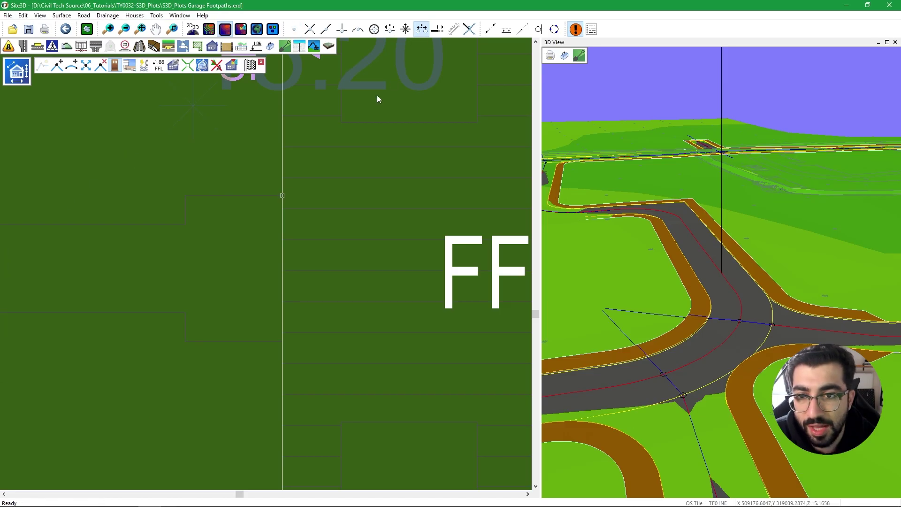
click(277, 342)
scroll(291, 272, down, 3)
scroll(345, 261, down, 2)
right_click(277, 201)
click(267, 204)
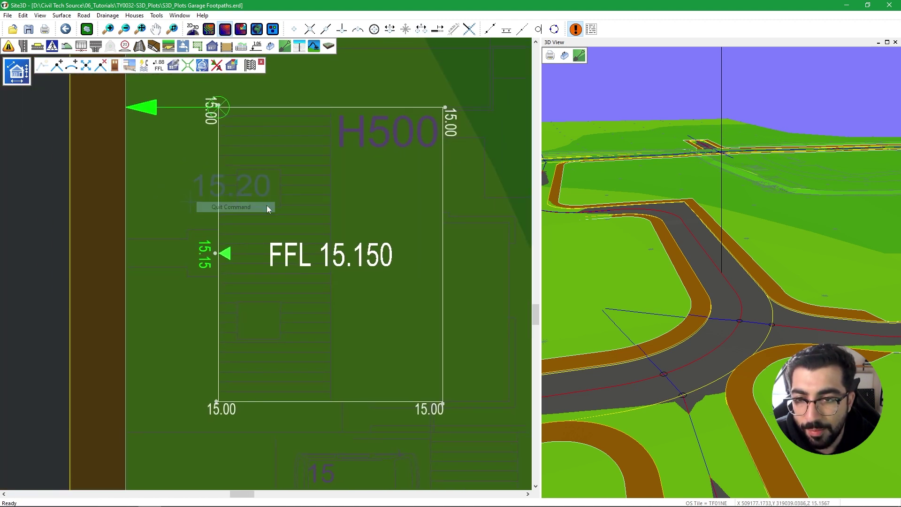
- Add a patio door on the rear wall, at the mid point between two picked points along it
click(119, 68)
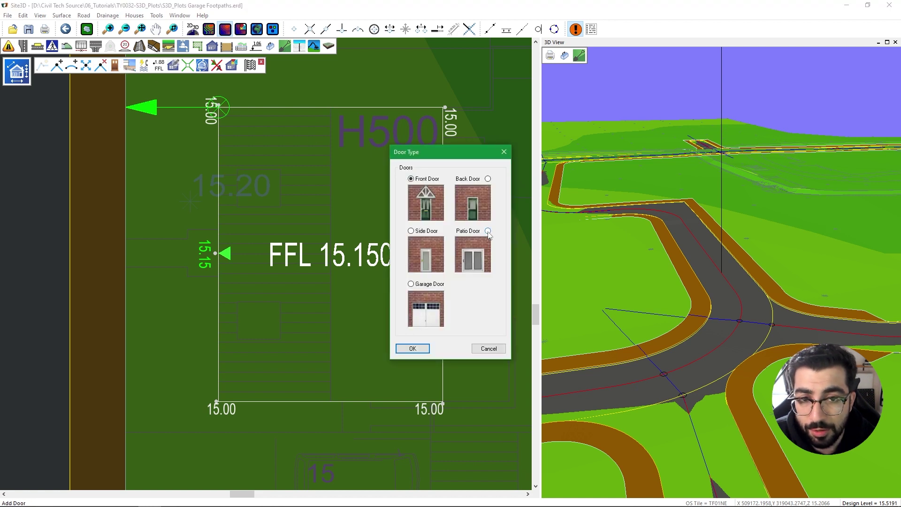
click(412, 348)
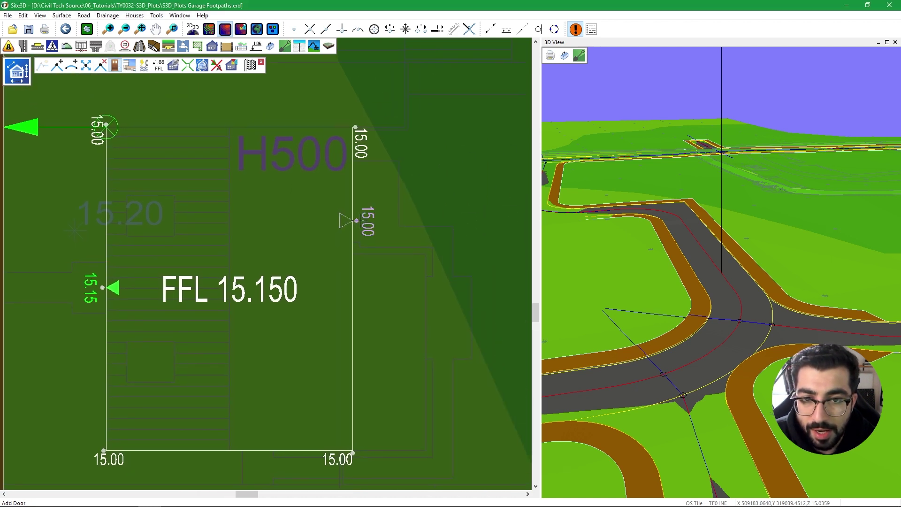
click(352, 149)
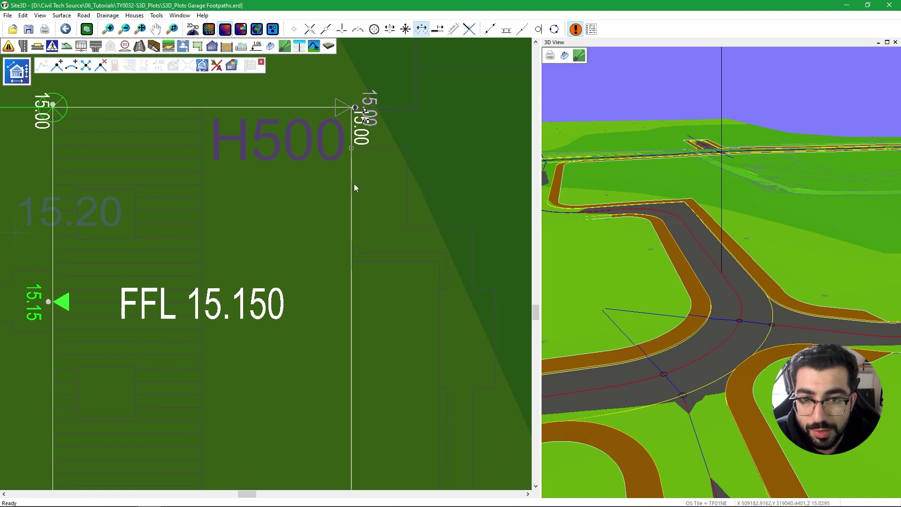
click(351, 247)
scroll(282, 270, down, 5)
- Add a third door on the side wall facing plot 15's parking space, at the mid point between two picked points
middle_drag(277, 274, 335, 172)
scroll(309, 343, up, 4)
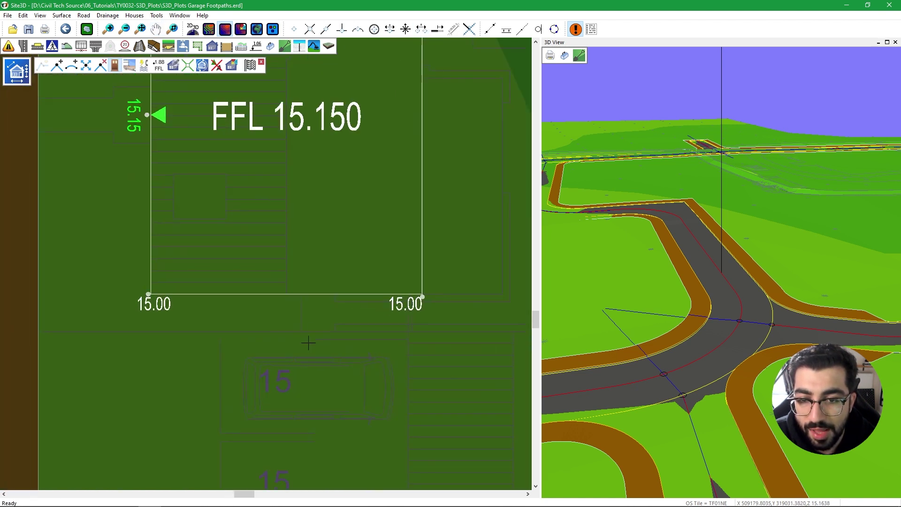
scroll(317, 314, up, 1)
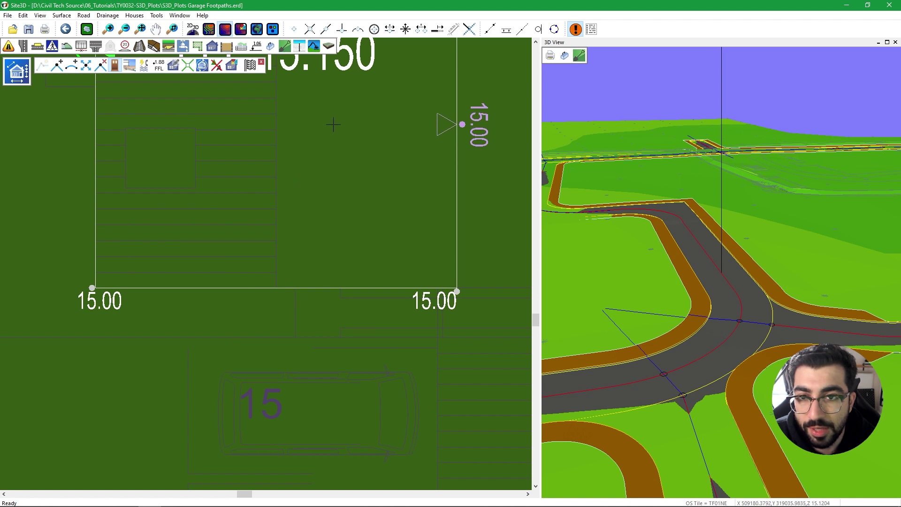
click(115, 64)
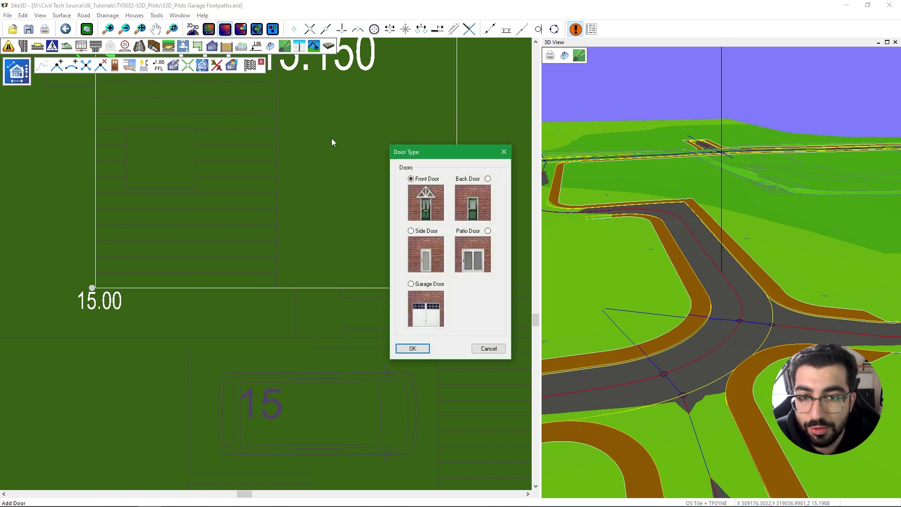
click(412, 348)
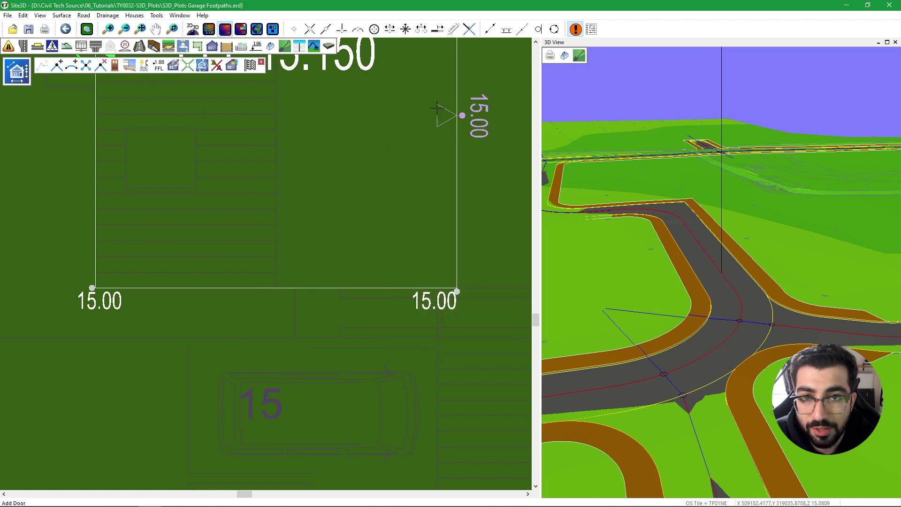
click(422, 35)
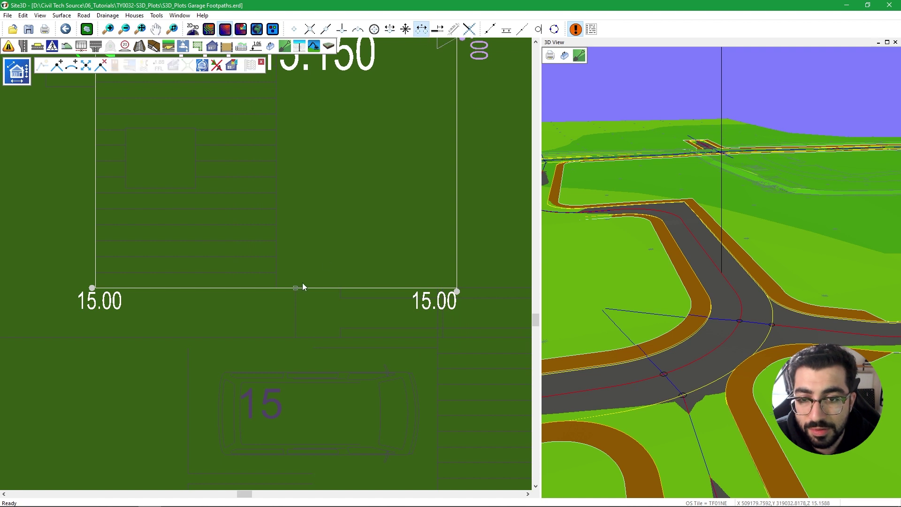
click(337, 287)
scroll(333, 182, down, 1)
middle_drag(333, 182, 303, 302)
right_click(303, 164)
click(281, 171)
- Name the building House 1 in its properties and choose House as its type
scroll(314, 181, down, 2)
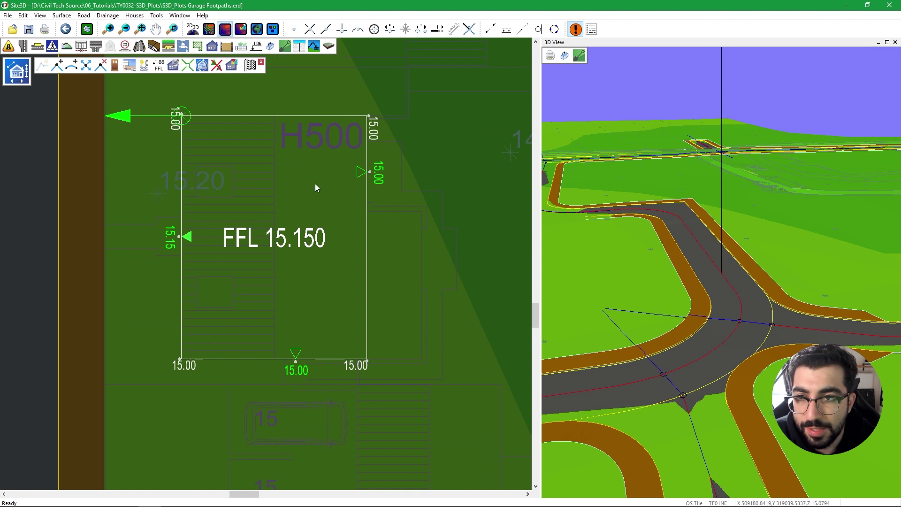
click(232, 66)
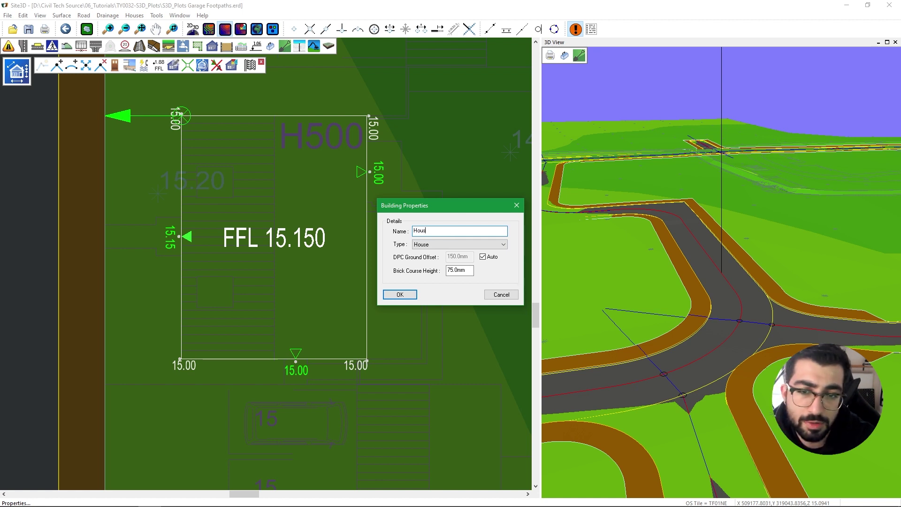
click(432, 245)
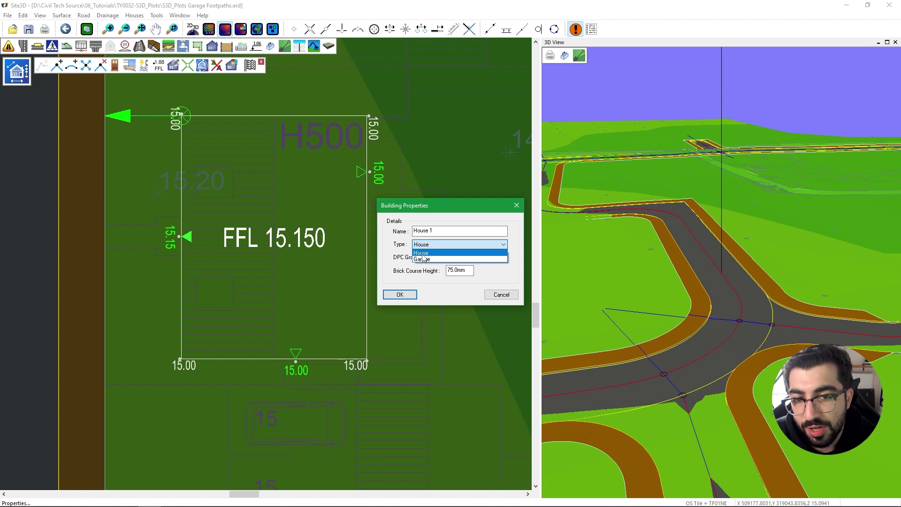
click(422, 254)
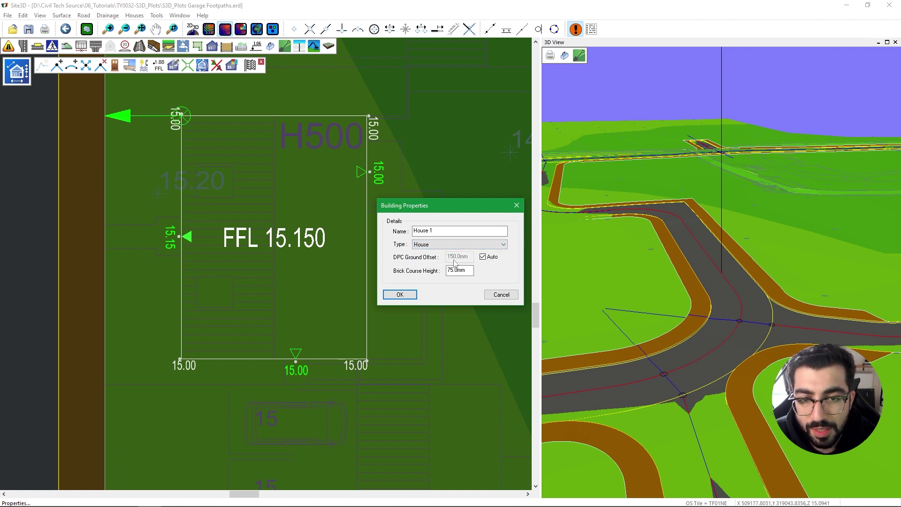
- Try the Garage type and a manual DPC ground offset, then restore the House type and the automatic offset
click(458, 245)
click(466, 260)
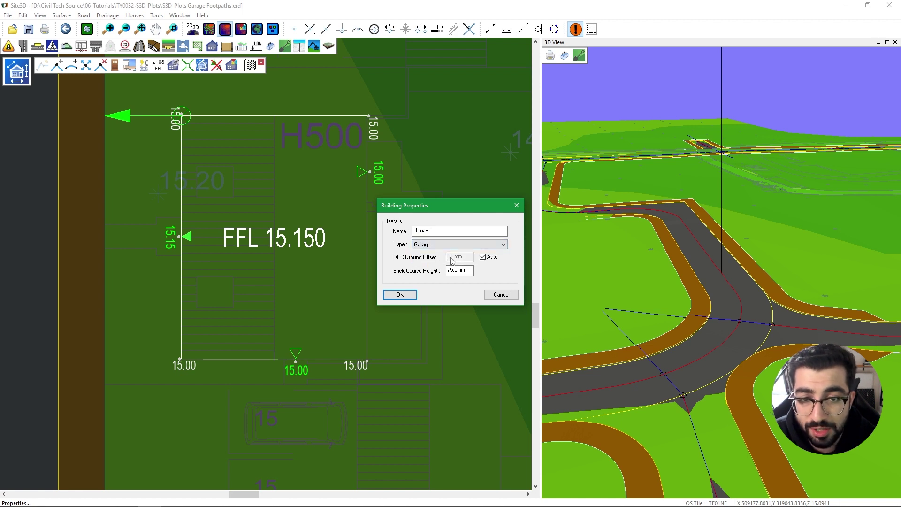
click(449, 245)
click(430, 252)
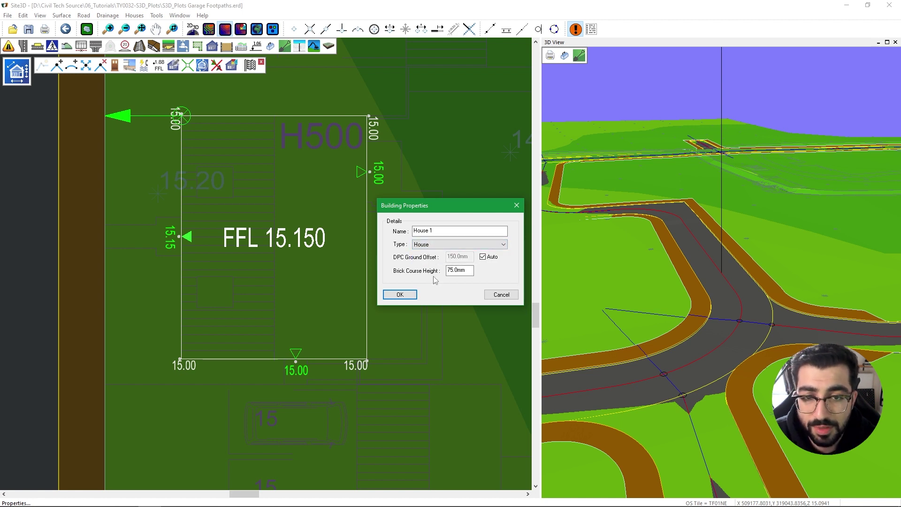
click(489, 258)
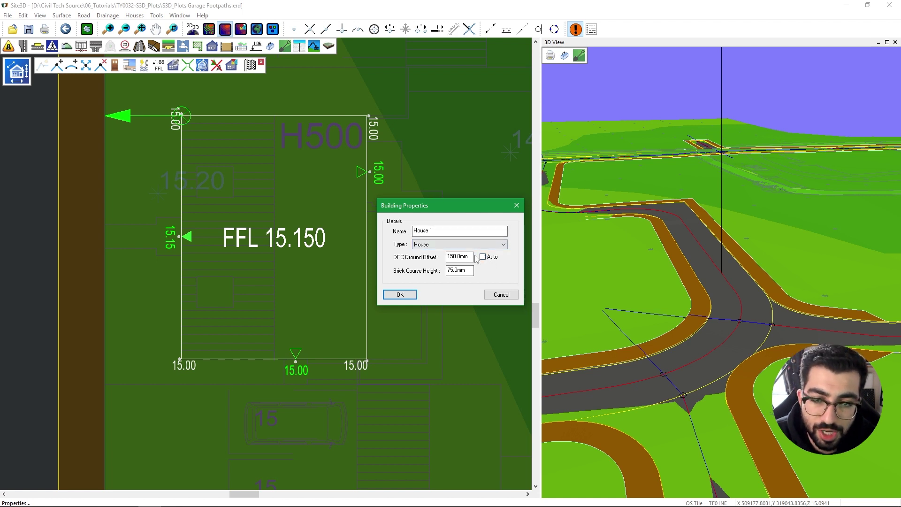
click(489, 257)
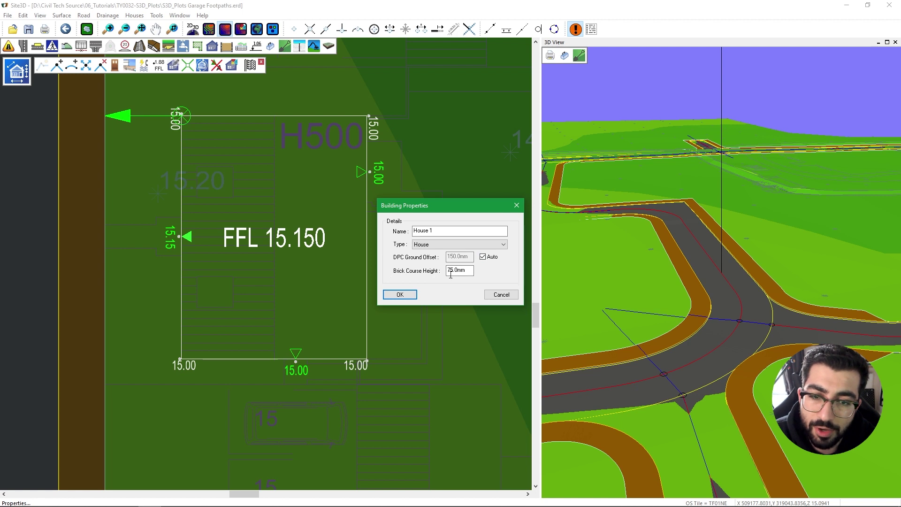
- Confirm the building properties and apply the changes to the H500 house
click(402, 295)
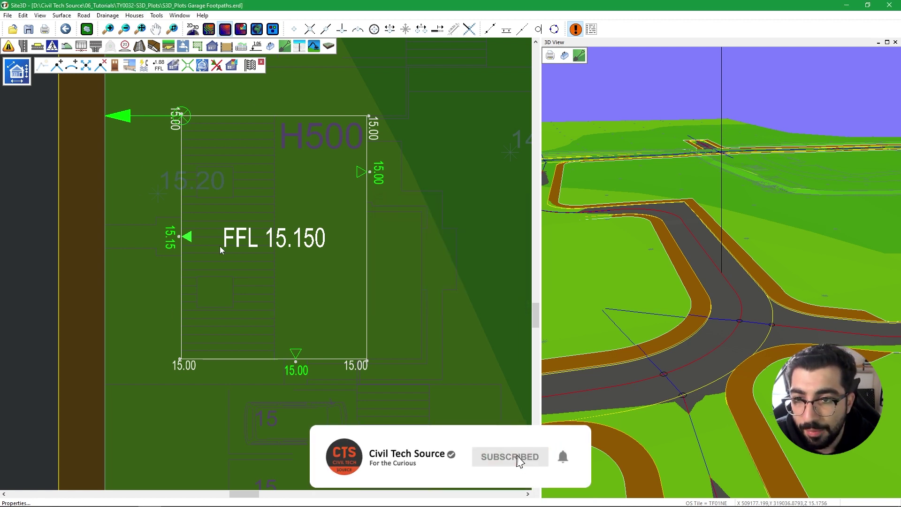
click(250, 66)
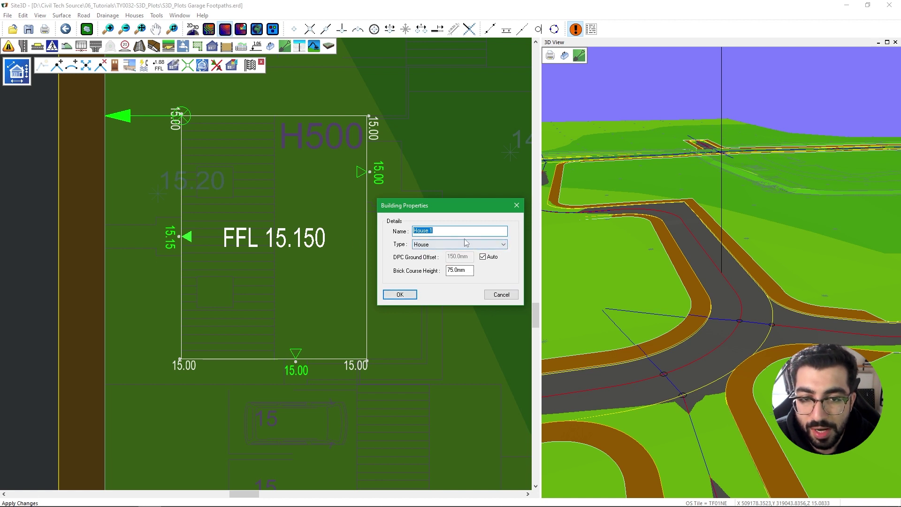
click(401, 299)
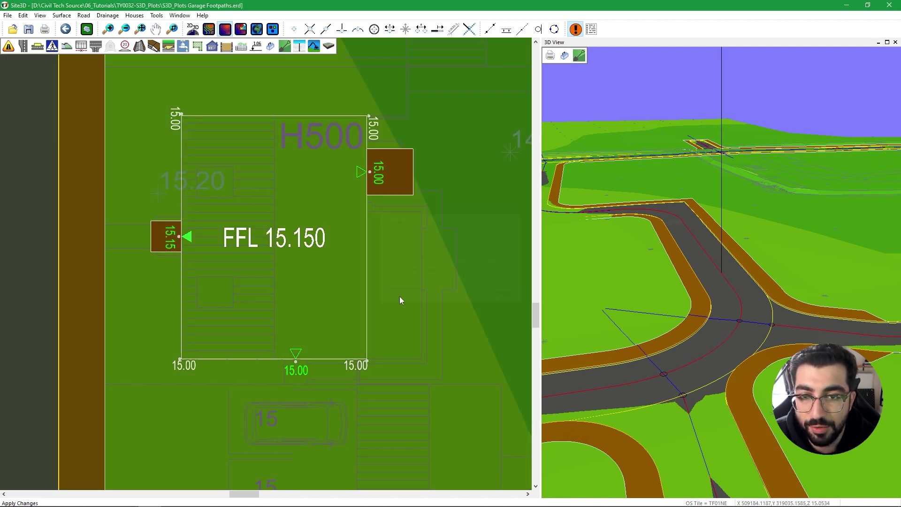
- Examine the house outline and its door landings in plan and the building block in 3D
scroll(162, 261, up, 2)
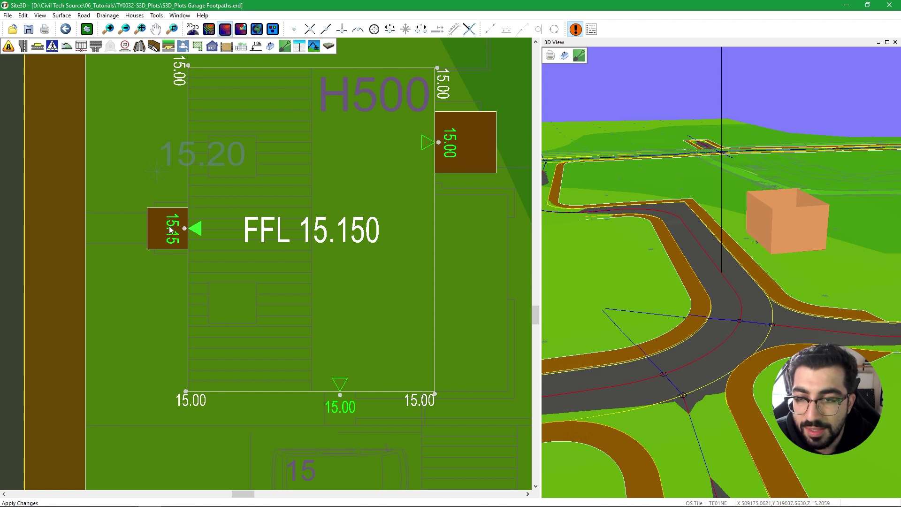
scroll(780, 226, up, 1)
middle_drag(779, 226, 707, 234)
scroll(707, 234, up, 4)
drag(662, 212, 634, 178)
scroll(635, 179, up, 3)
scroll(135, 226, up, 3)
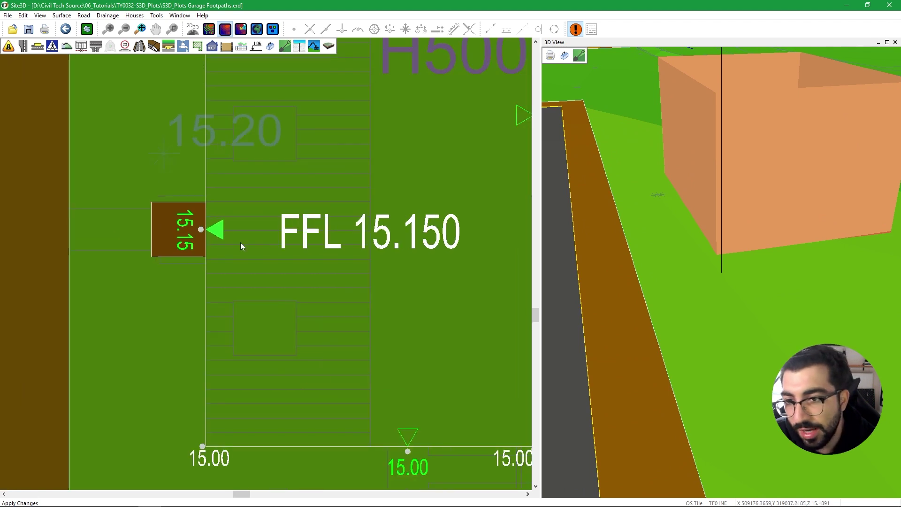
scroll(242, 246, down, 1)
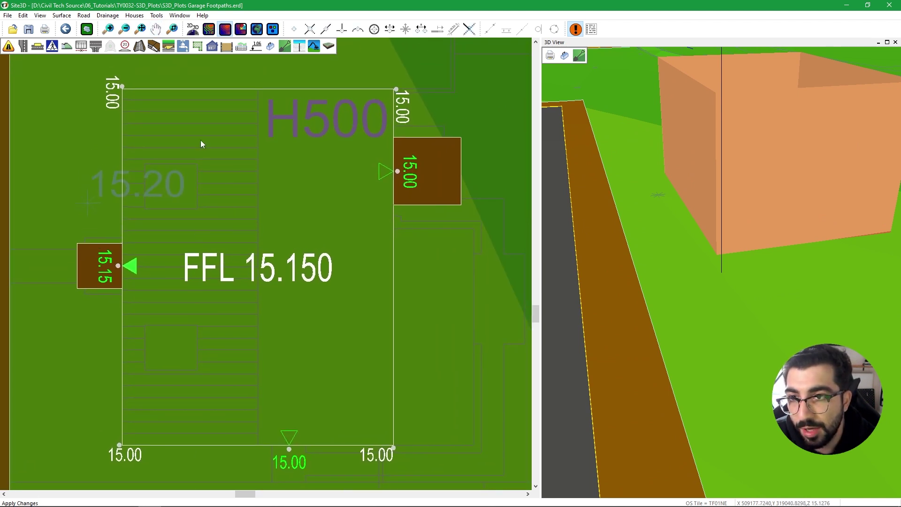
- Set the road-facing front door's landing to 1.5 m wide and 1 m deep
click(212, 49)
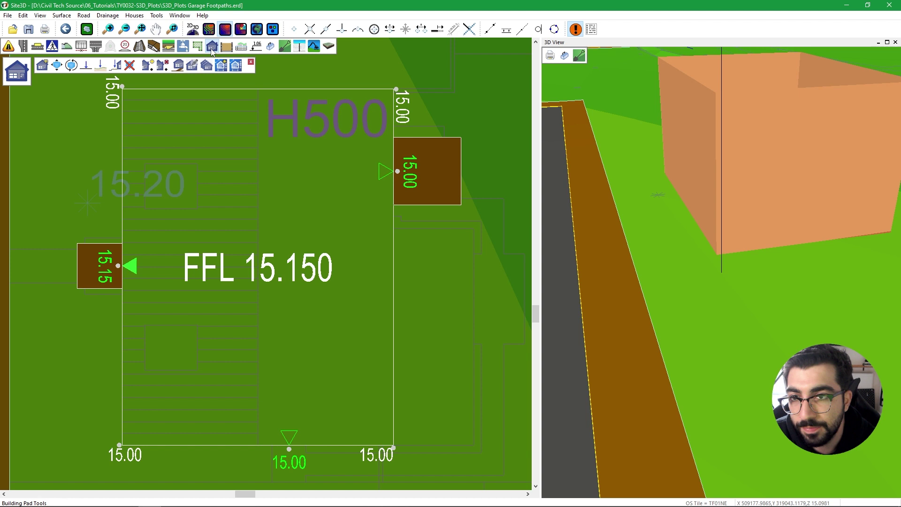
click(196, 68)
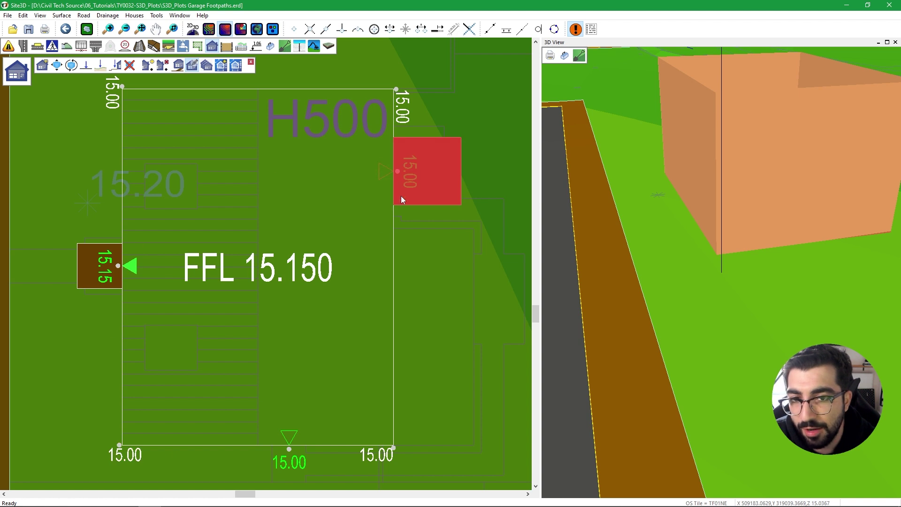
click(100, 270)
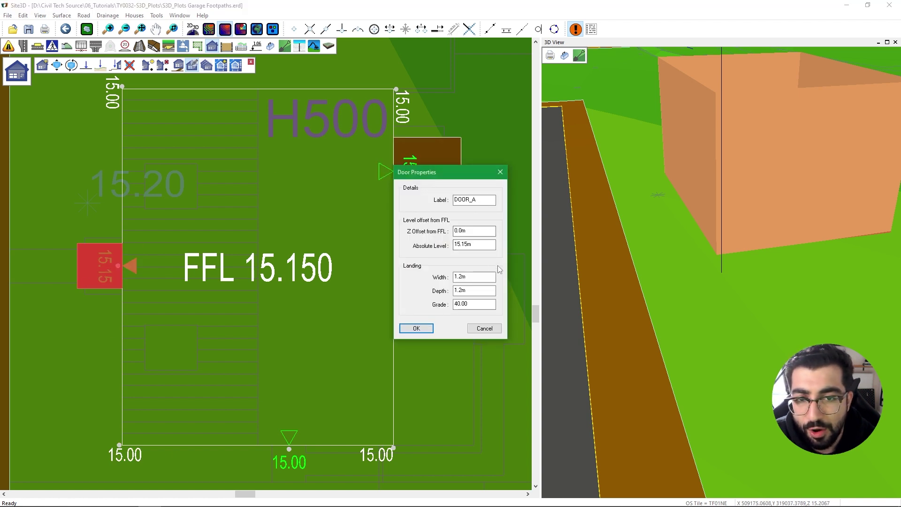
drag(488, 246, 450, 248)
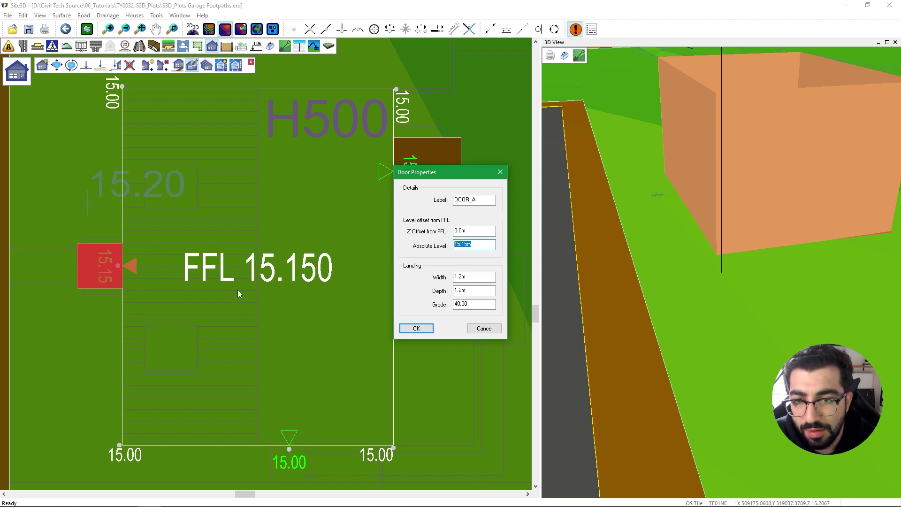
drag(488, 277, 428, 280)
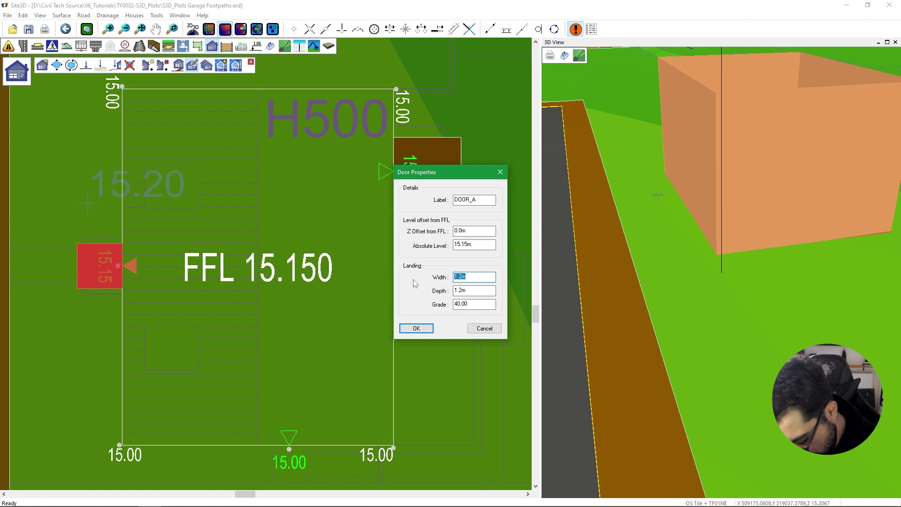
text(1.5m)
key(Tab)
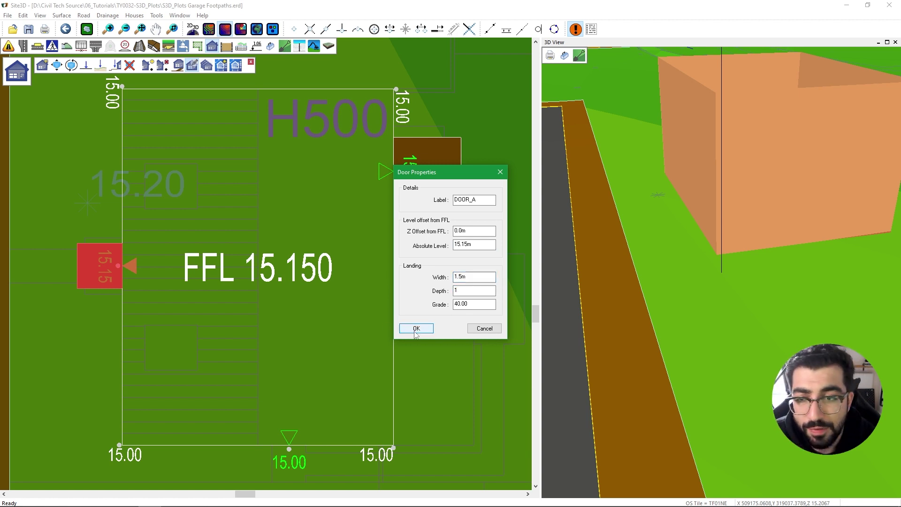
click(416, 329)
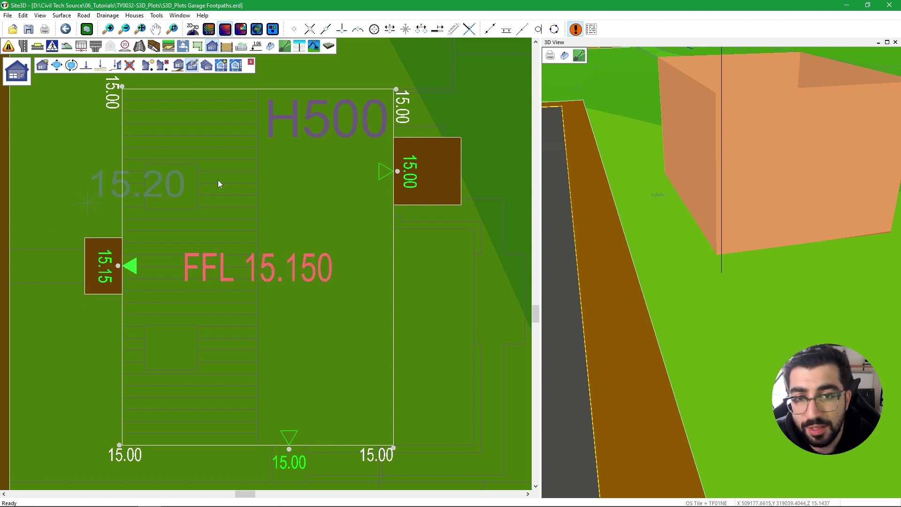
- Set the rear patio door's landing to 2.4 m wide and 1.35 m deep
double_click(415, 172)
key(Tab)
key(Tab)
text(2.4m)
key(Tab)
text(1.35m)
click(420, 331)
- Set the landing depth of the side door facing plot 15's parking space to 1 m
middle_drag(427, 156, 399, 200)
scroll(399, 200, down, 1)
middle_drag(295, 456, 331, 293)
scroll(330, 293, up, 1)
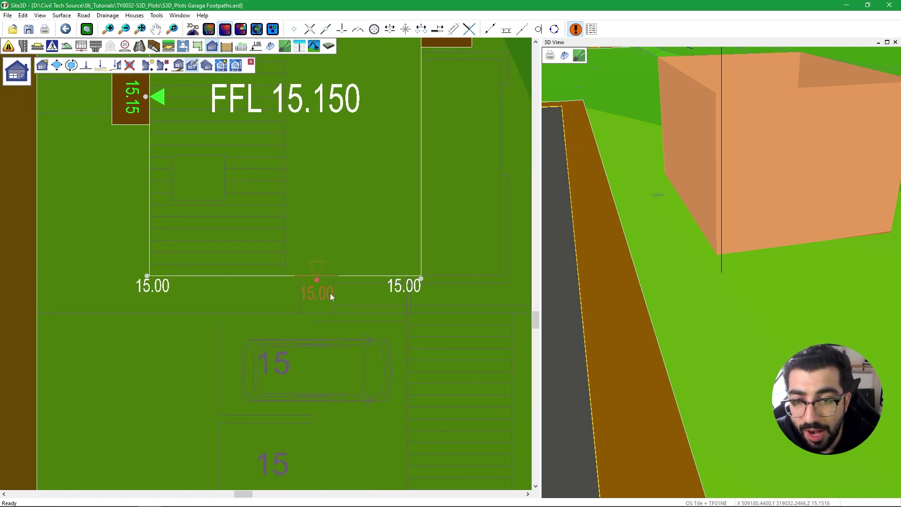
double_click(310, 283)
key(Tab)
key(Tab)
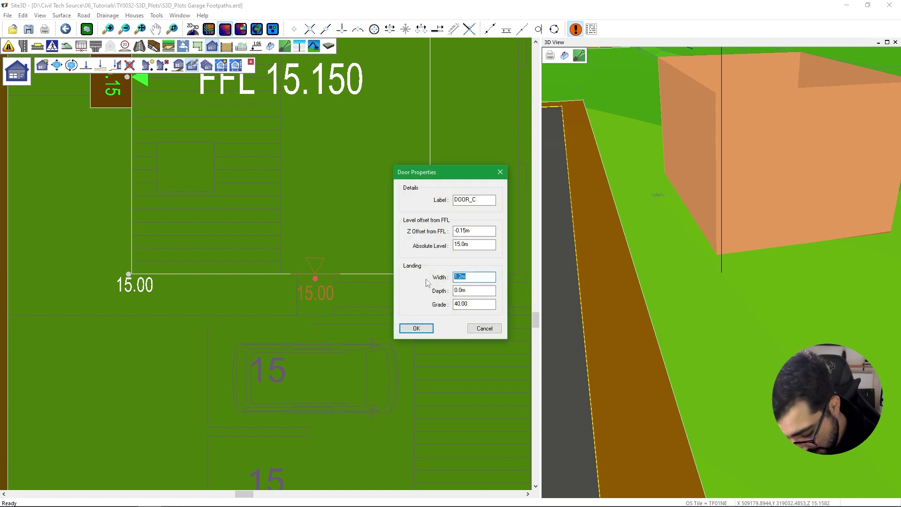
key(Tab)
text(1)
click(415, 329)
- Examine the three door landings in plan, especially the front door's landing against the drawn entrance path and road footway
scroll(340, 294, up, 1)
scroll(357, 299, down, 2)
scroll(356, 298, down, 1)
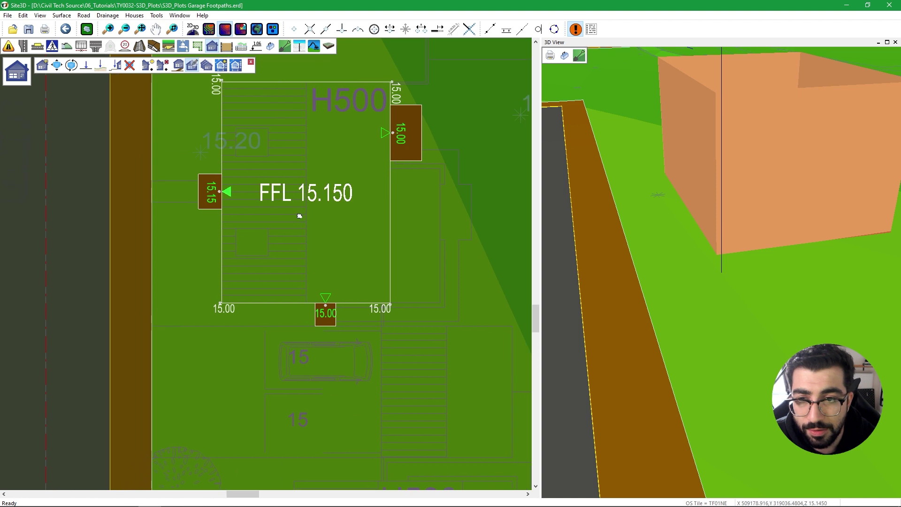
scroll(208, 241, up, 1)
scroll(187, 250, up, 1)
click(187, 248)
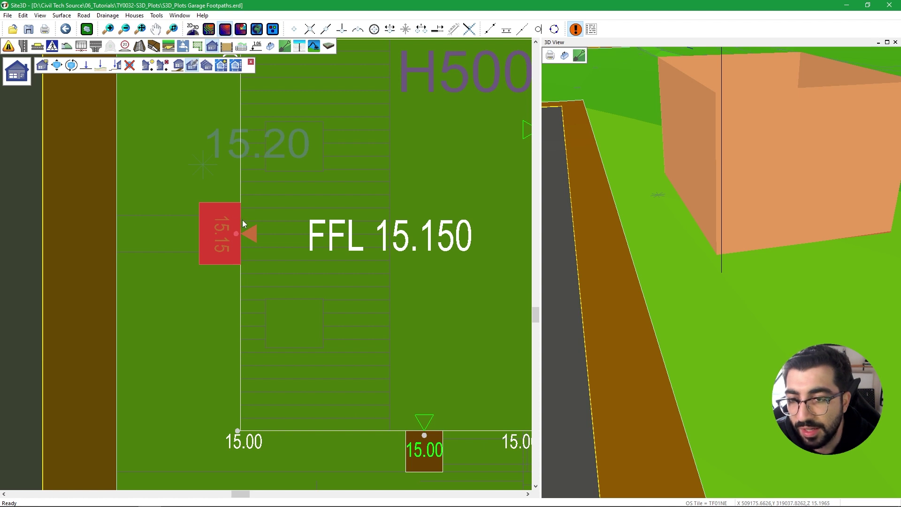
click(227, 229)
click(228, 230)
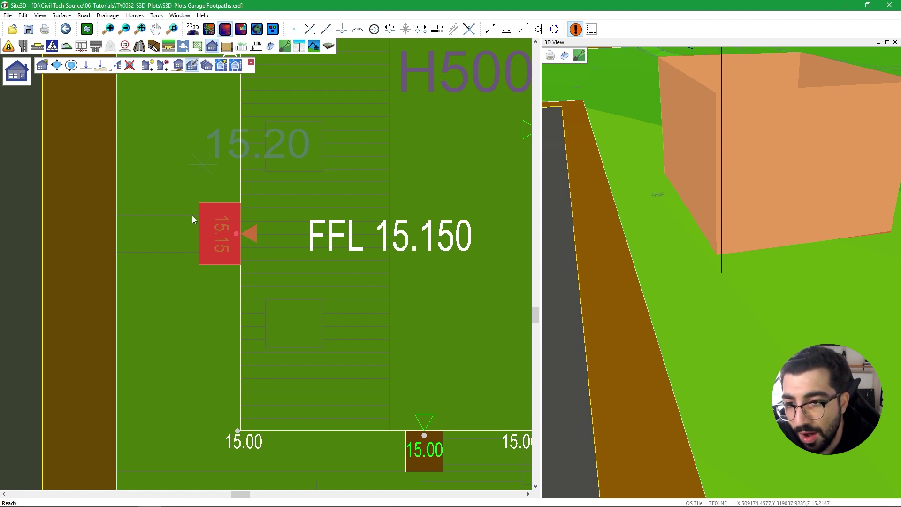
scroll(252, 247, down, 5)
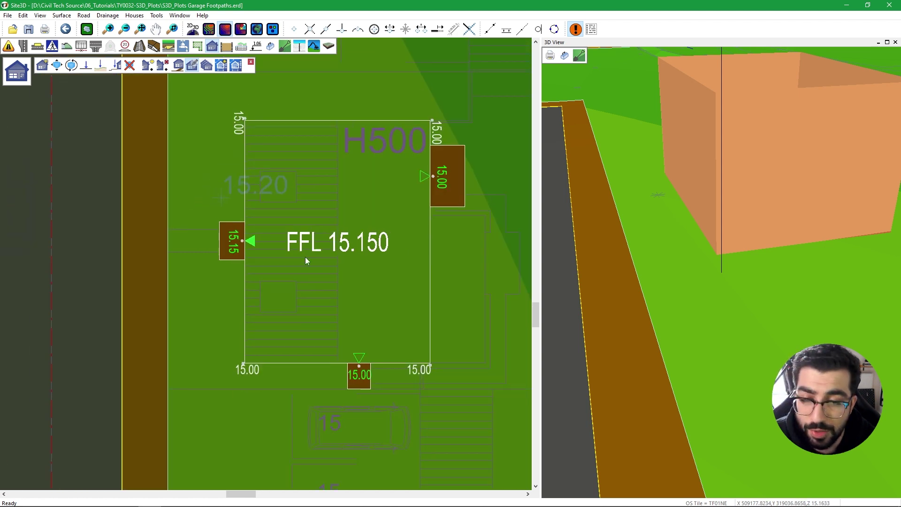
click(324, 260)
right_click(272, 187)
click(233, 196)
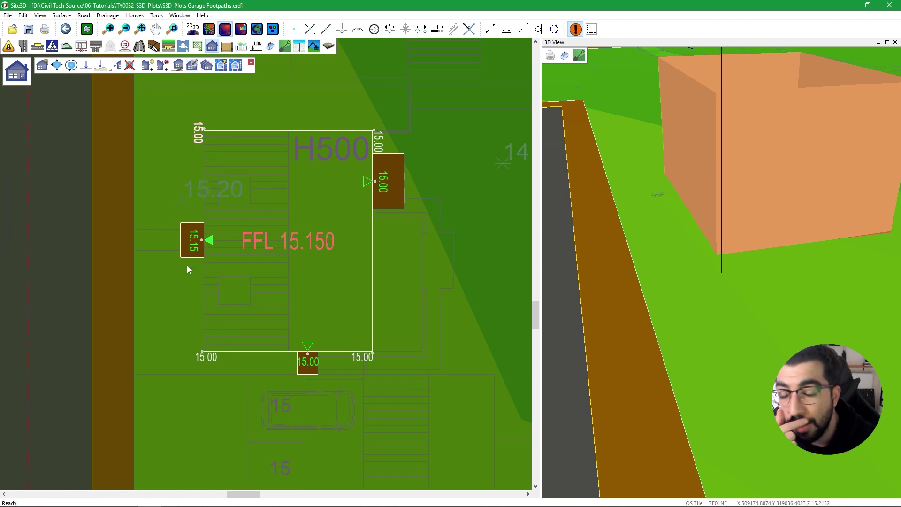
middle_drag(138, 243, 217, 248)
scroll(243, 246, up, 1)
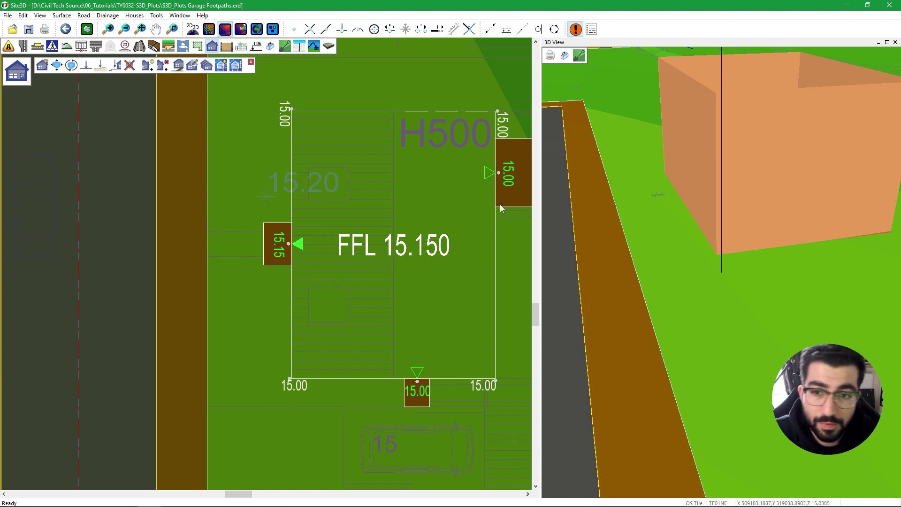
- Add a path from the front door's landing to the back edge of the roadside footway
drag(664, 258, 435, 193)
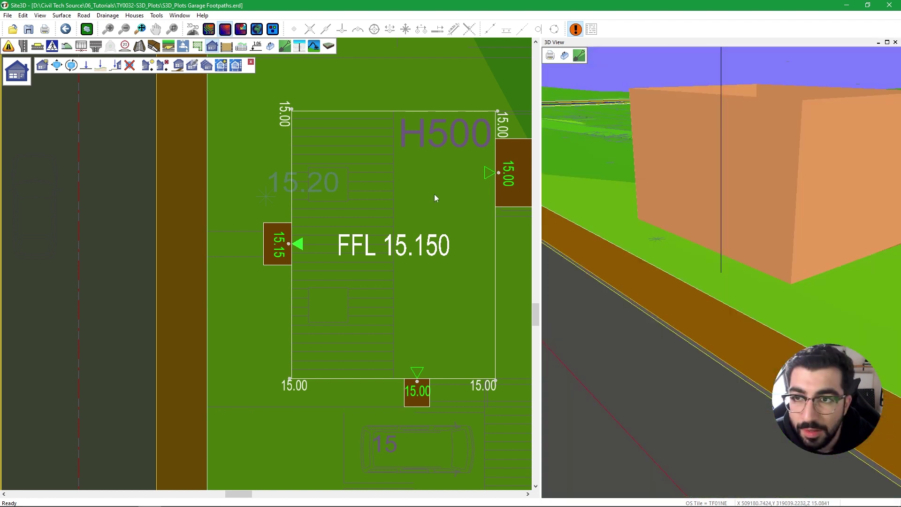
click(179, 67)
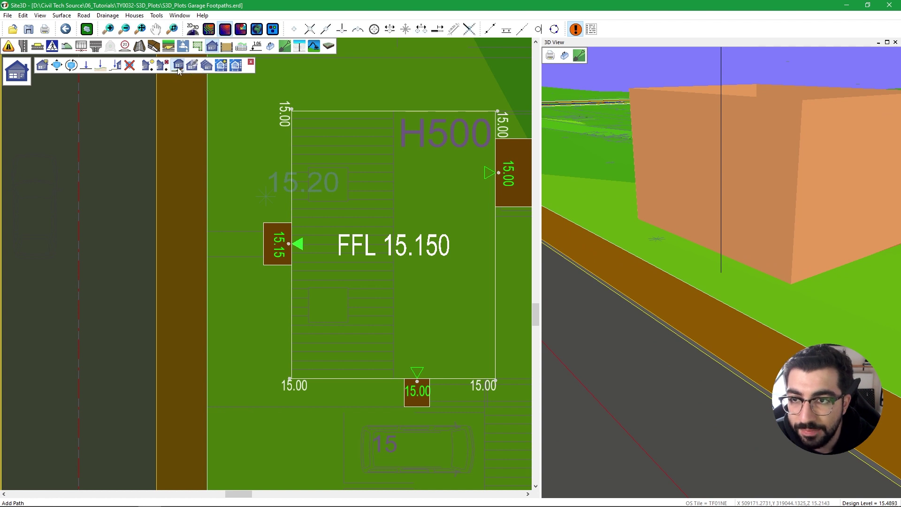
click(284, 247)
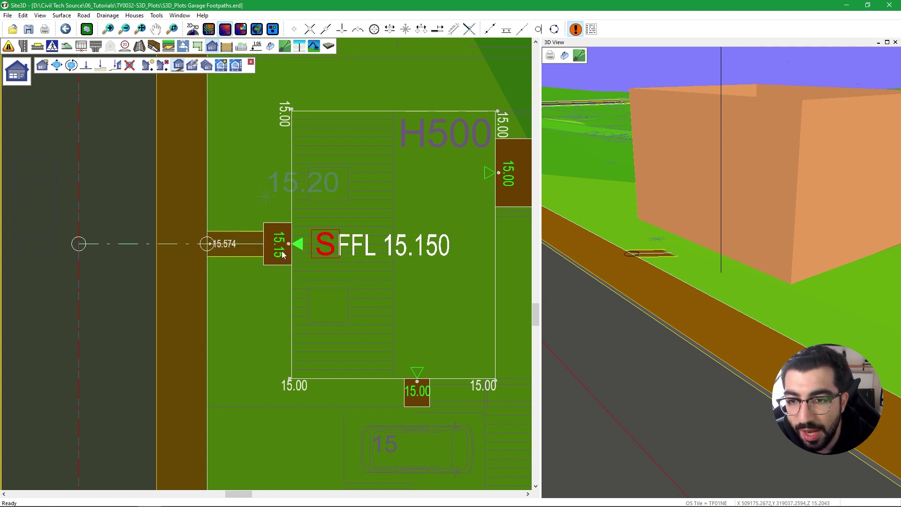
scroll(314, 261, up, 1)
scroll(314, 262, up, 1)
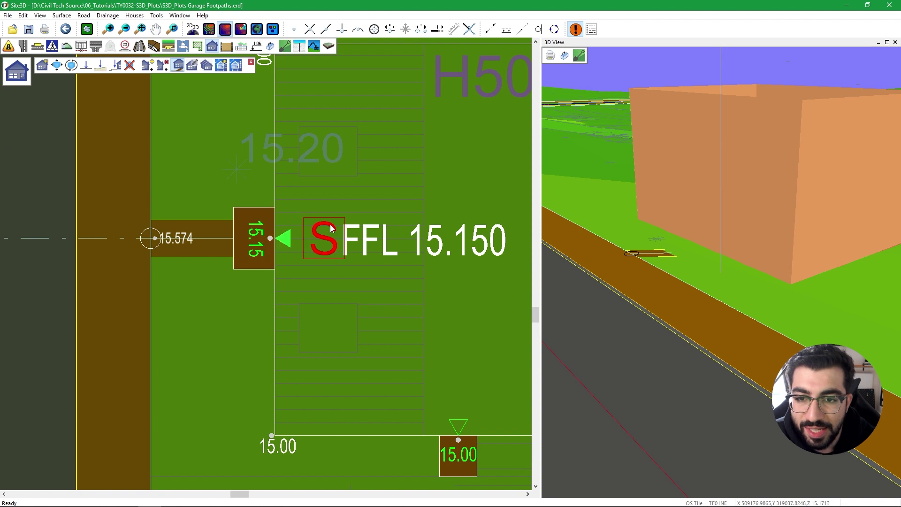
- Open the long section of the entrance path between the front door's landing and the road footway
scroll(308, 268, down, 1)
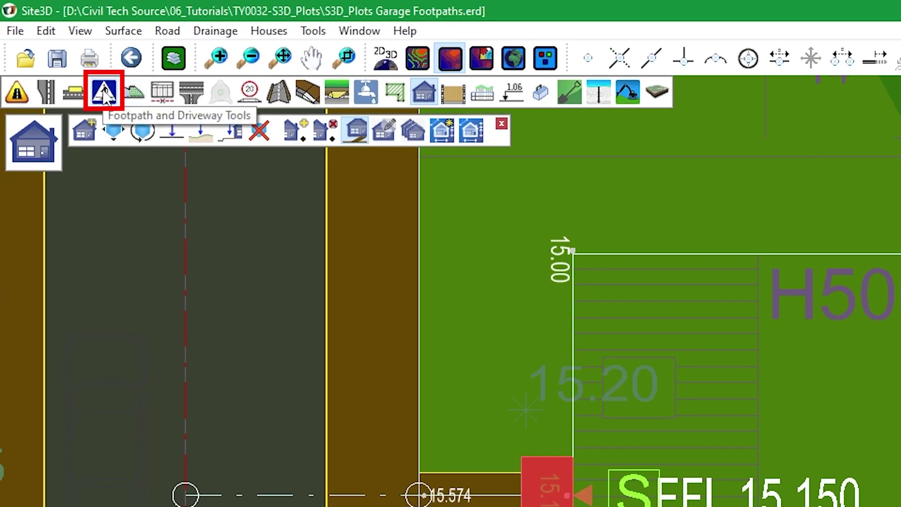
click(104, 94)
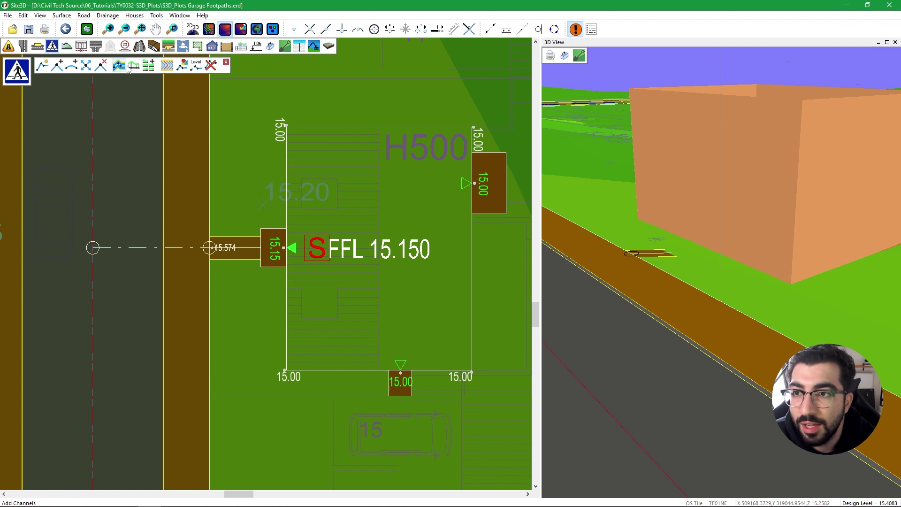
click(131, 67)
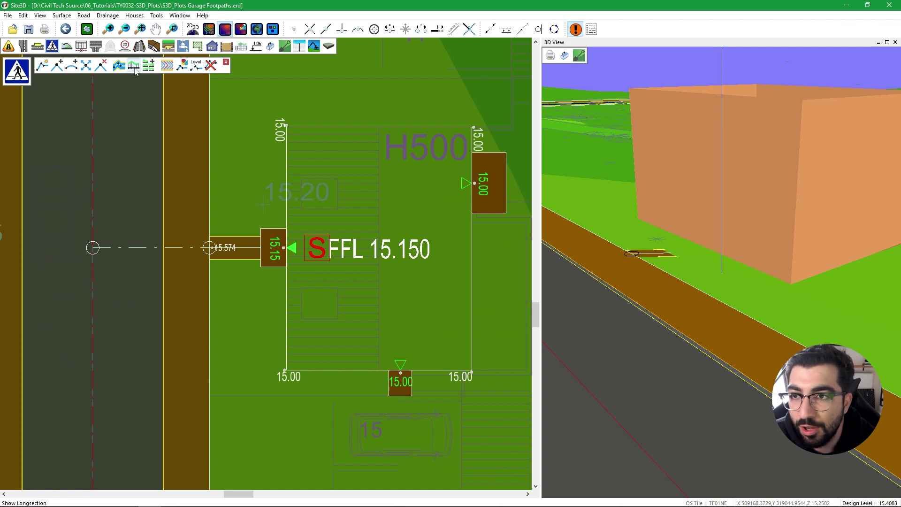
click(243, 247)
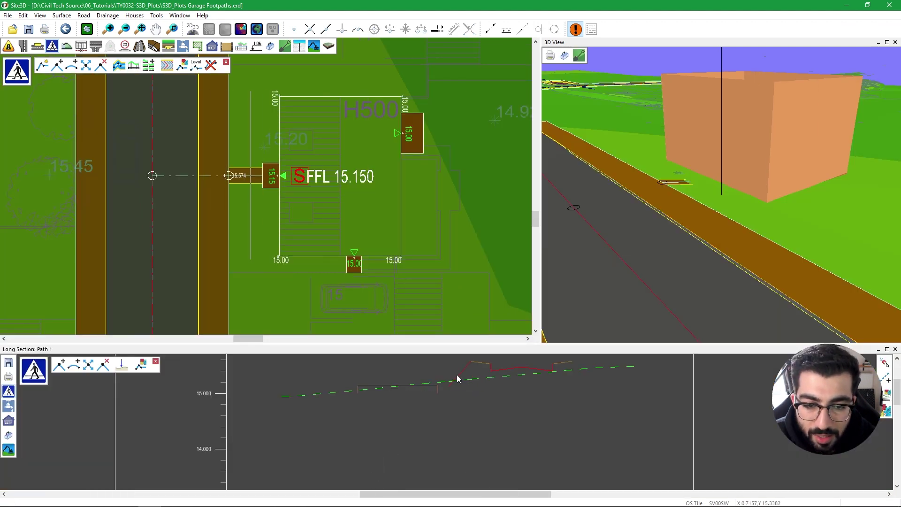
- Examine the entrance path's profile and gradient between the footway and the front door's landing in the long section
scroll(458, 376, up, 5)
scroll(458, 437, down, 11)
middle_drag(457, 441, 437, 357)
middle_drag(458, 482, 455, 362)
scroll(438, 444, up, 5)
scroll(421, 420, up, 3)
middle_drag(419, 386, 426, 454)
scroll(427, 458, down, 3)
scroll(291, 188, up, 2)
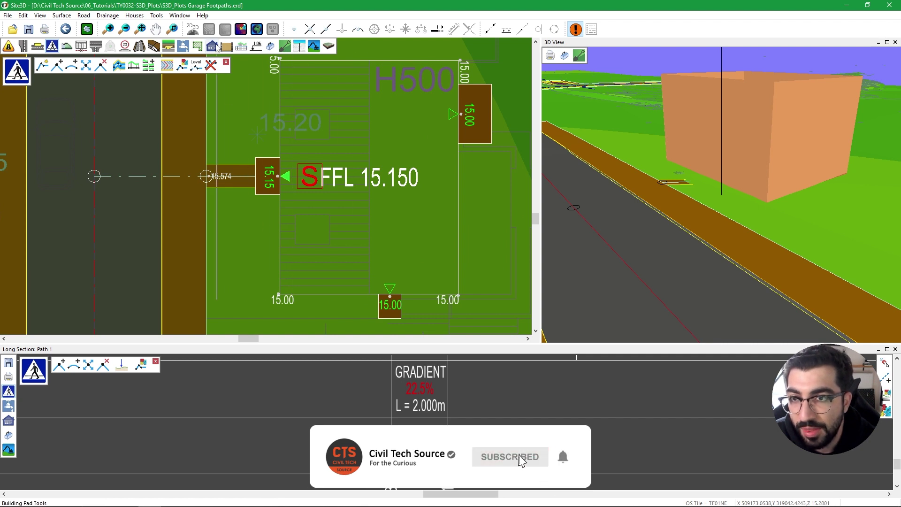
- Apply Level Access to the H500 house so its floor level is set from the entrance path
click(212, 46)
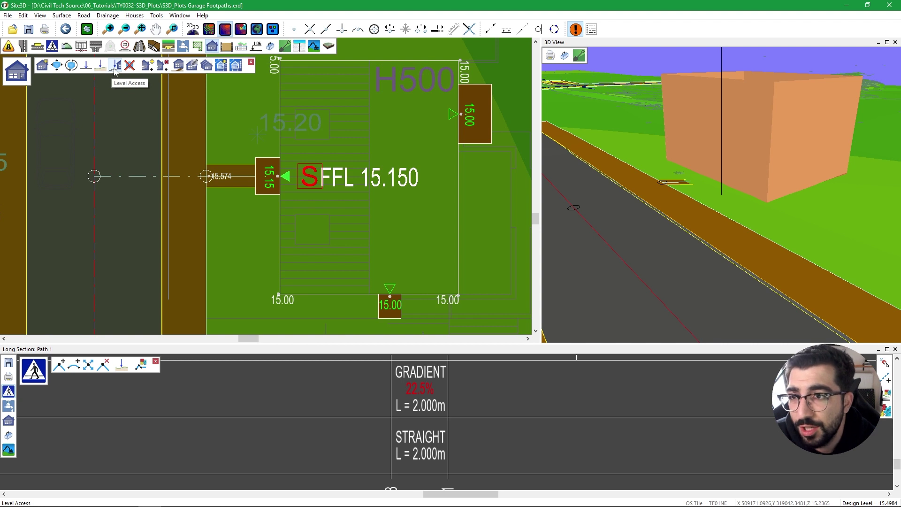
click(114, 69)
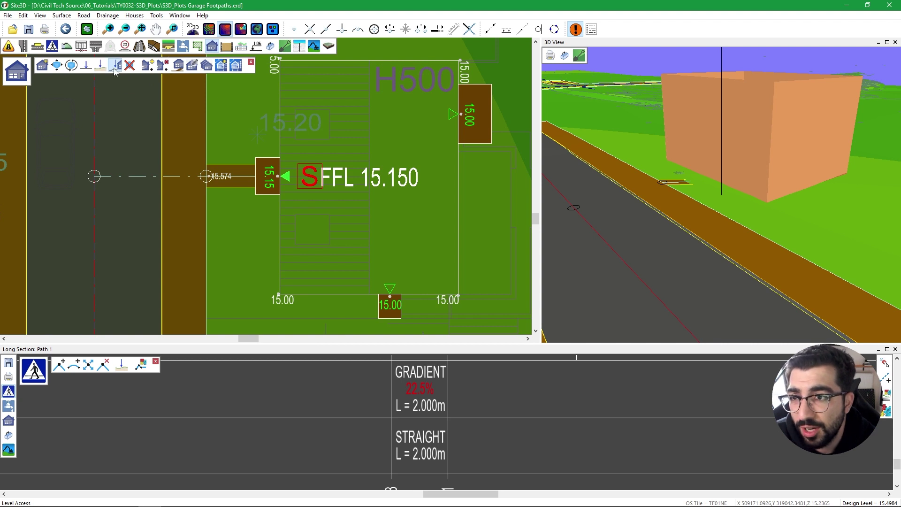
click(376, 183)
- Examine the house's floor and landing levels in plan and the entrance path's levels and gradient in the long section
scroll(305, 188, up, 2)
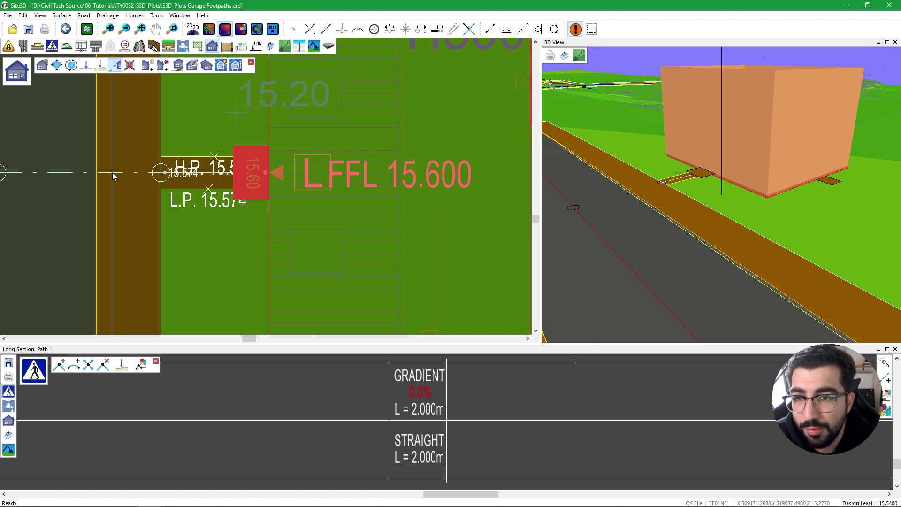
scroll(255, 181, down, 2)
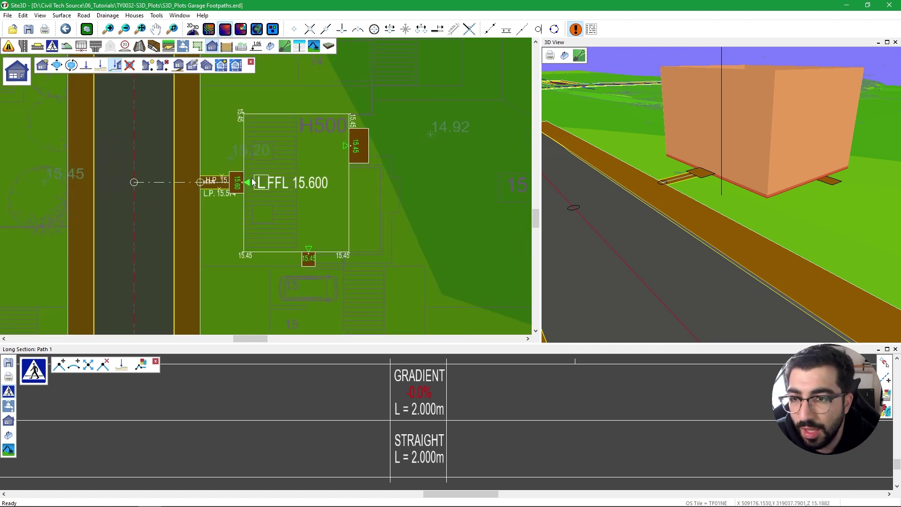
scroll(252, 179, up, 1)
scroll(413, 399, up, 3)
scroll(415, 398, down, 1)
scroll(415, 399, down, 5)
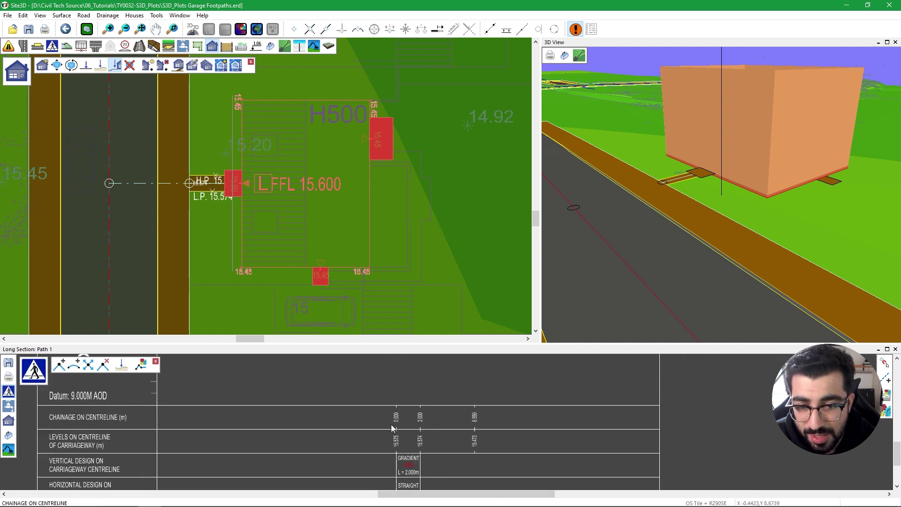
scroll(399, 408, down, 2)
middle_drag(402, 382, 405, 309)
scroll(403, 404, down, 1)
scroll(408, 416, up, 2)
scroll(408, 401, up, 3)
scroll(408, 413, down, 3)
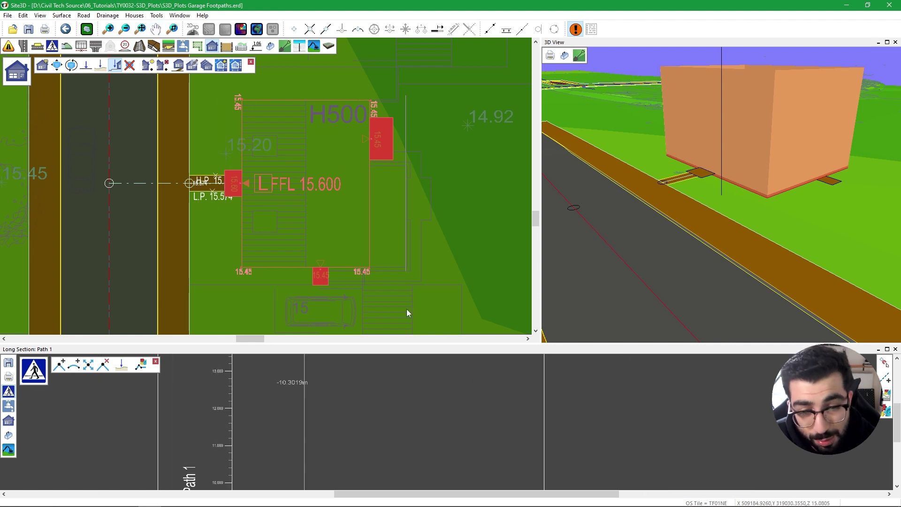
scroll(310, 195, up, 2)
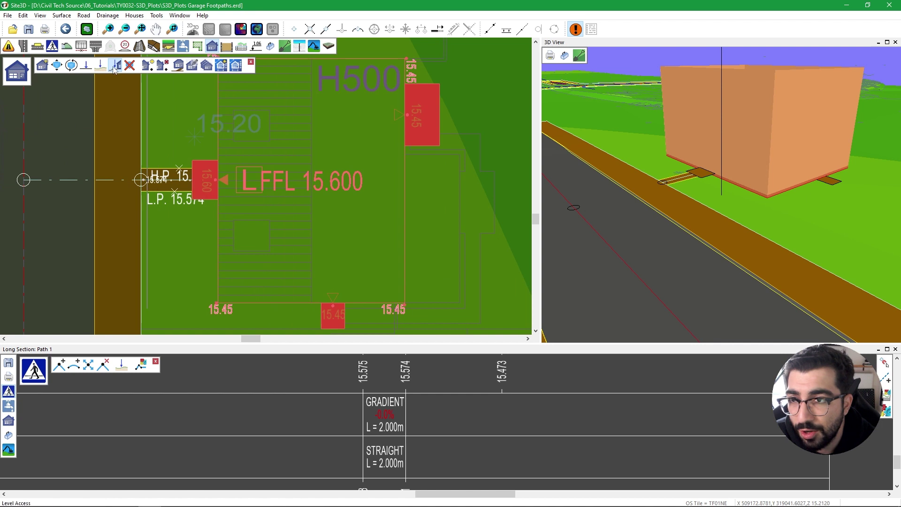
- Set the H500 house's finished floor level to 15.675 m with Level House and check the path's levels in long section
click(88, 66)
click(311, 176)
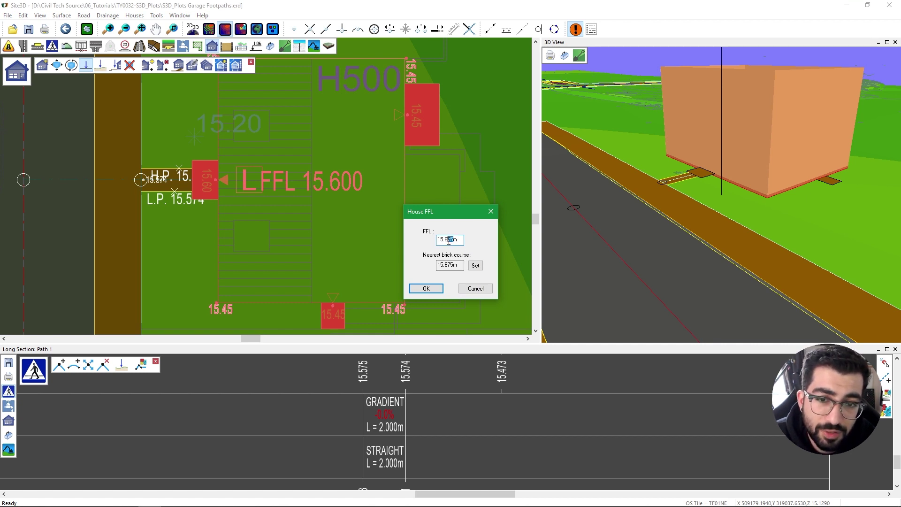
text(50)
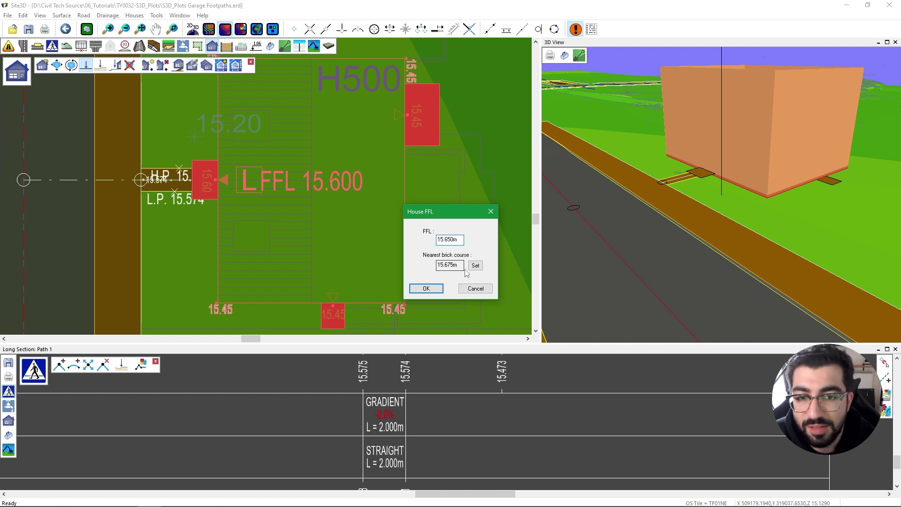
double_click(460, 240)
click(414, 290)
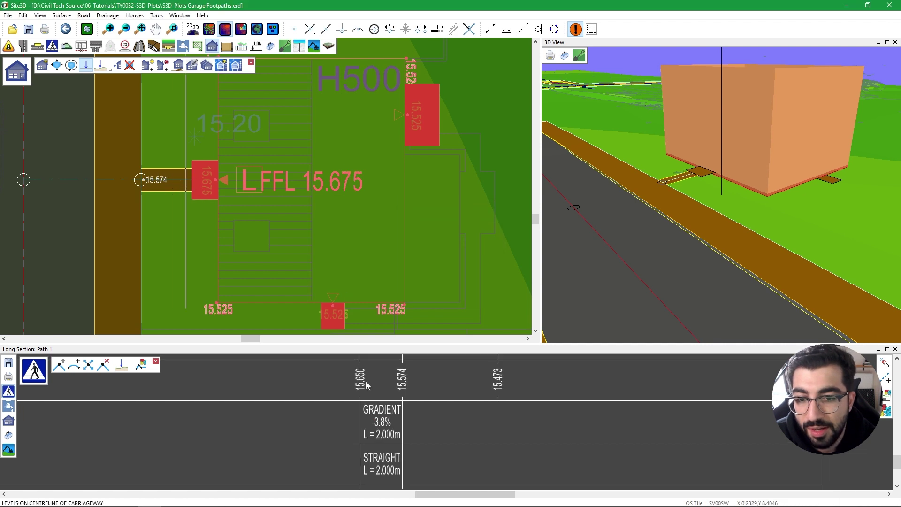
scroll(370, 430, down, 5)
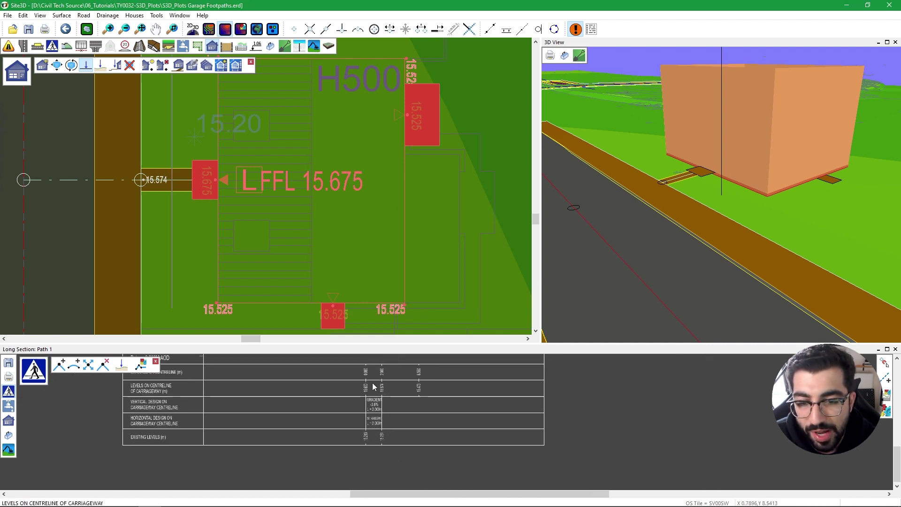
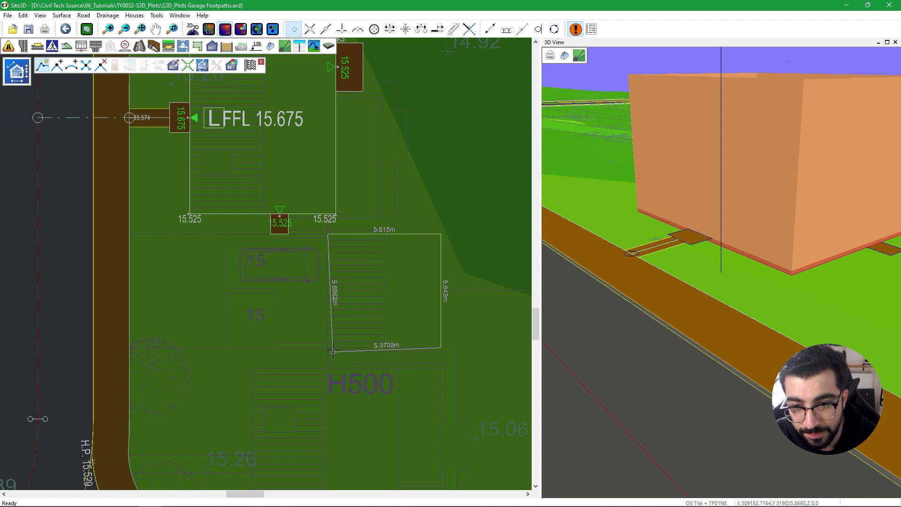
- Finish the rectangular garage outline beside the H500 house, about 5.6 m by 5.6 m, and orient its frontage towards the road
click(327, 348)
right_click(372, 264)
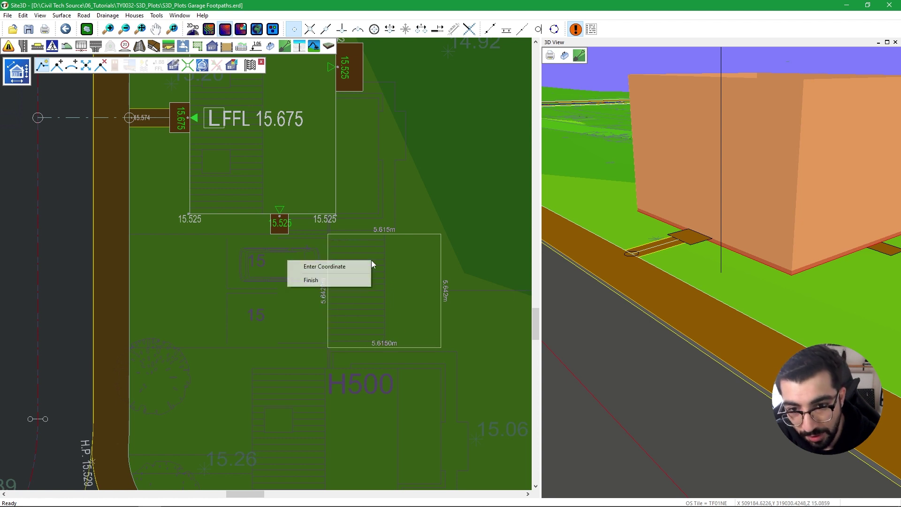
click(352, 279)
scroll(342, 257, up, 1)
middle_drag(342, 256, 291, 243)
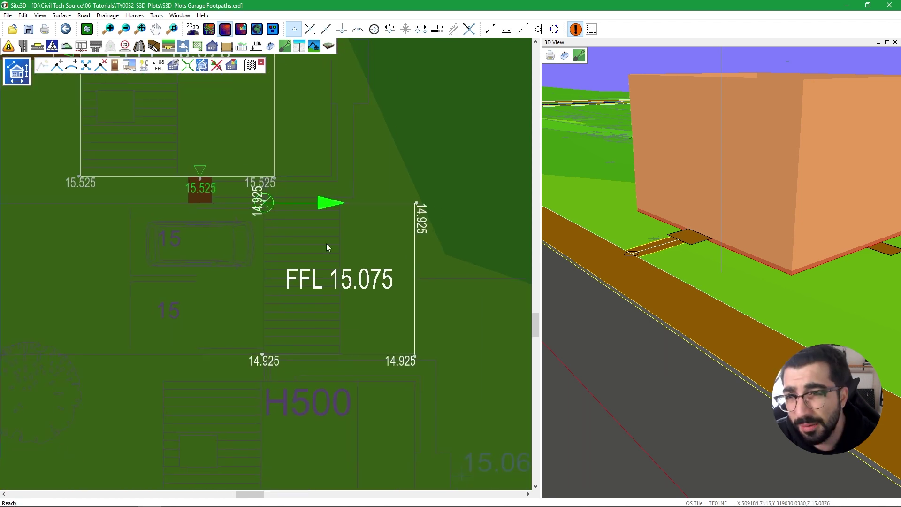
click(273, 264)
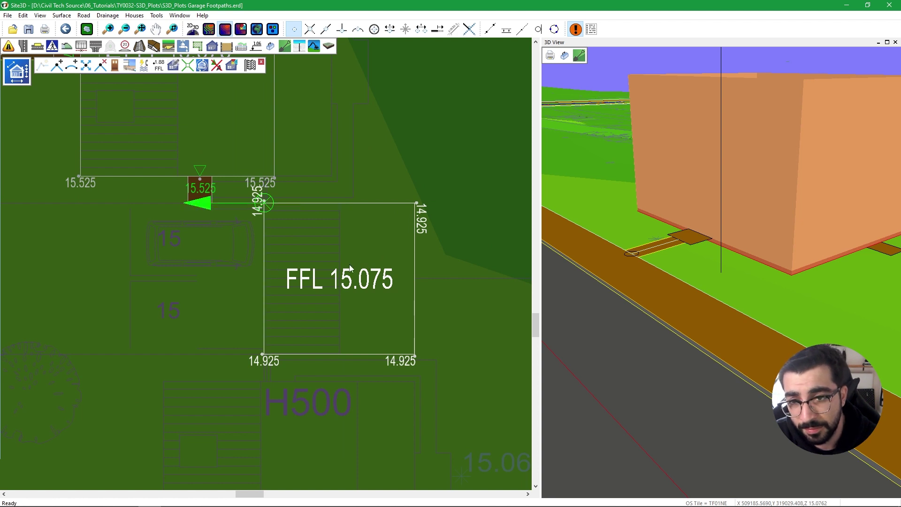
- Add a garage door at the midpoint of the new building's road-facing wall
click(115, 71)
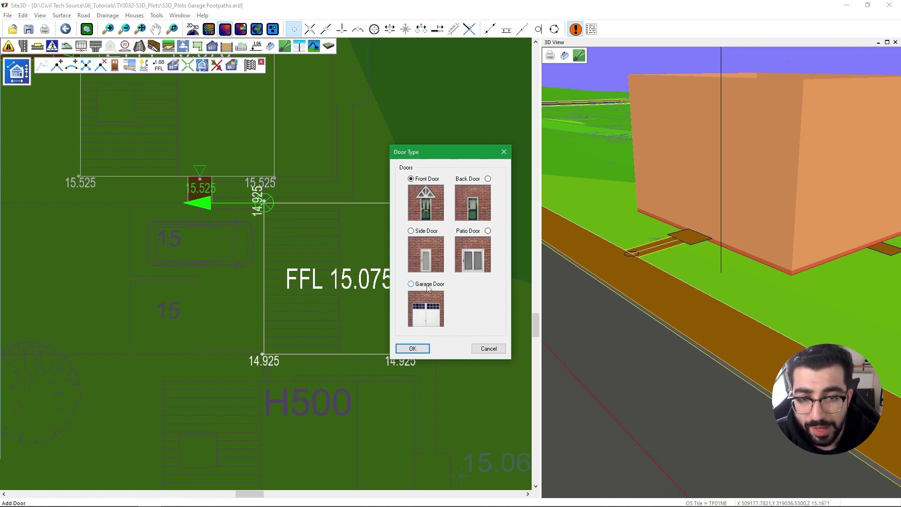
click(412, 348)
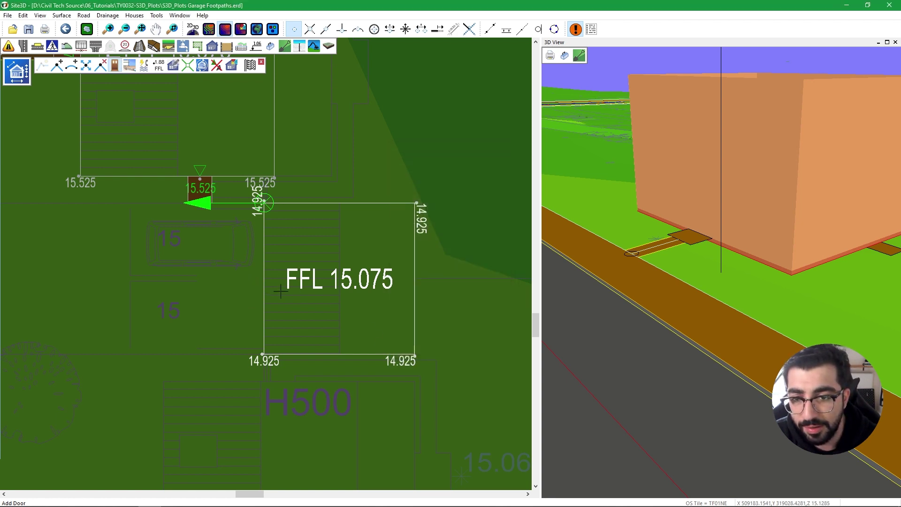
click(421, 29)
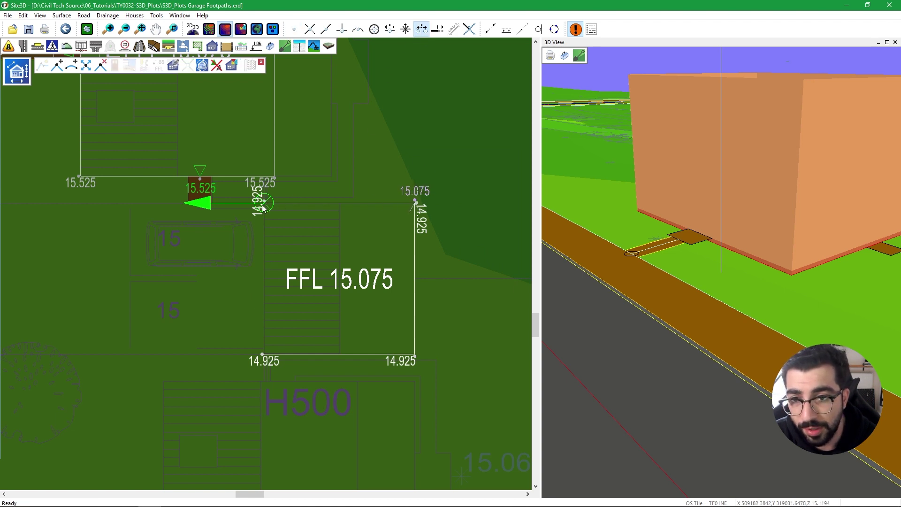
click(263, 343)
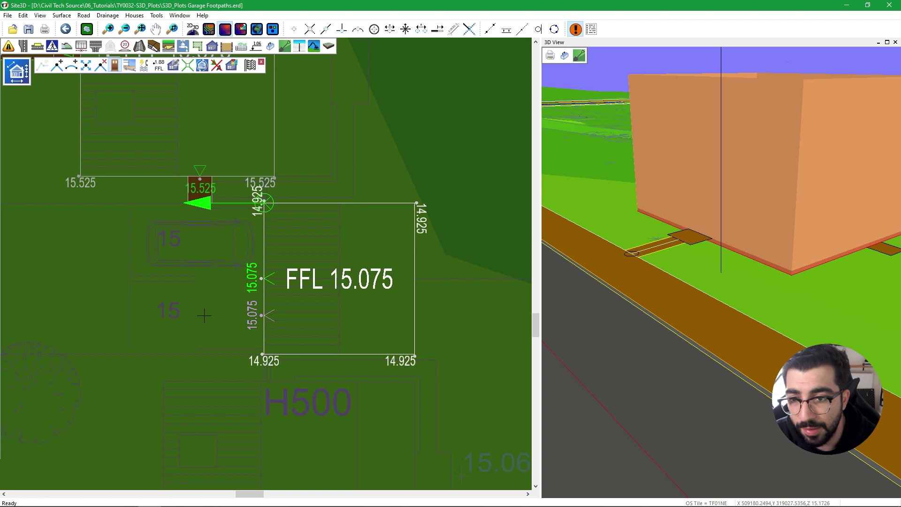
scroll(185, 290, up, 2)
scroll(310, 280, down, 2)
right_click(280, 266)
click(253, 273)
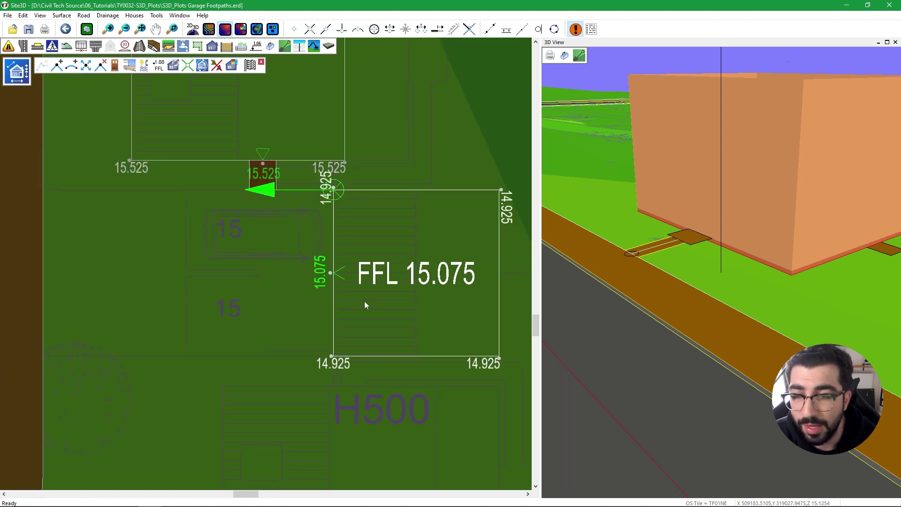
- Set the garage door's landing width to 5.6 m
click(172, 66)
click(320, 273)
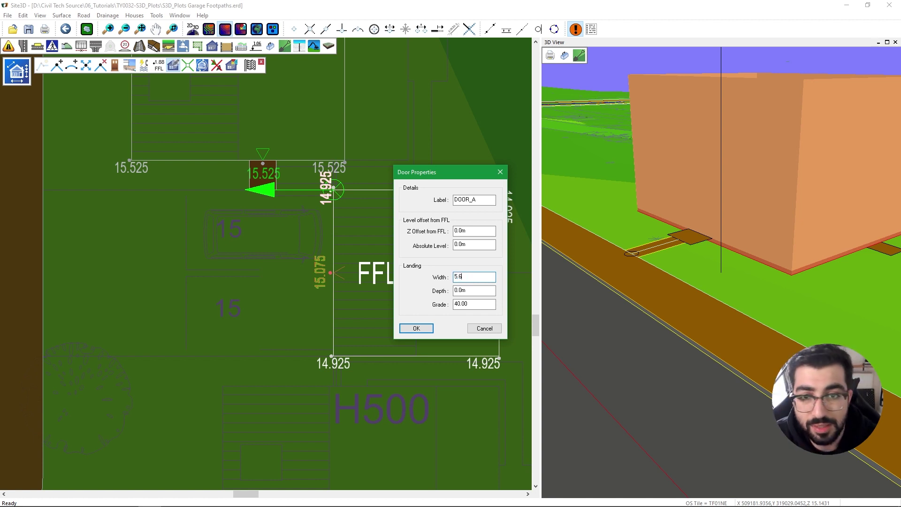
click(416, 328)
scroll(342, 348, up, 2)
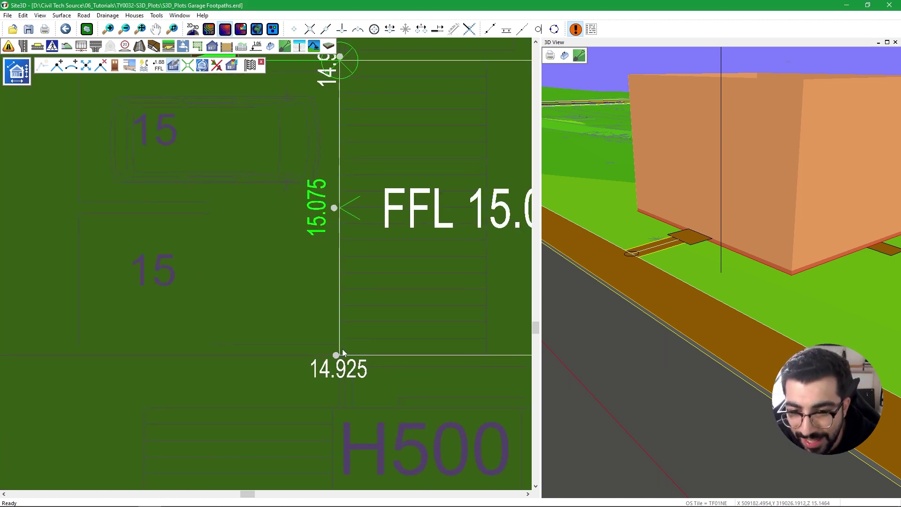
scroll(335, 350, down, 1)
scroll(331, 256, down, 1)
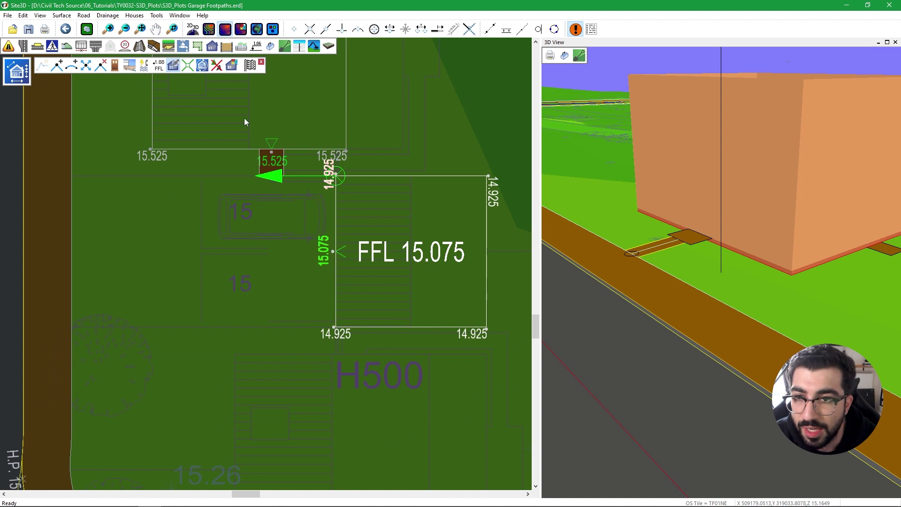
- Name the new building Garage 1 and set its building type to Garage
click(232, 66)
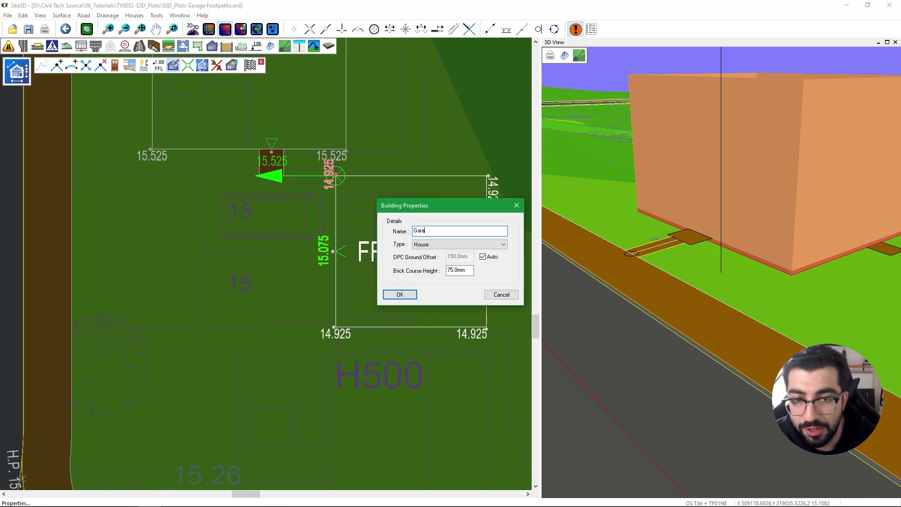
click(458, 245)
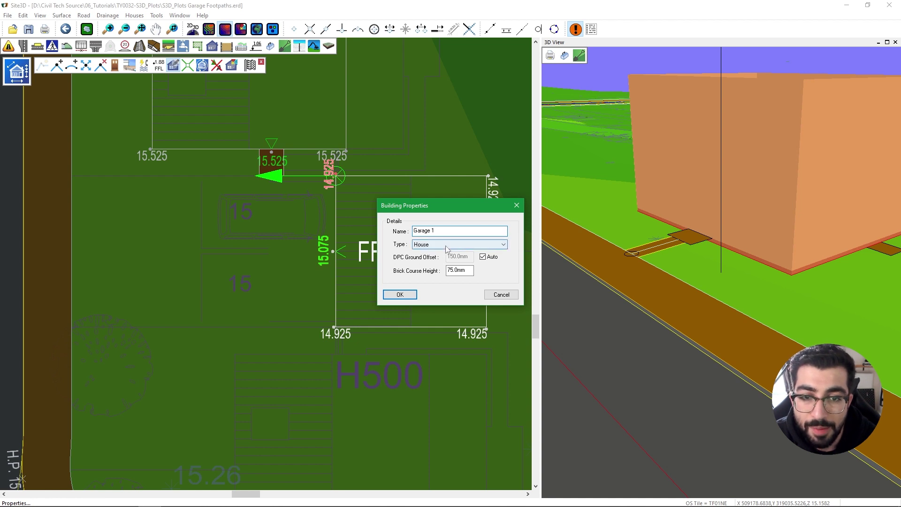
click(450, 260)
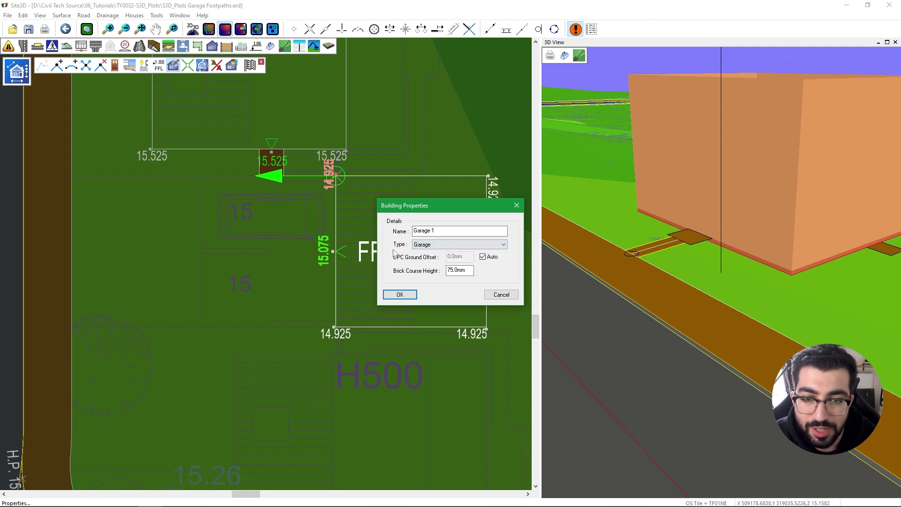
click(403, 293)
- Examine the garage's floor and corner levels in plan against the levels of the neighbouring H500 house
scroll(347, 338, up, 2)
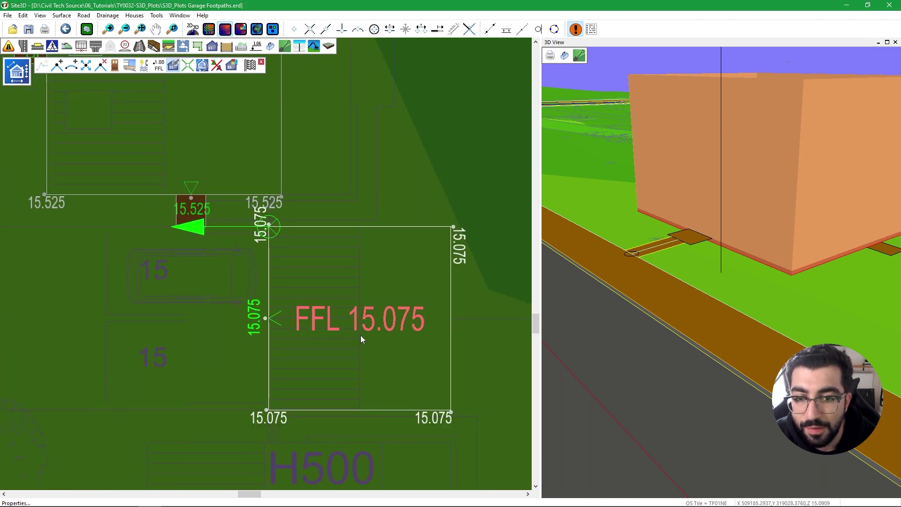
scroll(420, 330, down, 1)
scroll(502, 292, up, 1)
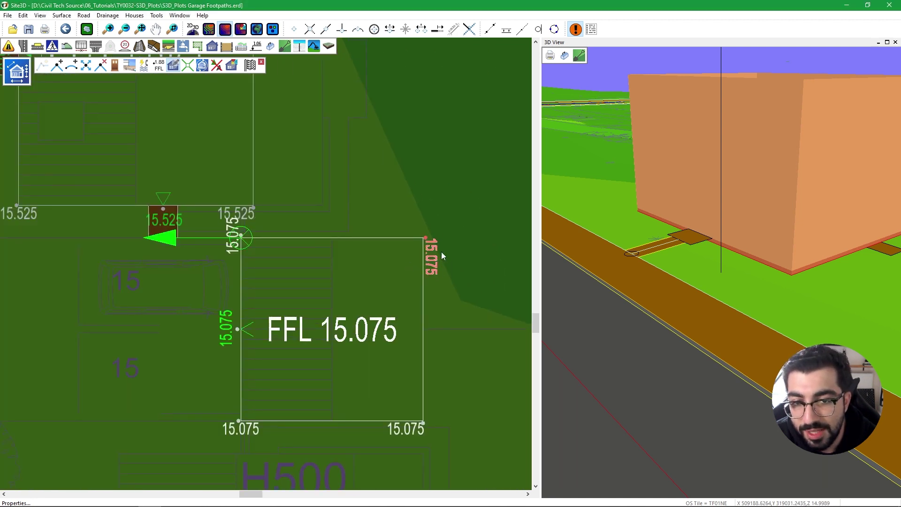
scroll(442, 252, up, 1)
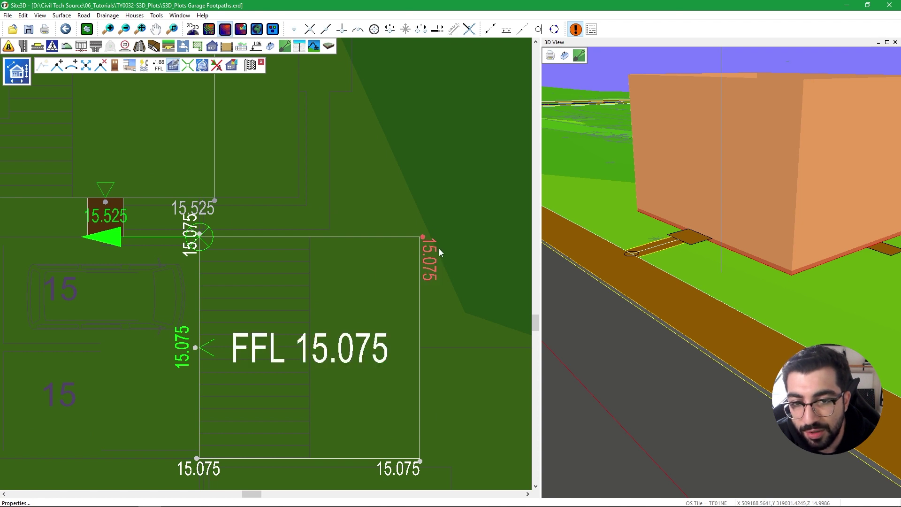
middle_drag(183, 179, 362, 349)
scroll(363, 350, down, 1)
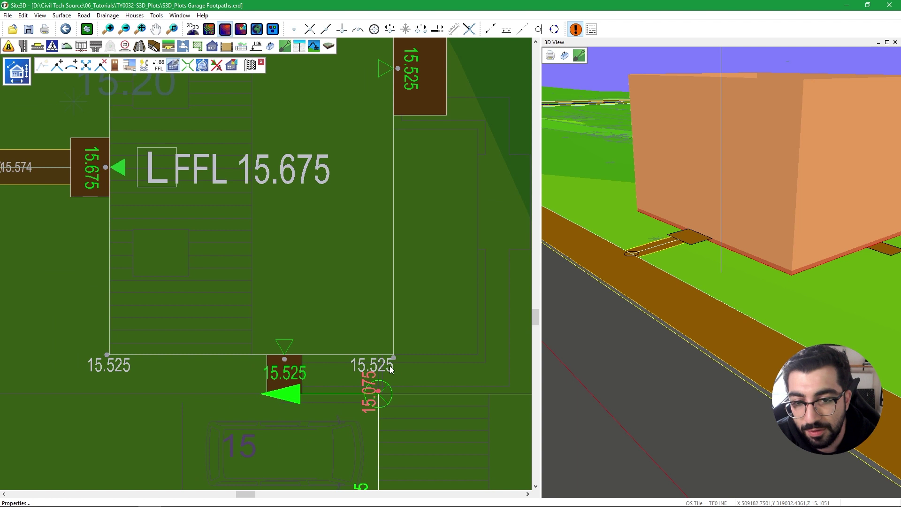
scroll(408, 324, down, 1)
middle_drag(408, 324, 293, 184)
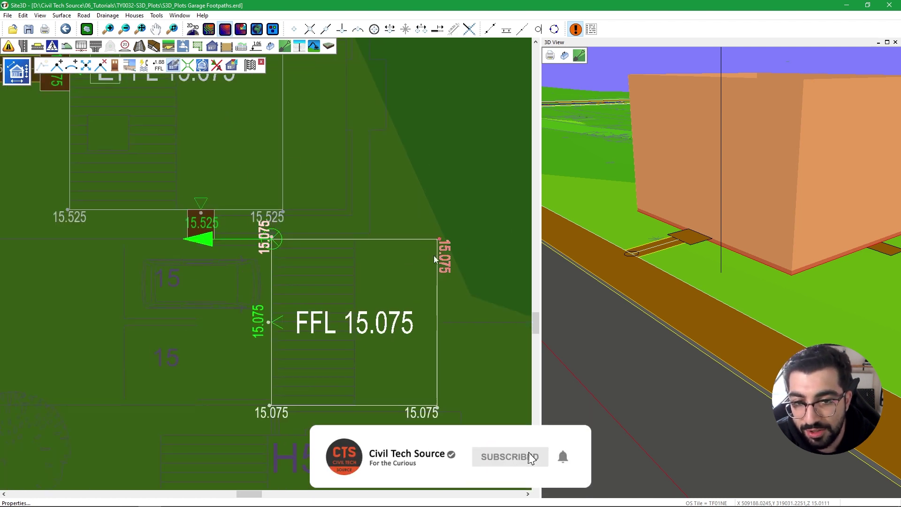
- Apply the garage edits, accepting the Garage 1 building properties
click(251, 66)
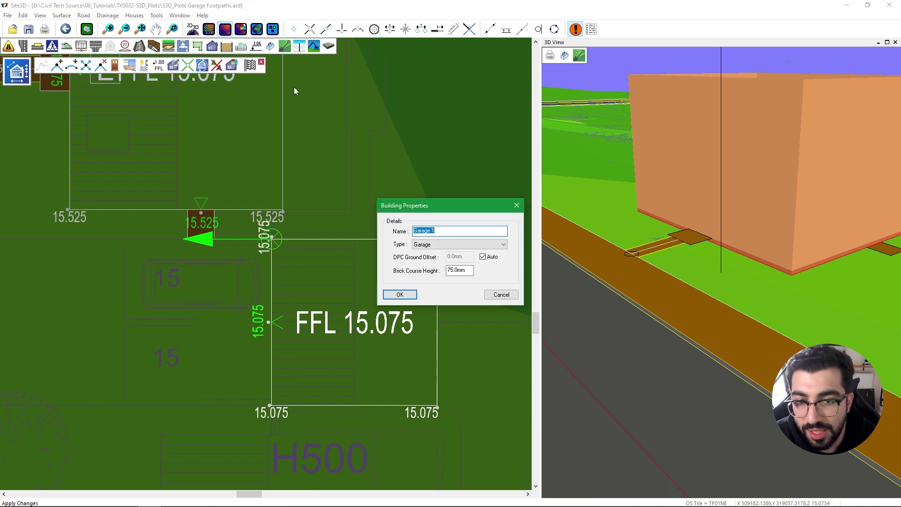
click(400, 294)
scroll(301, 247, down, 1)
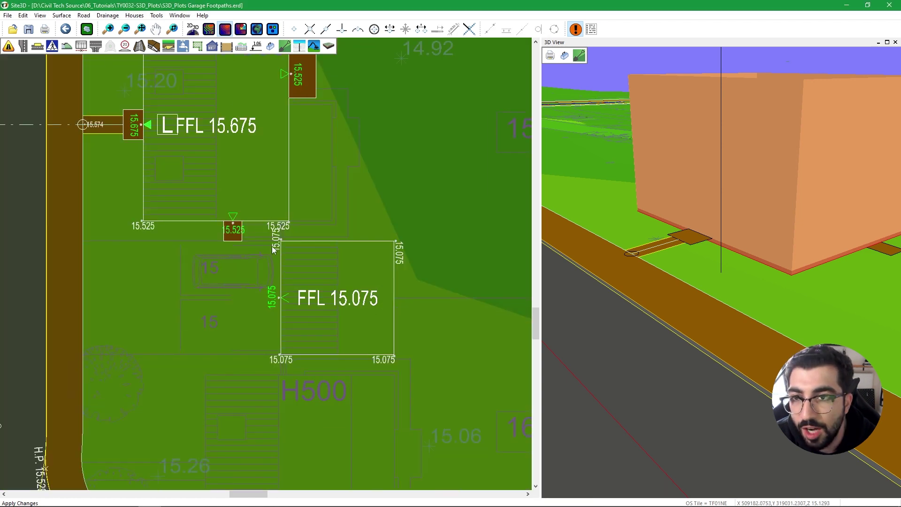
- Create a driveway from the garage door to the road, joining the back of the footway
click(211, 46)
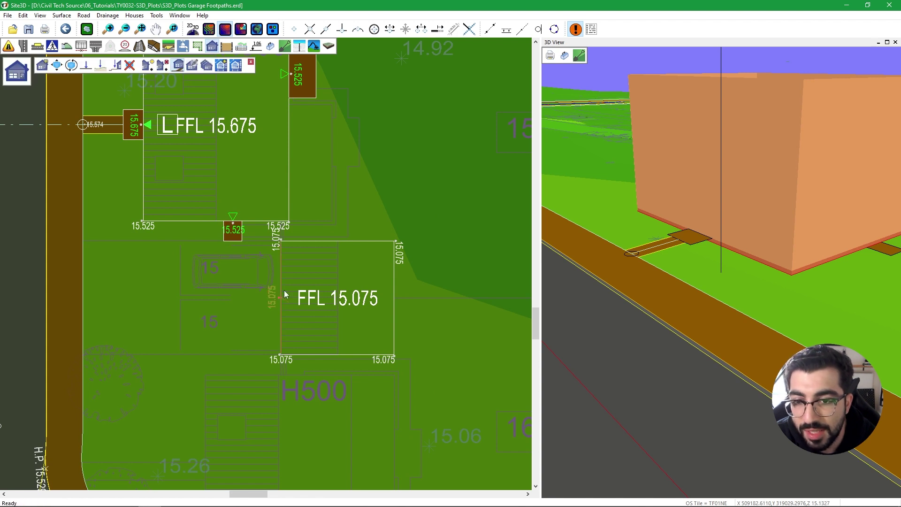
scroll(283, 294, up, 1)
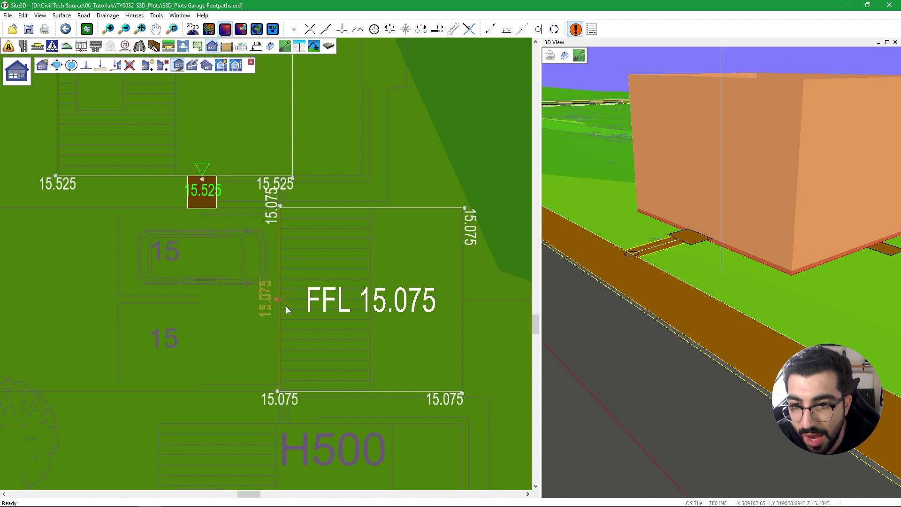
scroll(280, 301, up, 2)
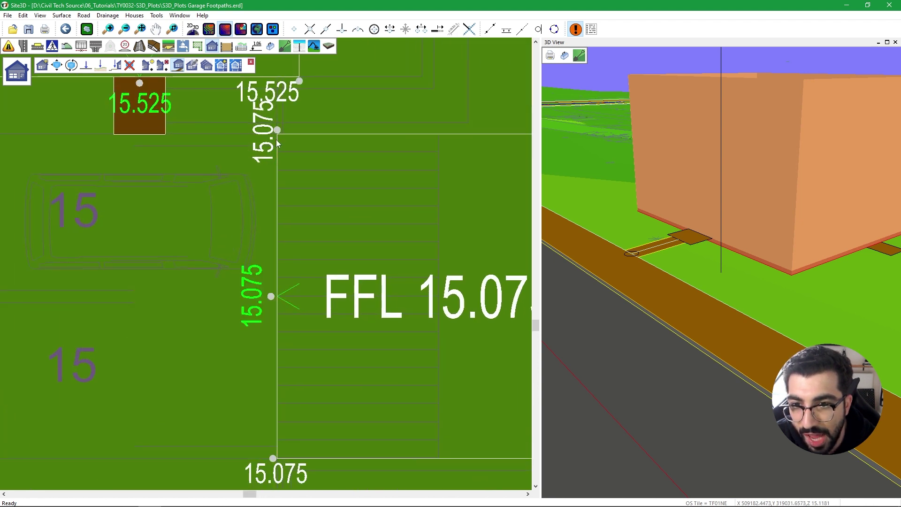
scroll(278, 202, down, 3)
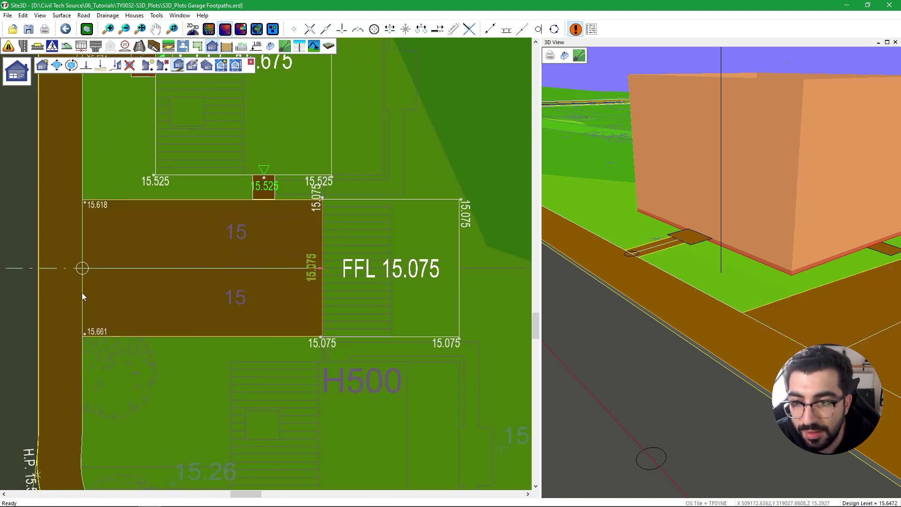
scroll(234, 280, down, 2)
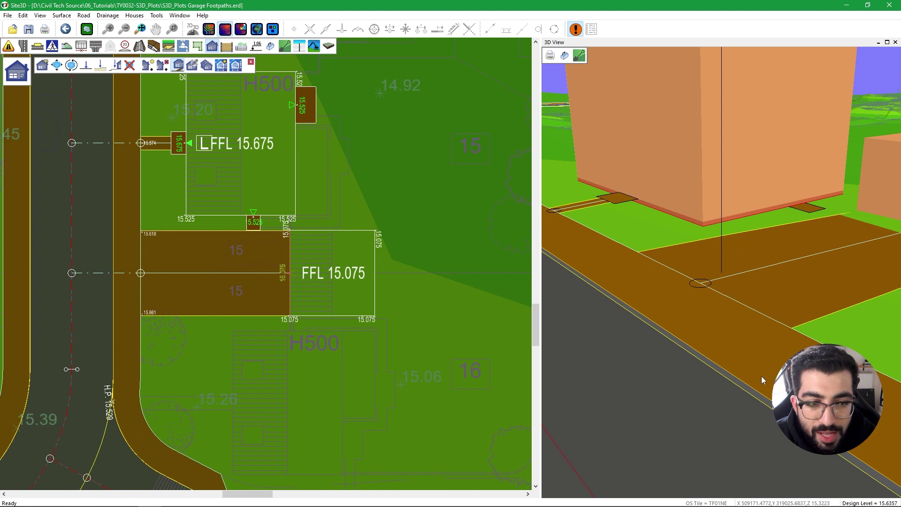
scroll(292, 318, up, 1)
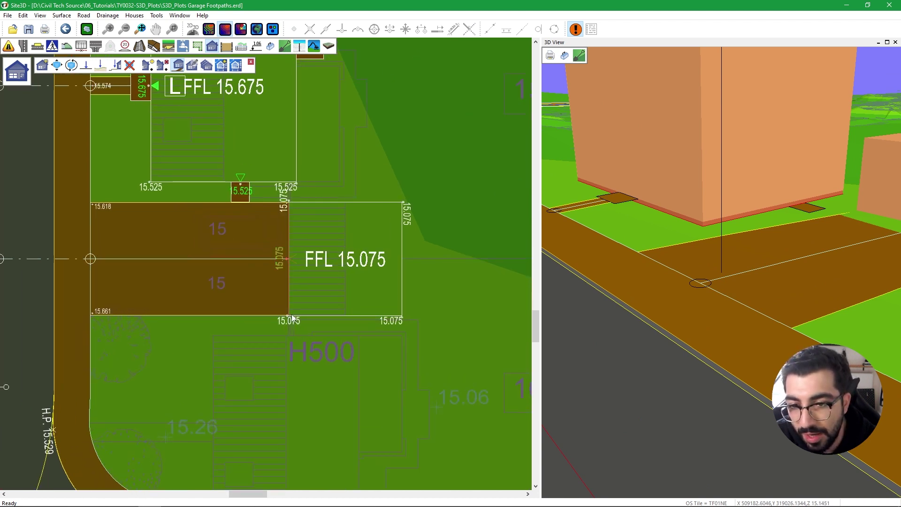
scroll(324, 262, up, 1)
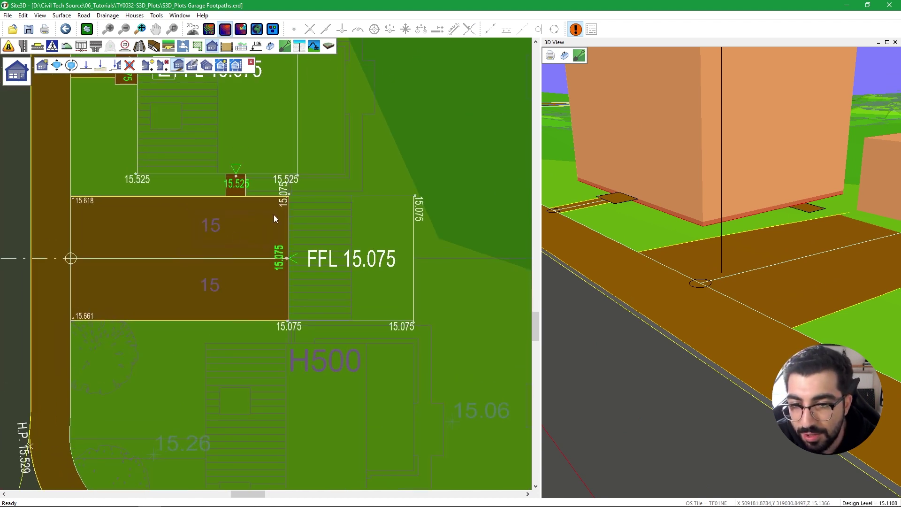
- Try to apply Level Access to the garage
click(115, 65)
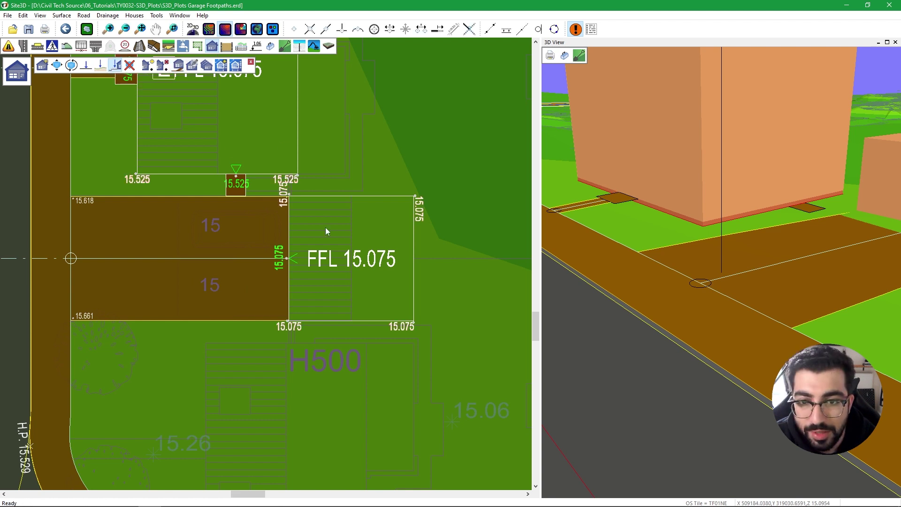
click(340, 271)
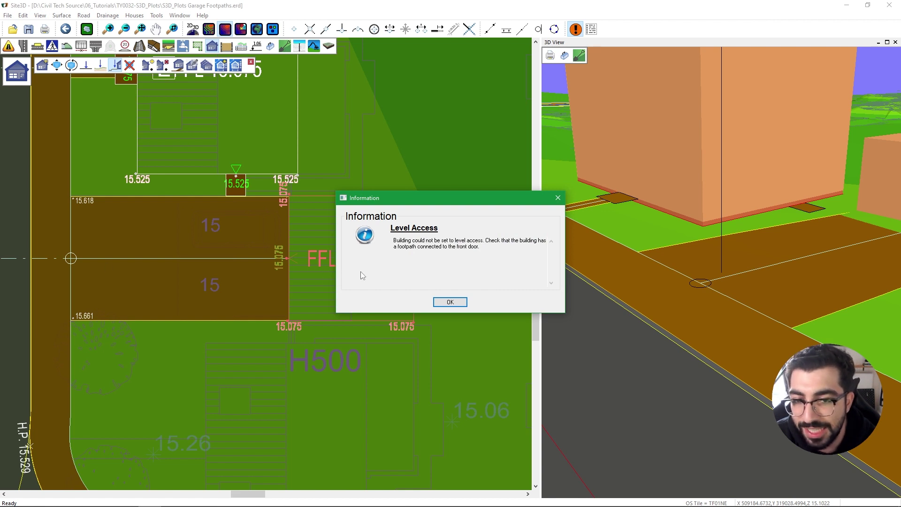
click(450, 302)
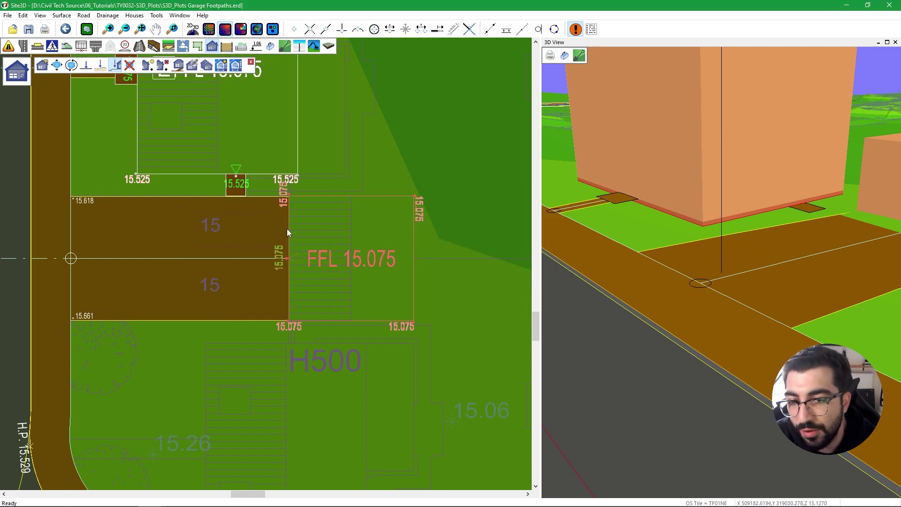
- Show the driveway's long section and examine its centreline levels and gradient between the garage door and the footway
click(53, 46)
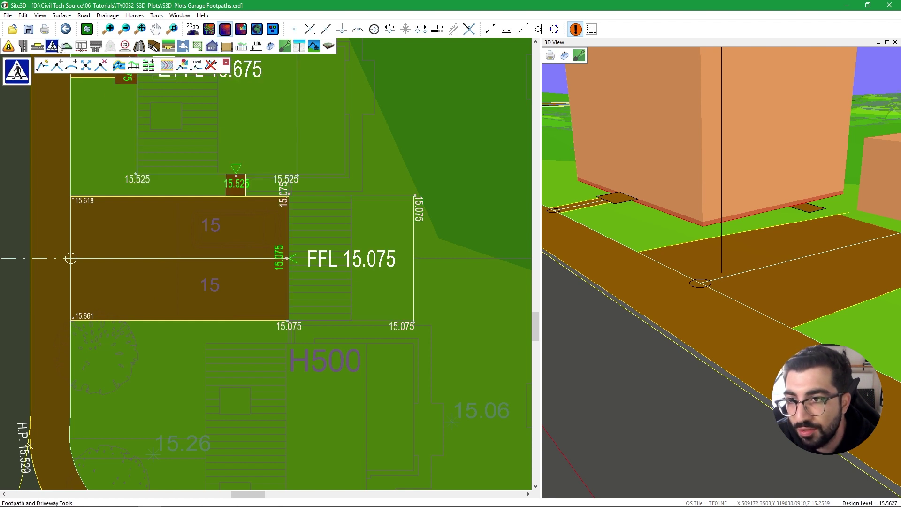
click(135, 68)
scroll(467, 413, down, 3)
middle_drag(467, 413, 443, 381)
scroll(418, 463, down, 1)
middle_drag(419, 463, 408, 395)
scroll(407, 434, up, 5)
scroll(416, 411, up, 5)
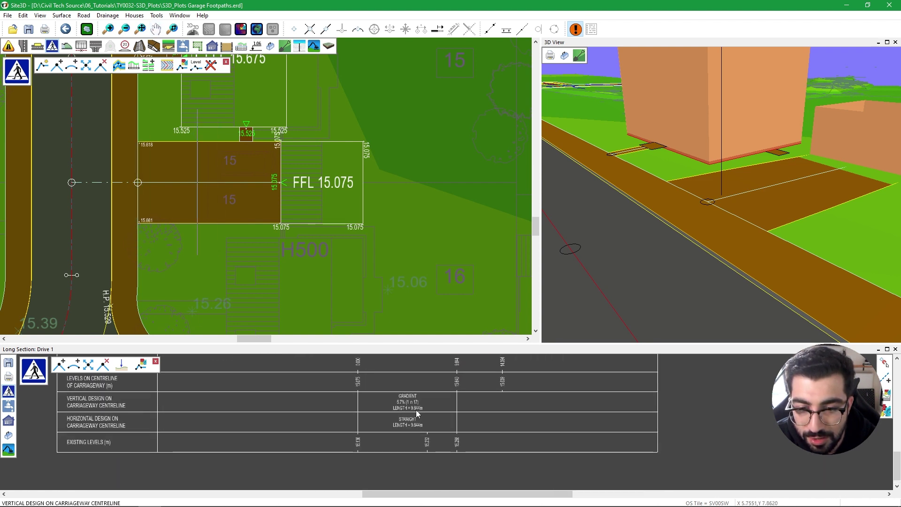
scroll(418, 416, up, 3)
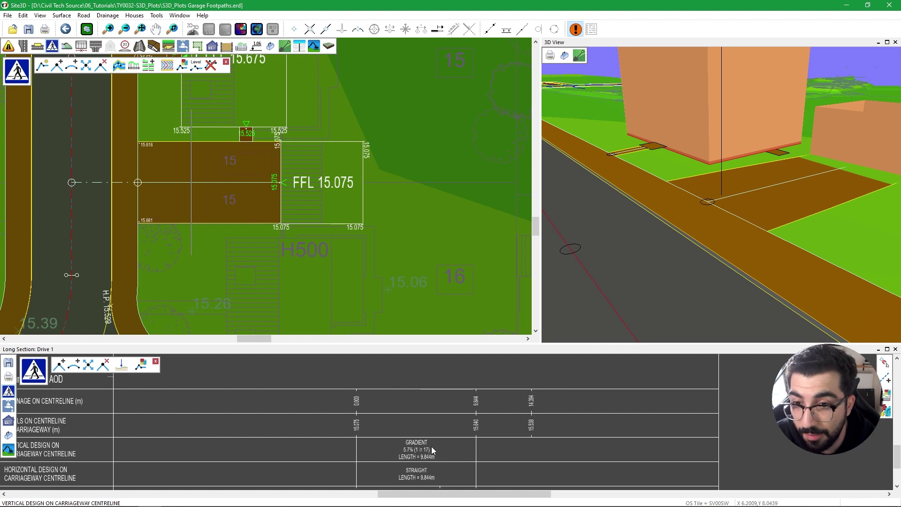
scroll(249, 139, up, 3)
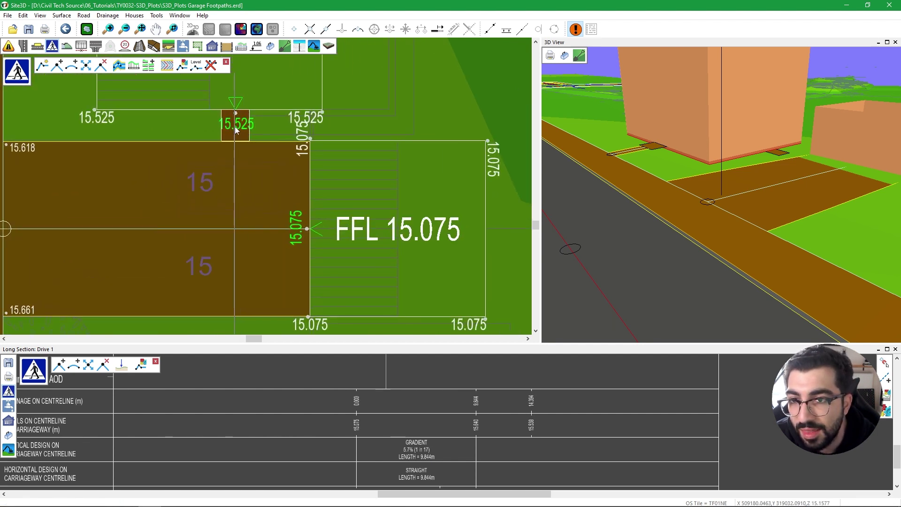
- Level the garage by setting its finished floor level to 15.525 m, matching the house's side access
scroll(303, 209, down, 1)
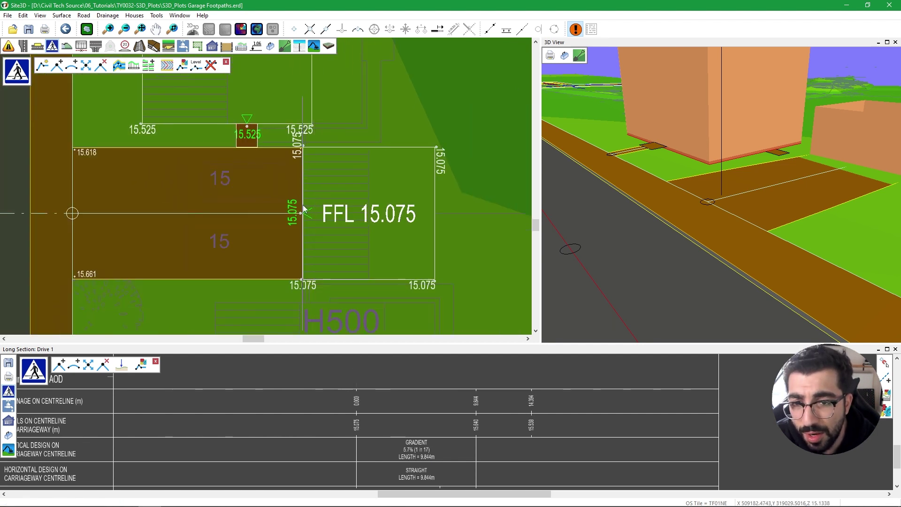
click(213, 47)
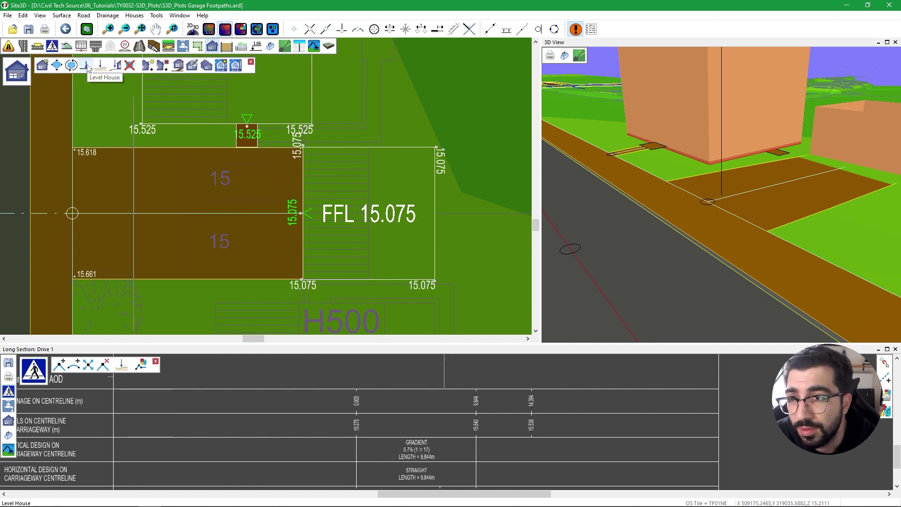
click(86, 65)
click(357, 202)
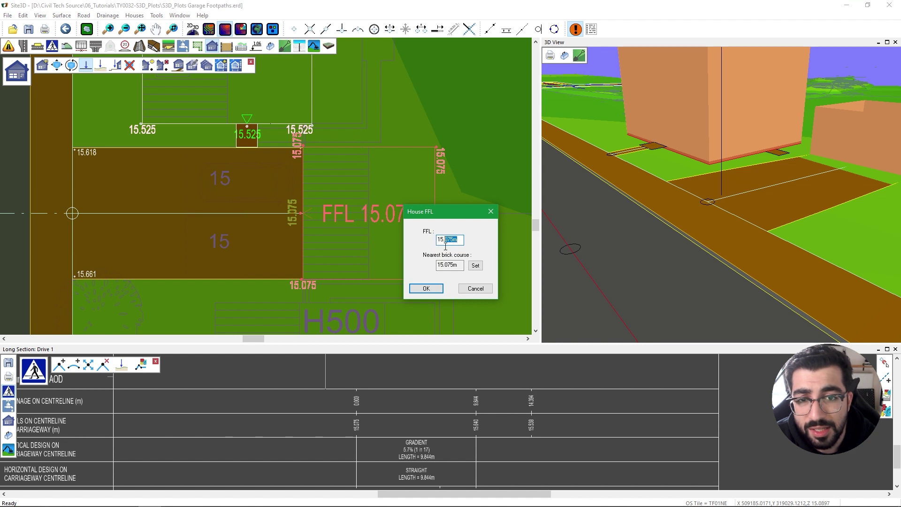
text(525)
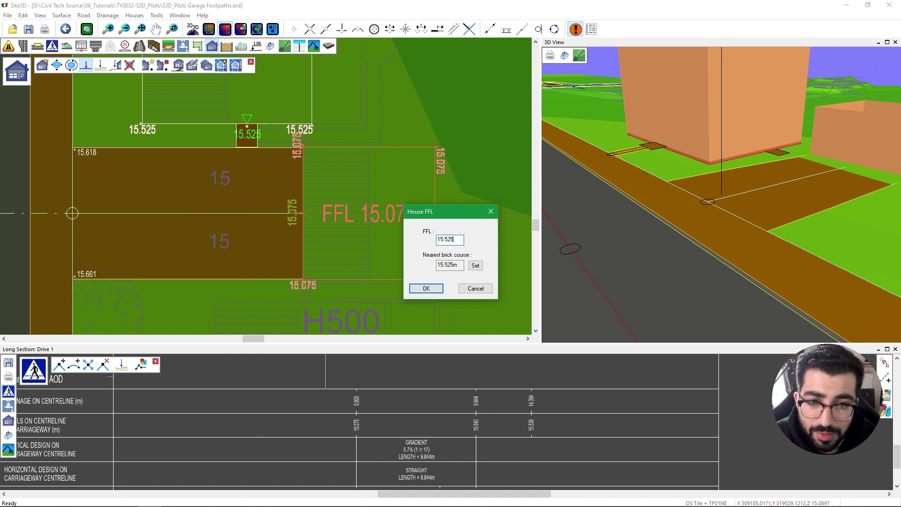
click(427, 288)
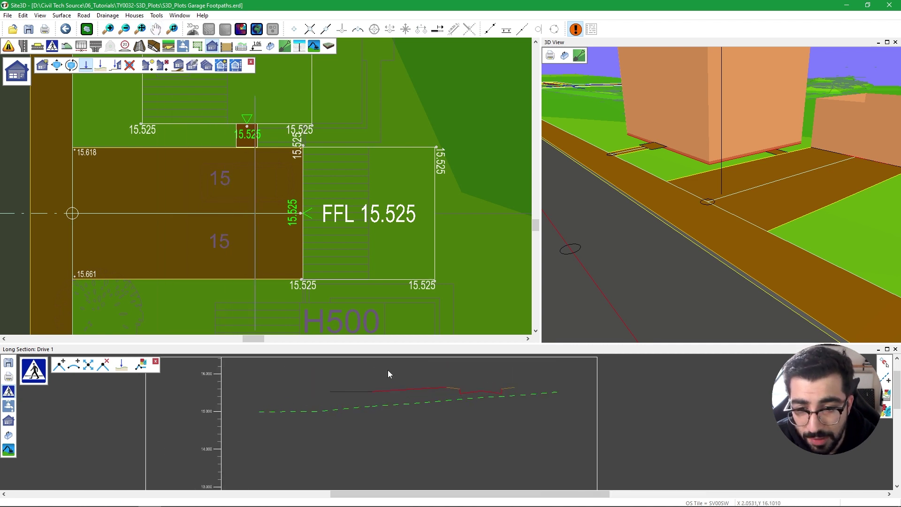
- Set the garage's finished floor level to 15.600 m
scroll(370, 210, up, 3)
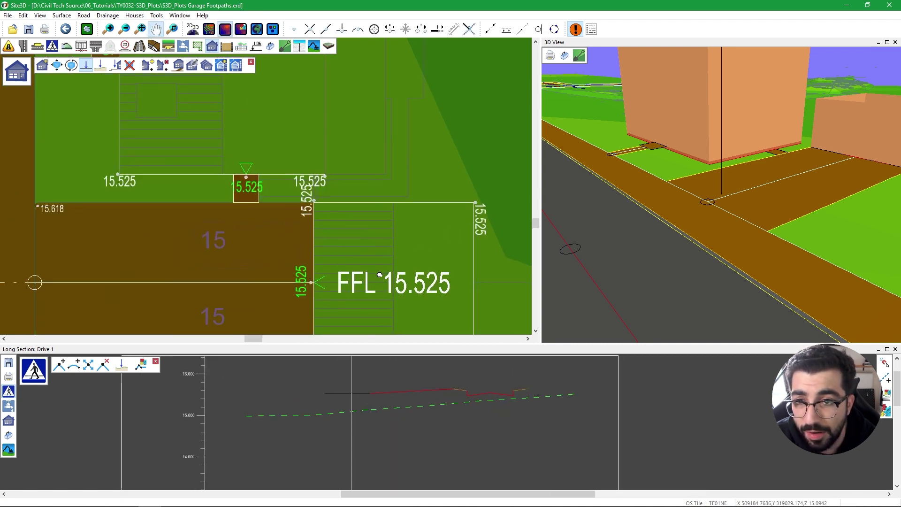
scroll(329, 258, down, 2)
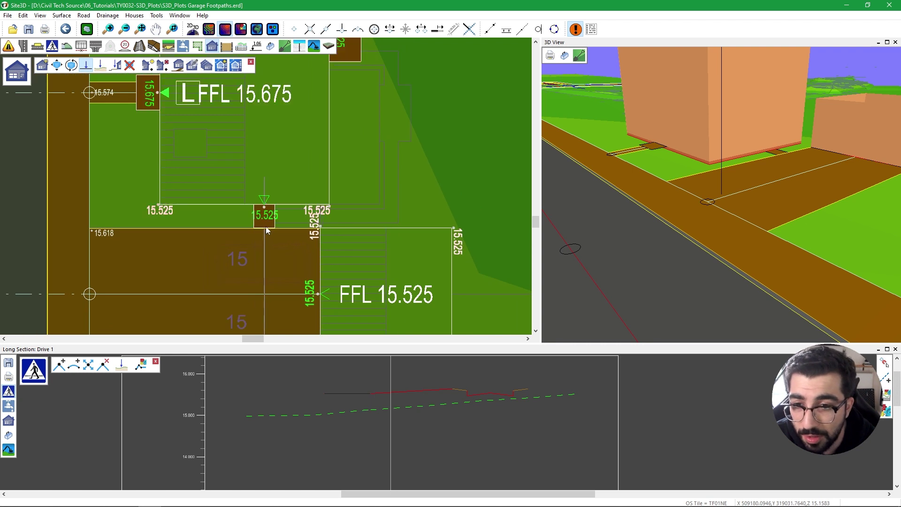
scroll(320, 254, down, 1)
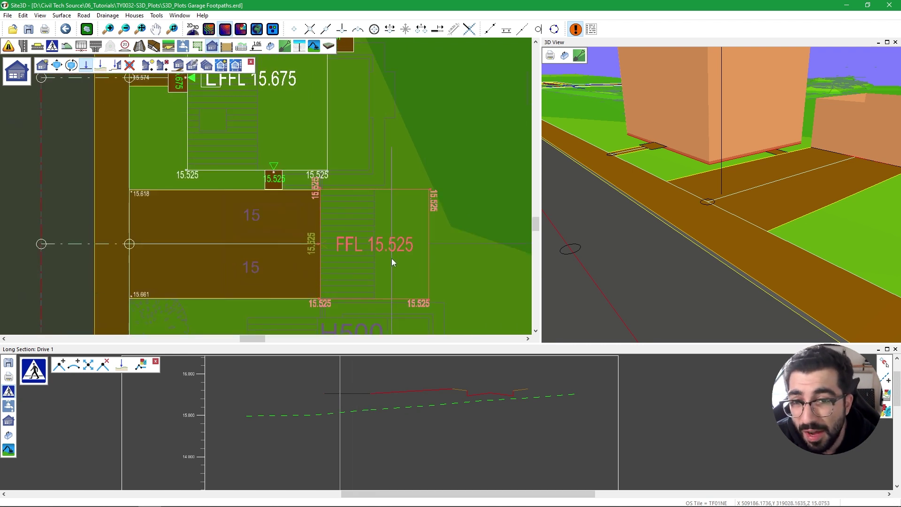
click(392, 259)
drag(459, 240, 447, 240)
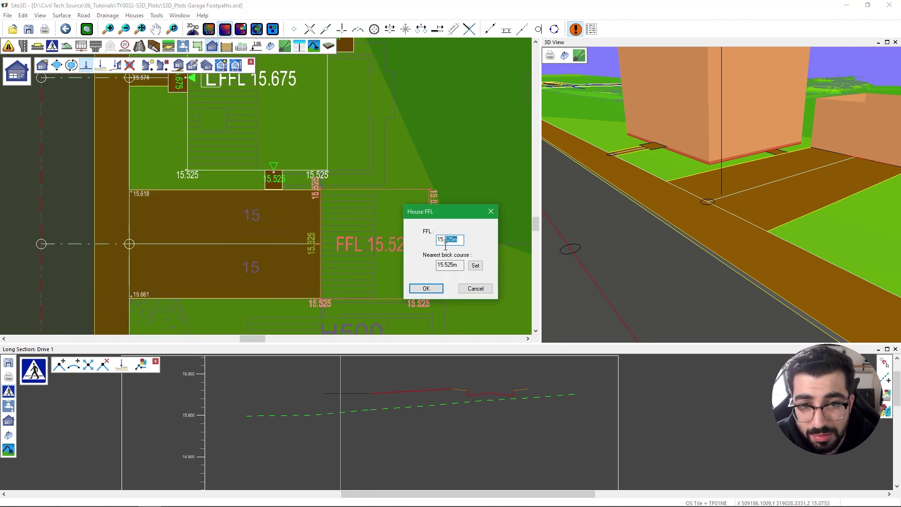
click(439, 289)
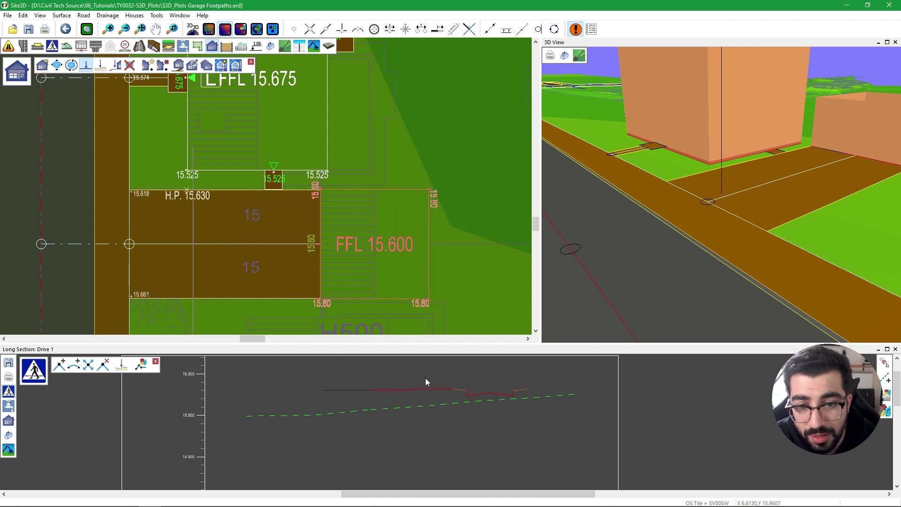
- Examine the driveway gradient in the long section and its road connection in the 3D view, ending the house levelling command
middle_drag(403, 417, 356, 272)
middle_drag(398, 479, 441, 338)
scroll(409, 388, up, 5)
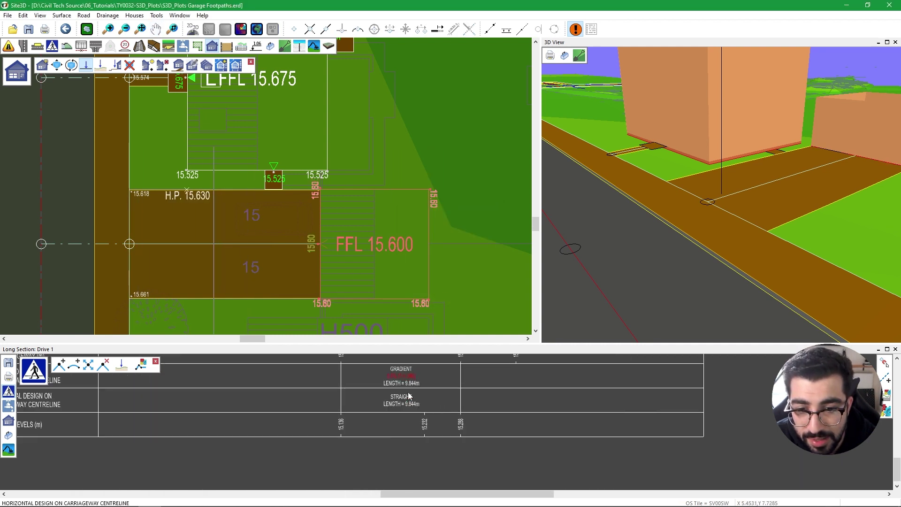
scroll(419, 370, down, 3)
scroll(283, 226, up, 1)
scroll(666, 221, up, 3)
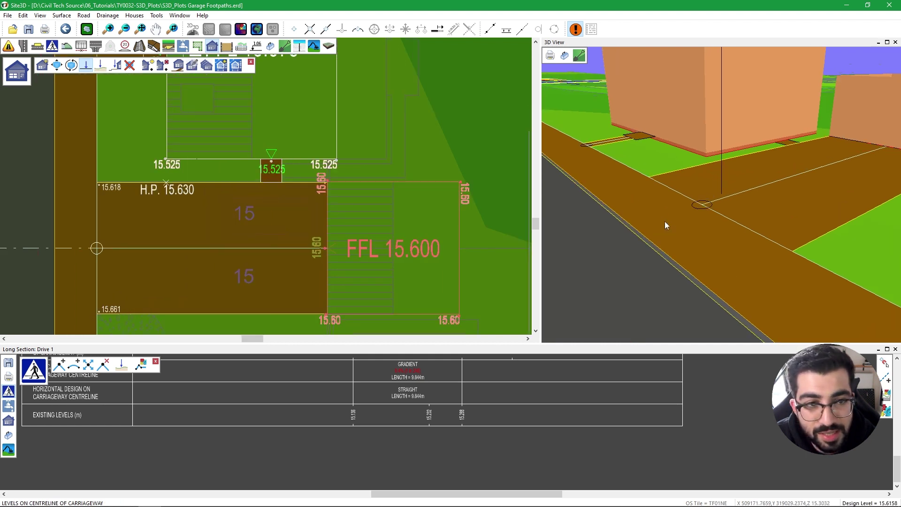
middle_drag(641, 247, 655, 257)
drag(655, 257, 607, 199)
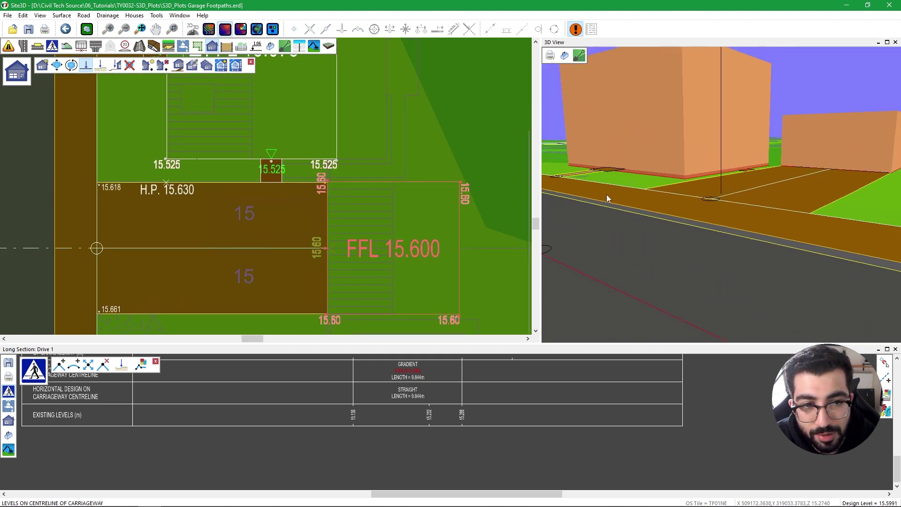
scroll(261, 263, down, 2)
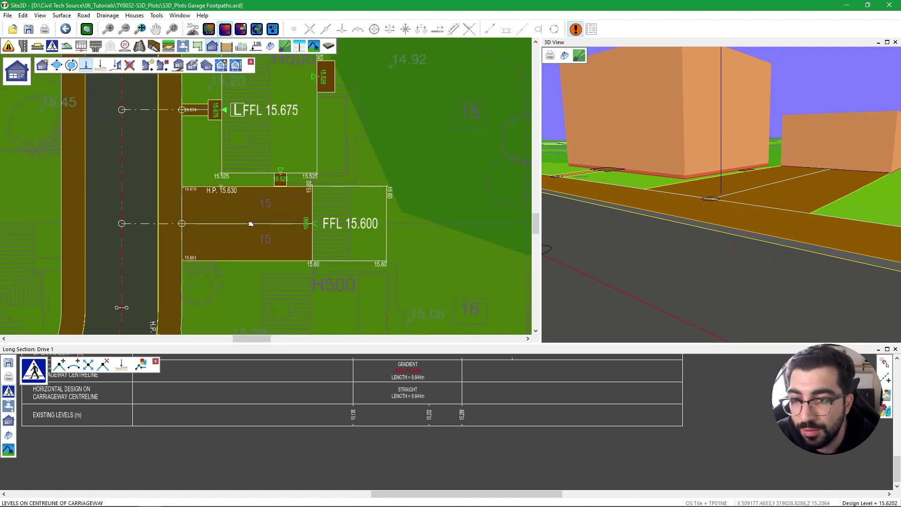
right_click(156, 140)
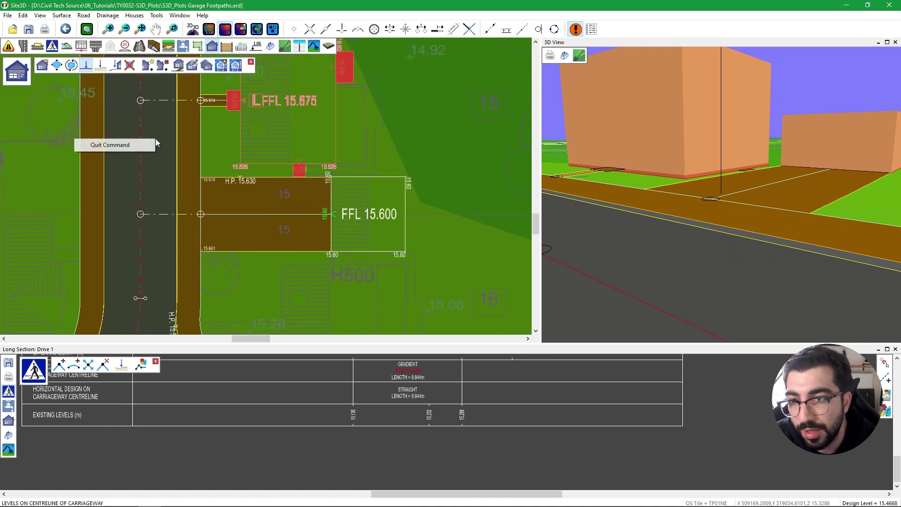
click(123, 146)
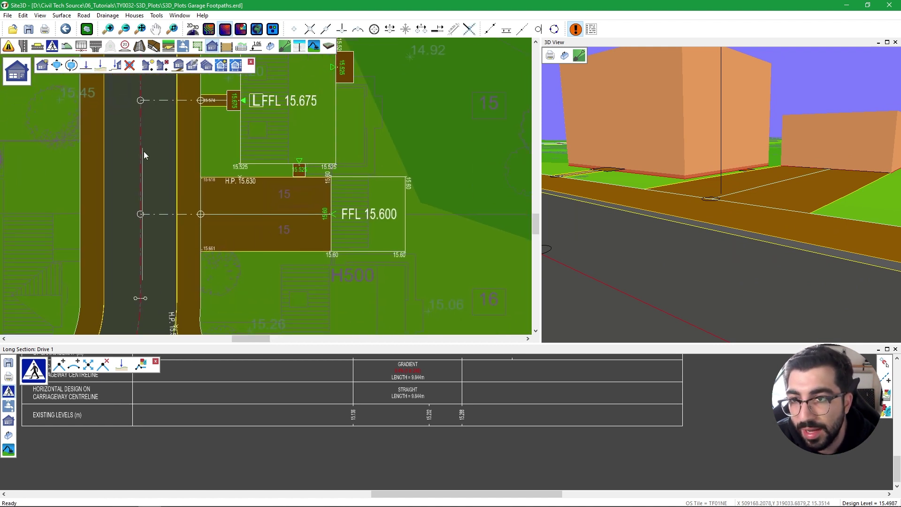
- Close the long section and mark out a drop kerb between the driveway's two corners at the back of the footway, snapping to vertices
click(183, 47)
click(171, 47)
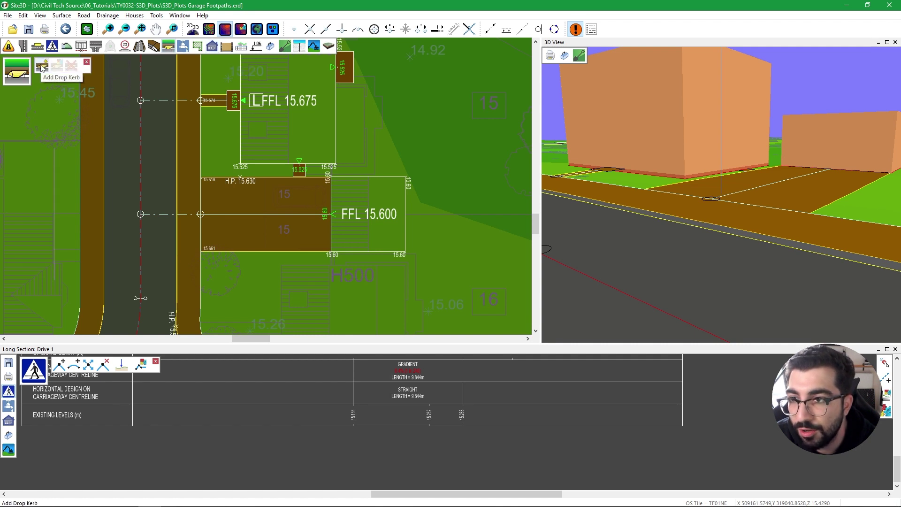
click(42, 66)
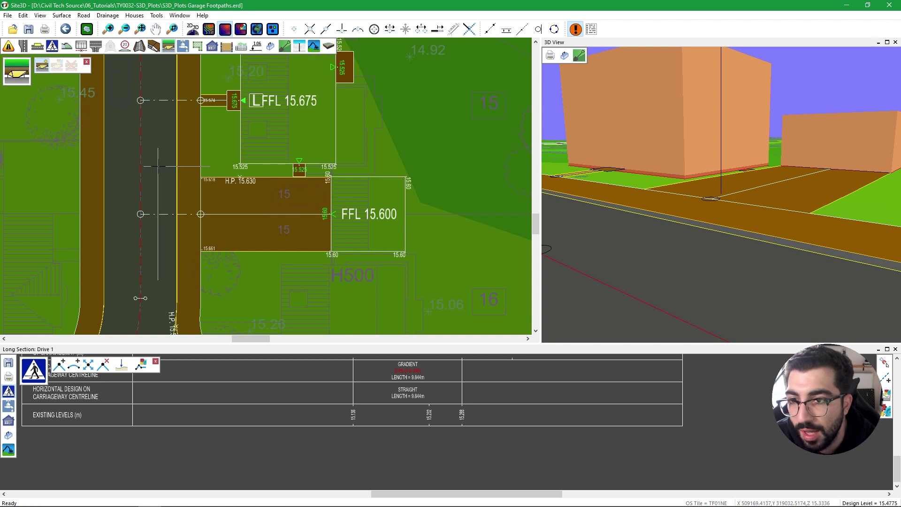
scroll(183, 129, up, 1)
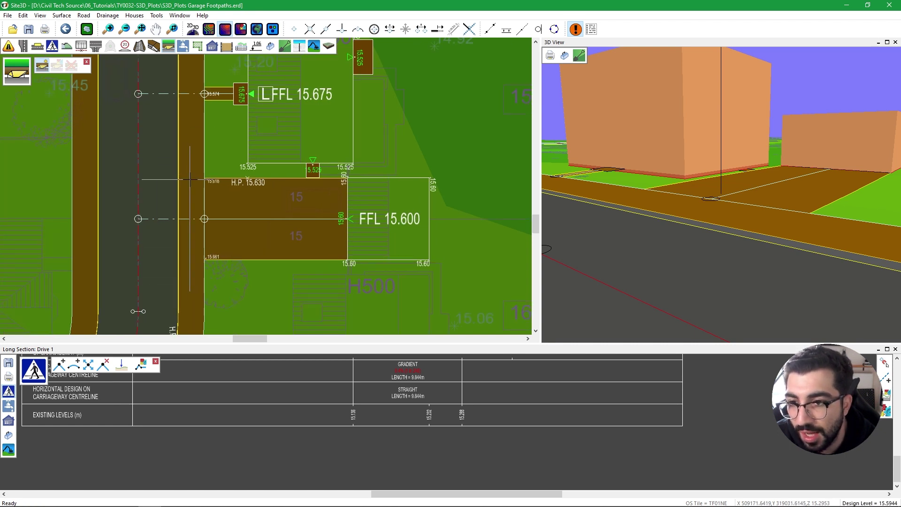
scroll(183, 188, up, 2)
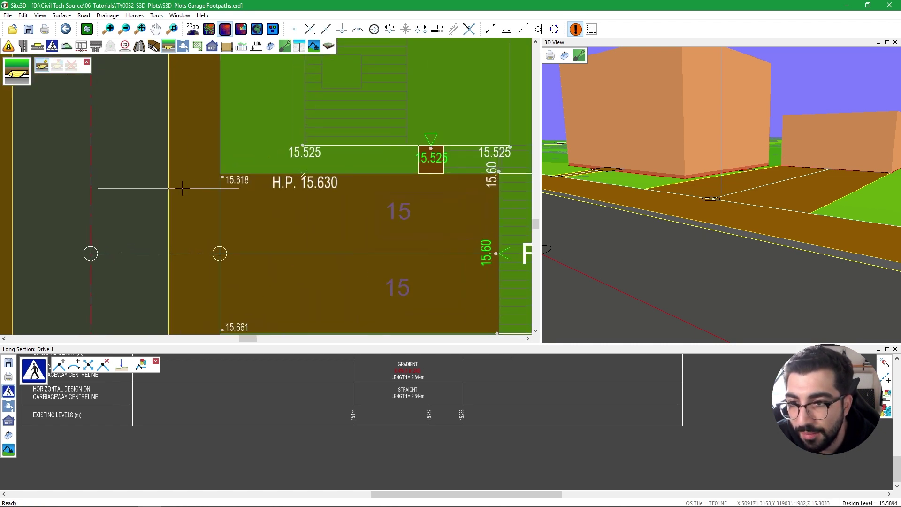
click(896, 349)
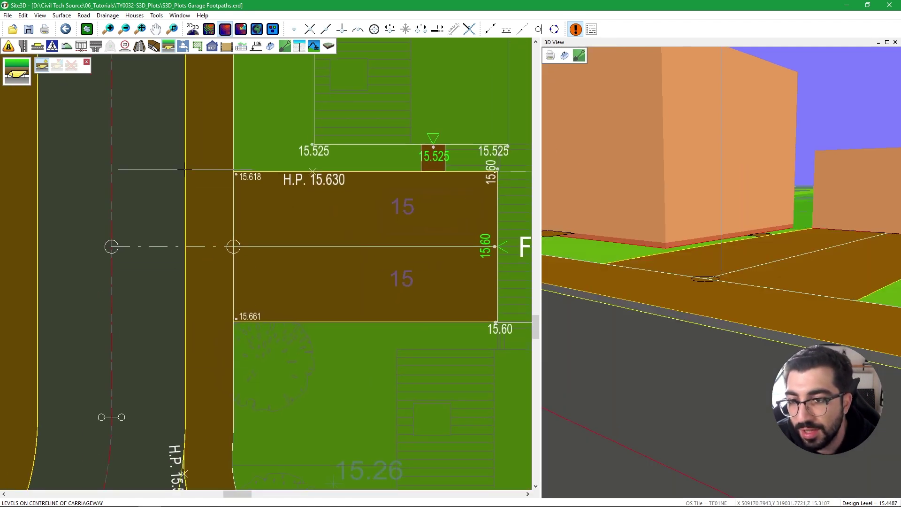
click(295, 31)
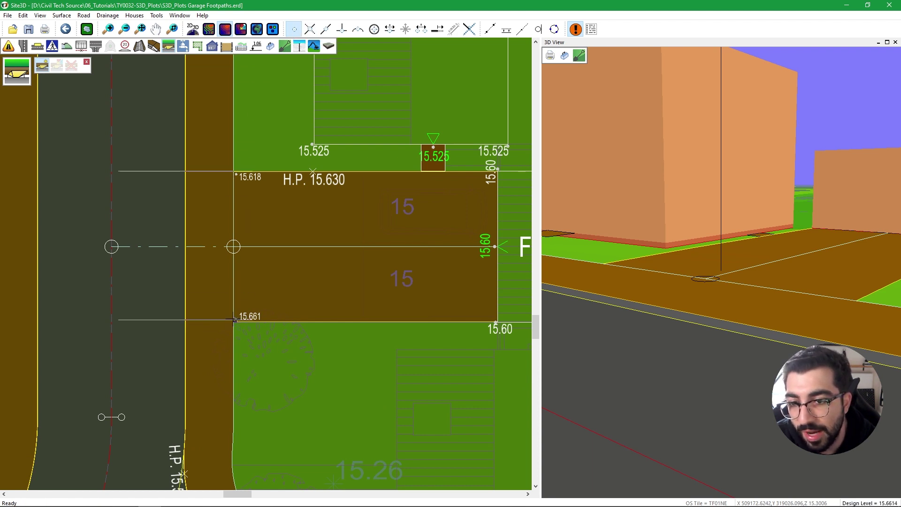
scroll(233, 319, up, 4)
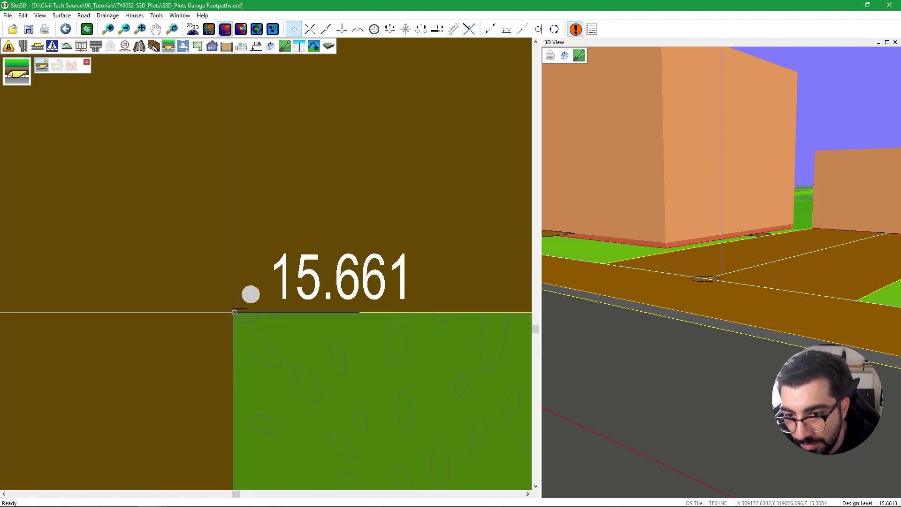
click(240, 309)
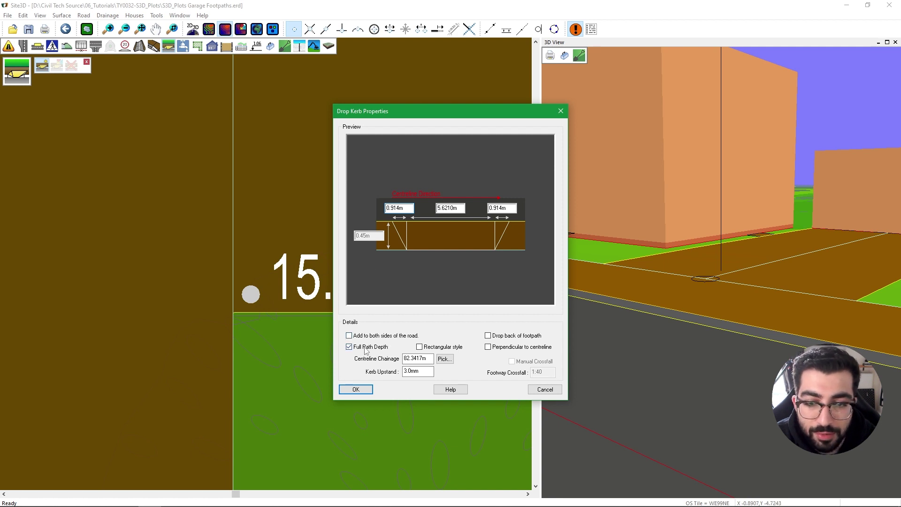
- Try the rectangular style and the drop back of footpath option for the drop kerb
click(444, 348)
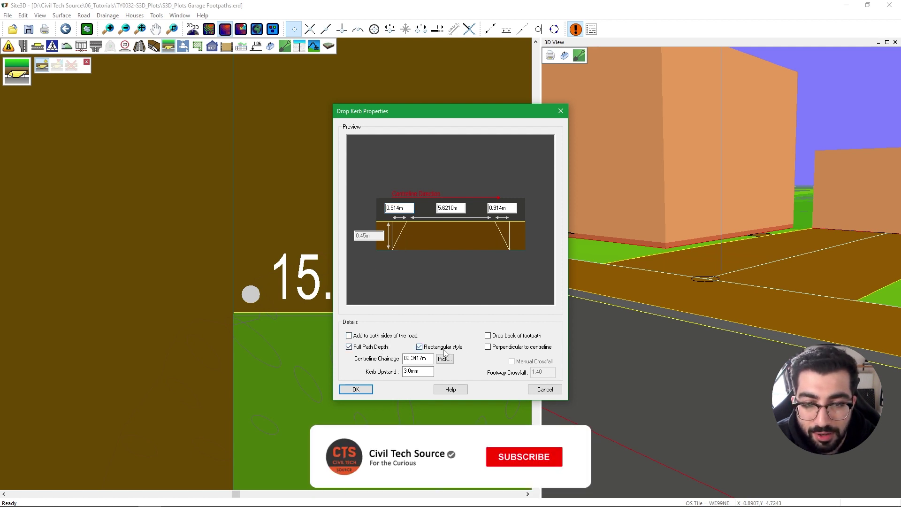
click(442, 349)
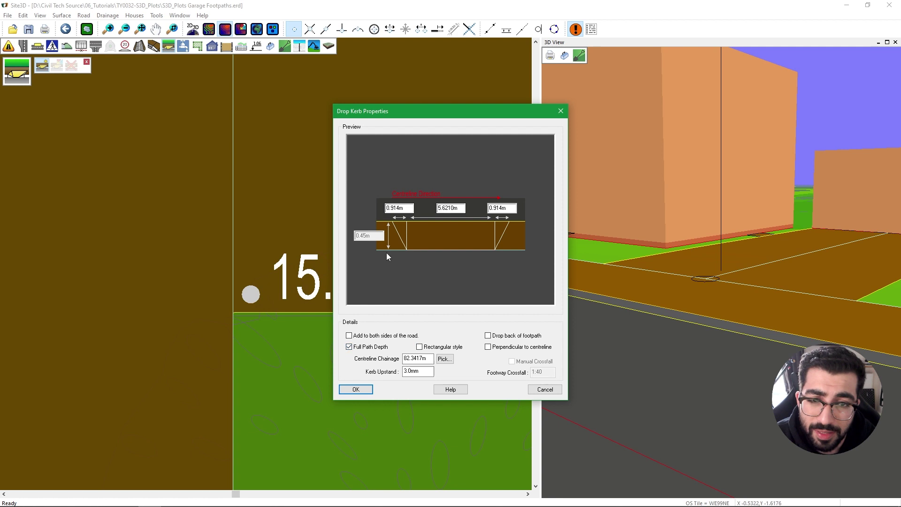
click(512, 337)
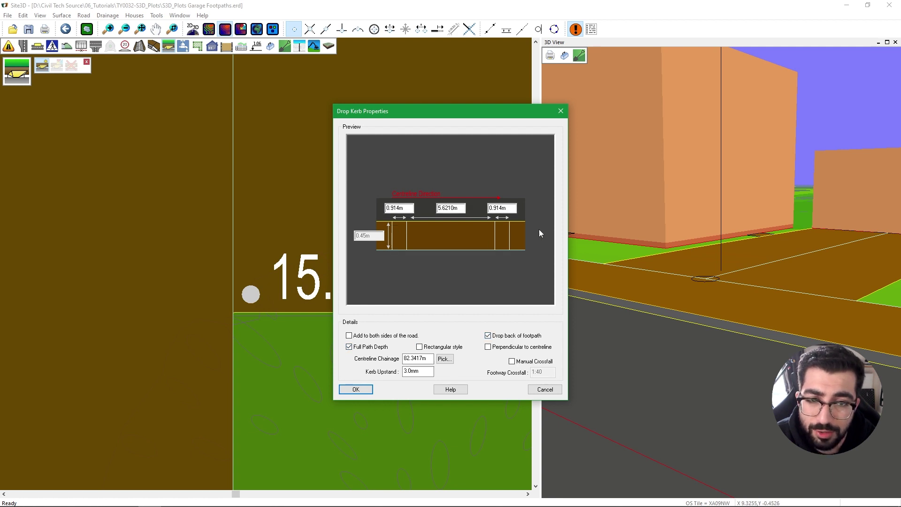
click(492, 337)
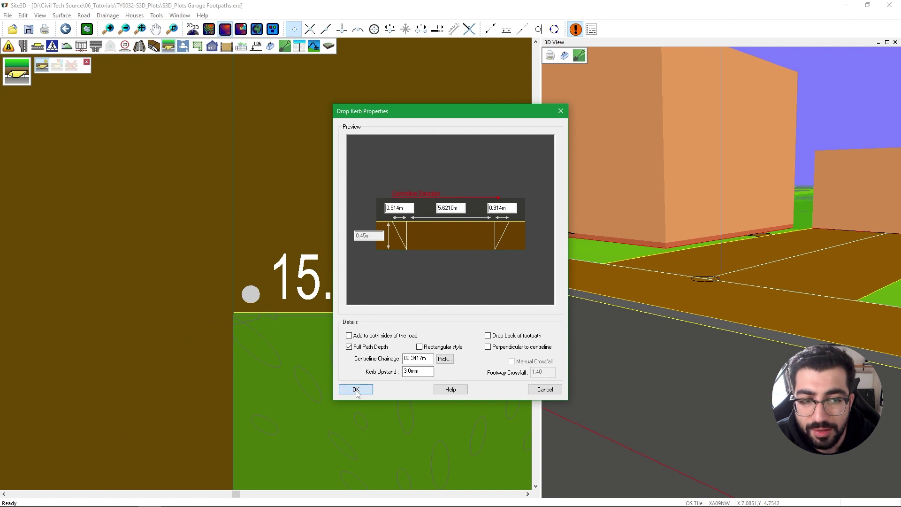
- Create the 5.6210 m drop kerb with full path depth, 0.914 m transitions on both sides and a 3.0 mm kerb upstand
click(356, 390)
drag(787, 314, 736, 354)
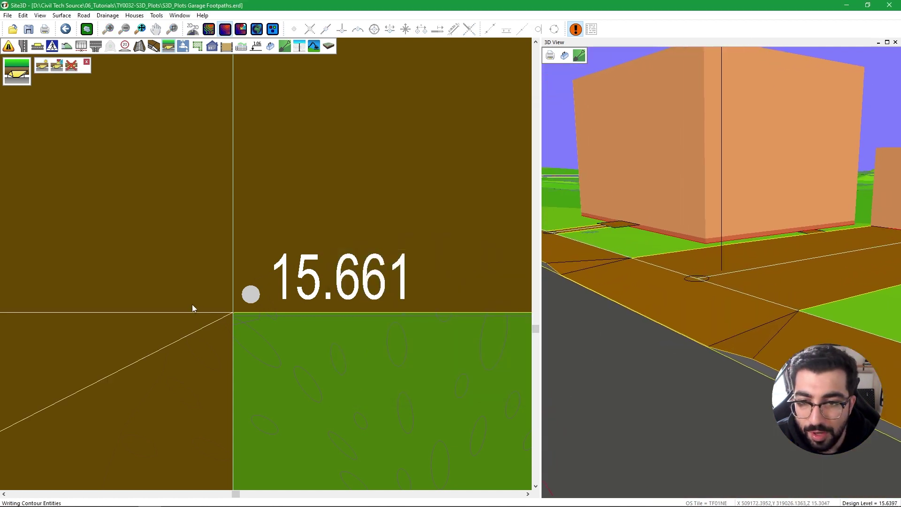
scroll(238, 256, down, 5)
scroll(241, 258, up, 1)
scroll(119, 87, up, 1)
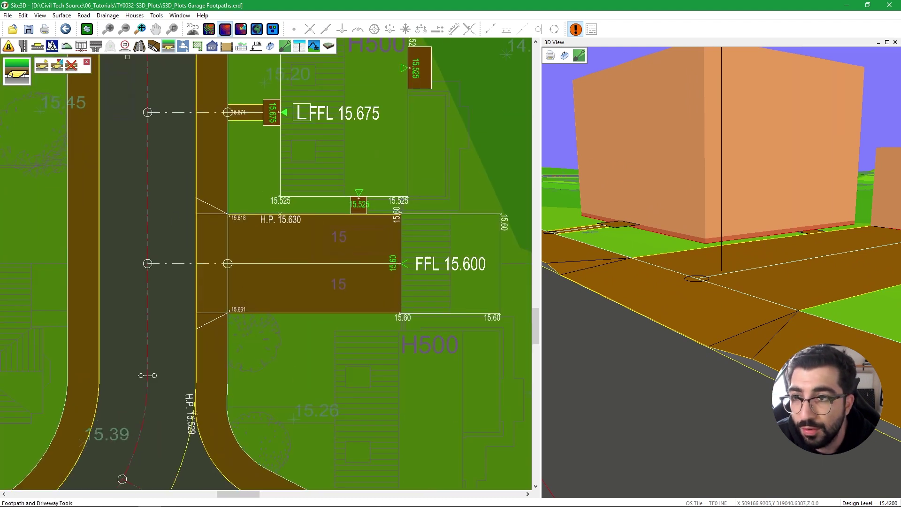
- Reopen the driveway's long section and examine its gradient, its profile across the drop kerb, and the garage and side access levels
click(52, 46)
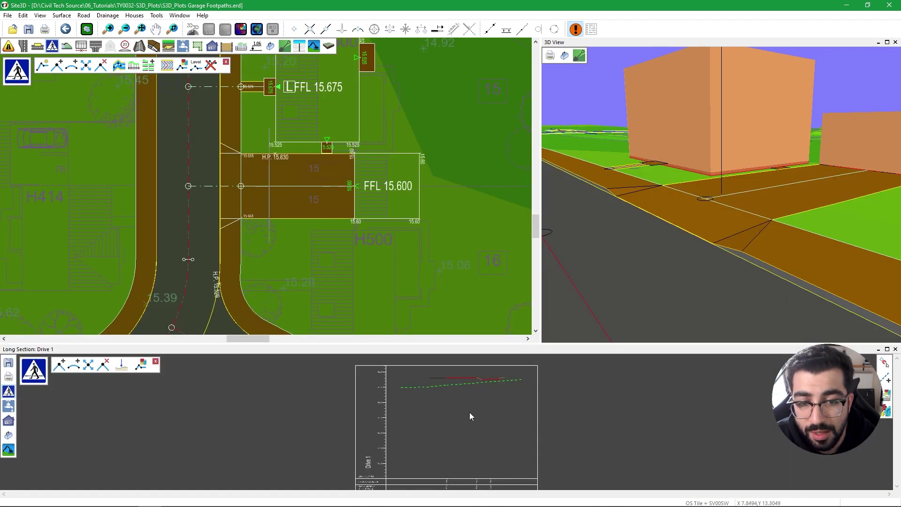
scroll(474, 422, up, 1)
scroll(434, 450, up, 6)
mouse_move(483, 466)
middle_down()
mouse_move(451, 375)
mouse_move(403, 435)
middle_up()
scroll(430, 400, up, 8)
scroll(427, 398, down, 5)
scroll(405, 437, down, 1)
scroll(345, 270, up, 1)
scroll(399, 401, down, 1)
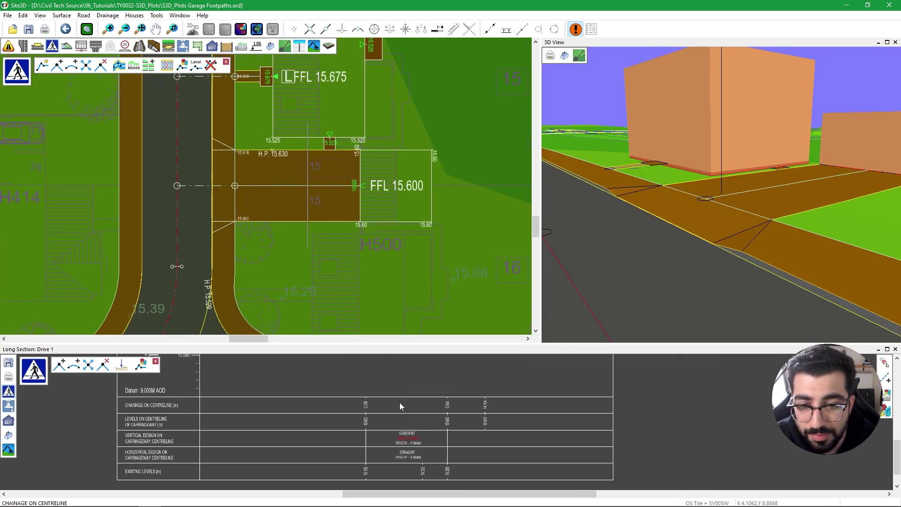
middle_drag(400, 388, 389, 440)
scroll(388, 441, down, 1)
middle_drag(402, 385, 388, 454)
scroll(388, 453, down, 1)
scroll(389, 371, up, 5)
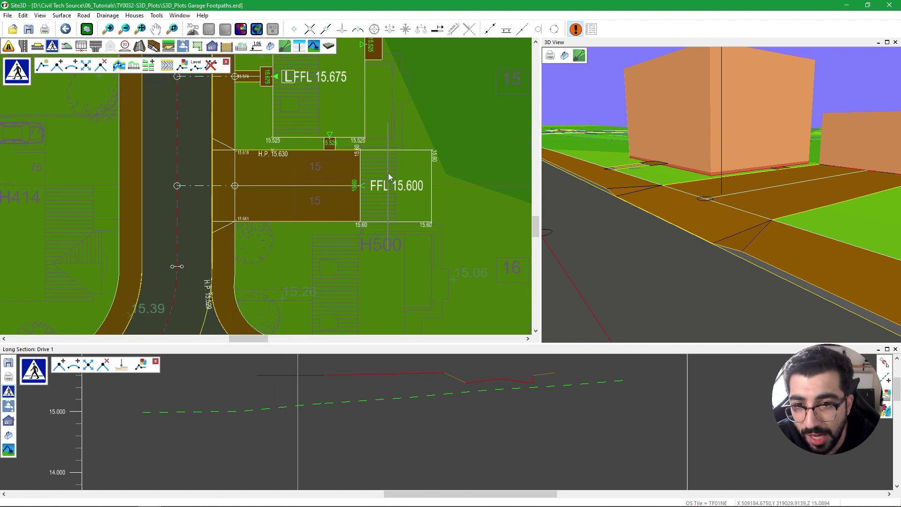
scroll(331, 146, up, 4)
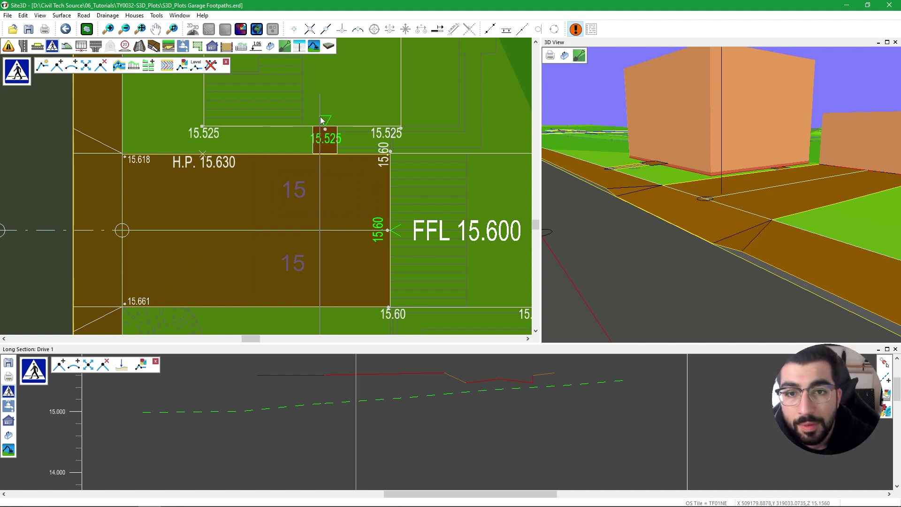
scroll(418, 229, down, 2)
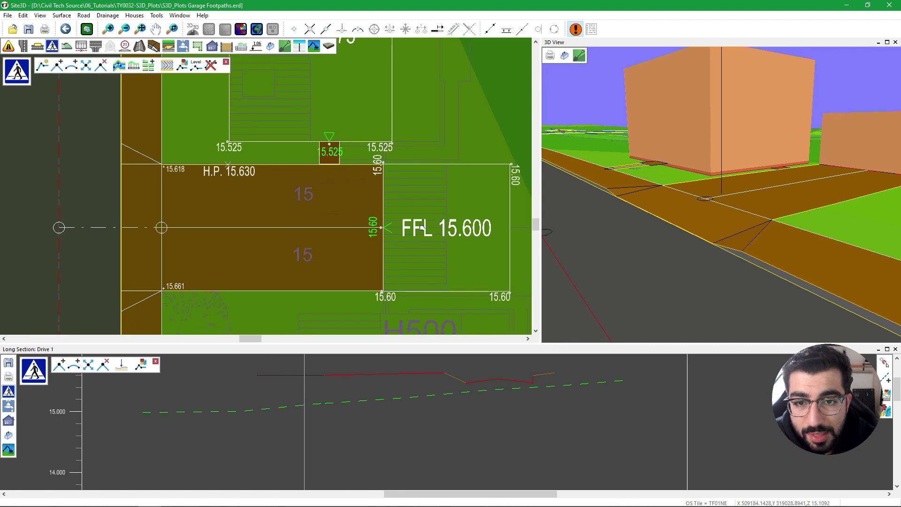
- Examine the driveway's long-section profile and gradient together with the garage and side-access levels in plan
middle_drag(422, 228, 394, 224)
scroll(392, 224, up, 1)
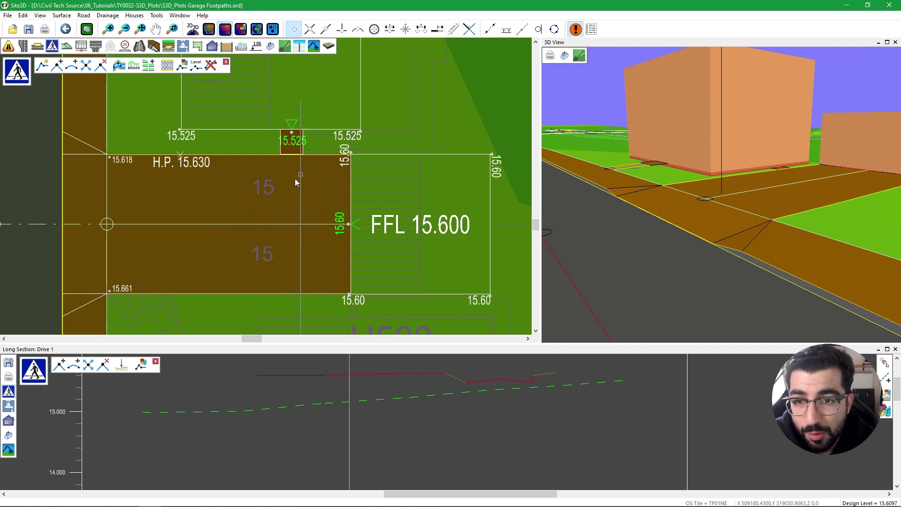
scroll(338, 190, down, 1)
scroll(406, 418, down, 4)
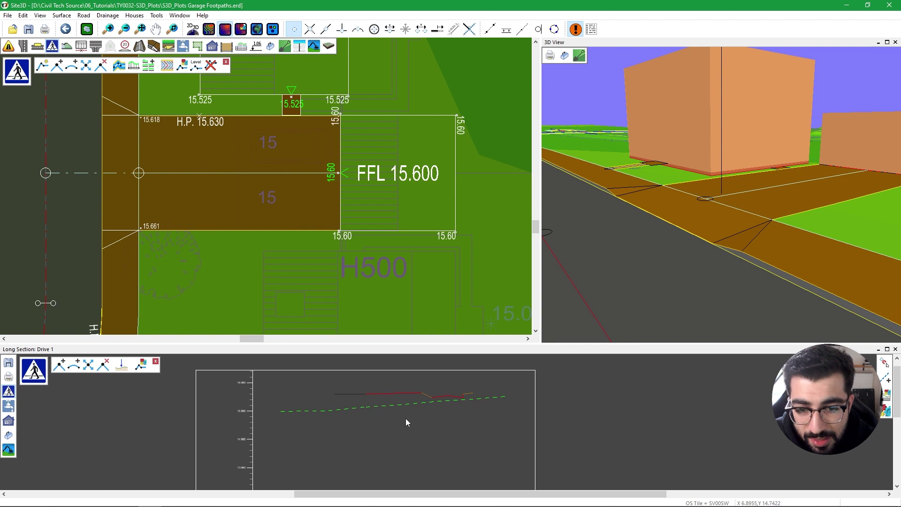
scroll(389, 414, up, 4)
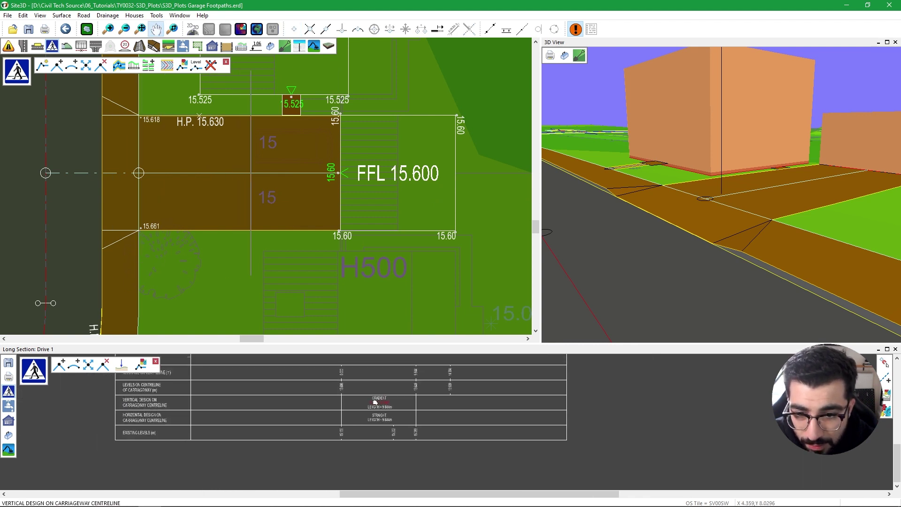
middle_drag(375, 402, 364, 461)
scroll(157, 127, up, 3)
scroll(162, 134, down, 1)
middle_drag(163, 141, 131, 124)
scroll(306, 158, down, 1)
middle_drag(309, 159, 206, 198)
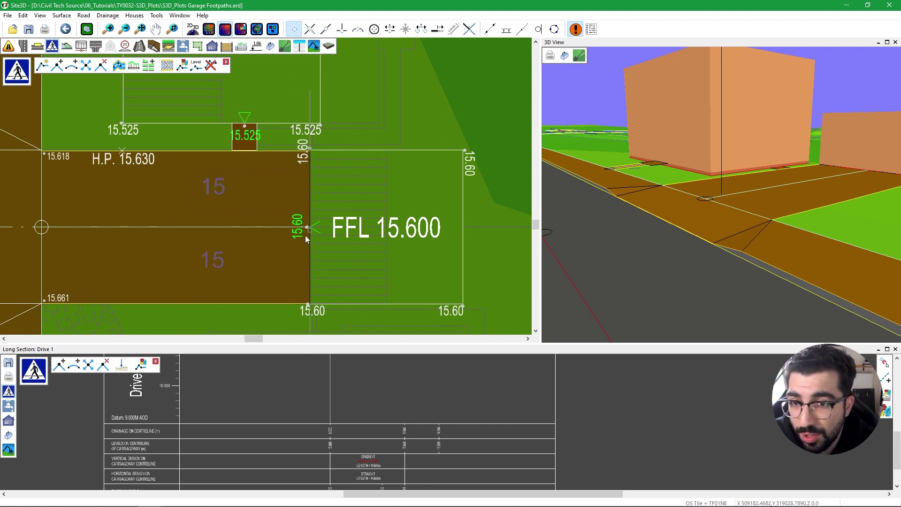
- Set the garage's finished floor level to 15.450 m and check the driveway's gradient in the long section
click(211, 47)
click(86, 64)
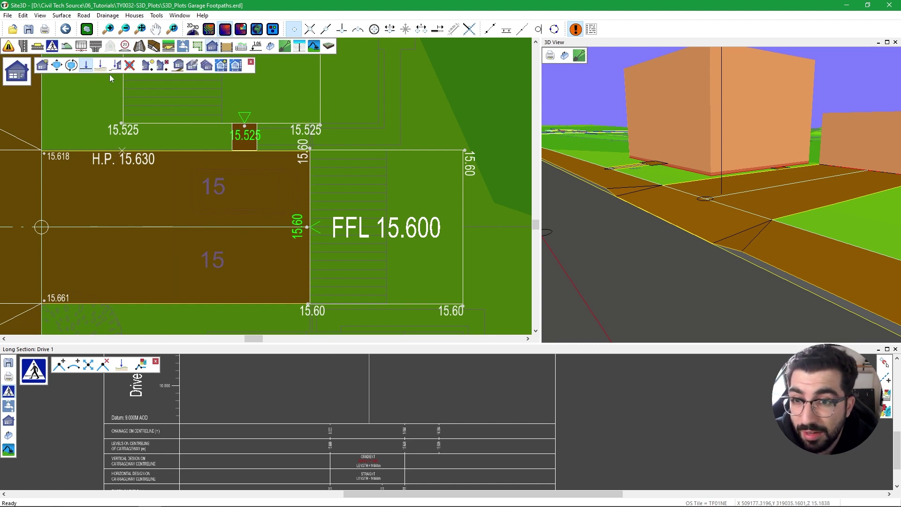
click(447, 242)
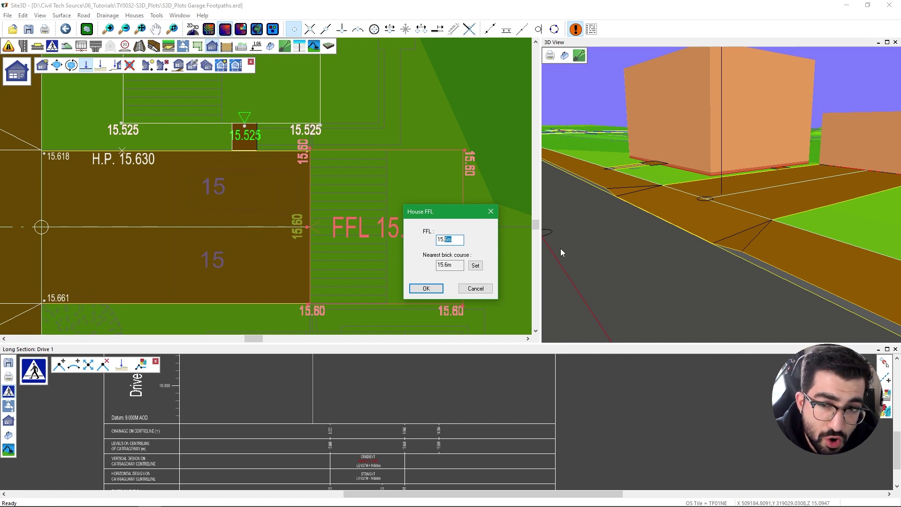
text(450)
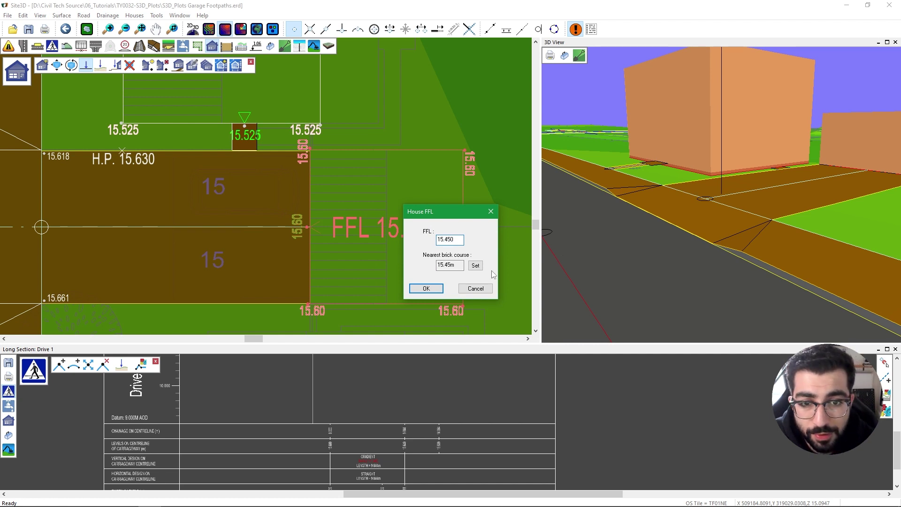
click(425, 288)
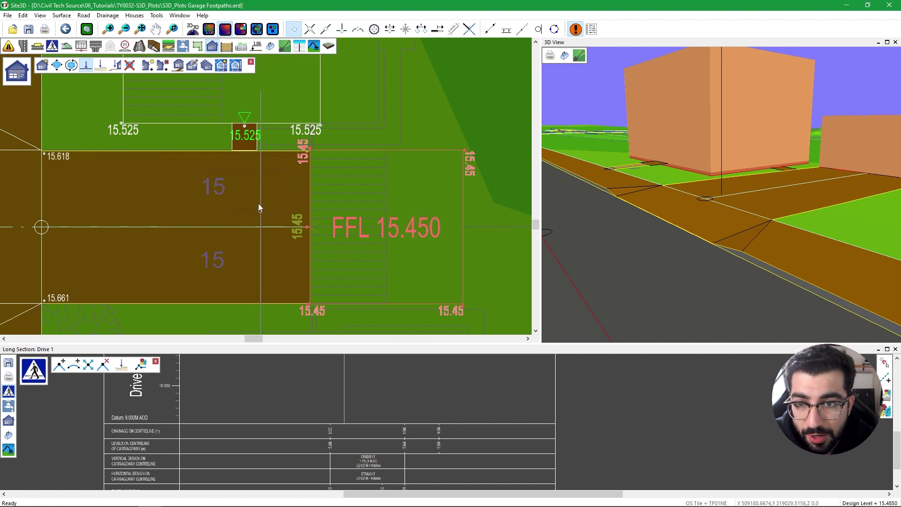
scroll(371, 467, up, 3)
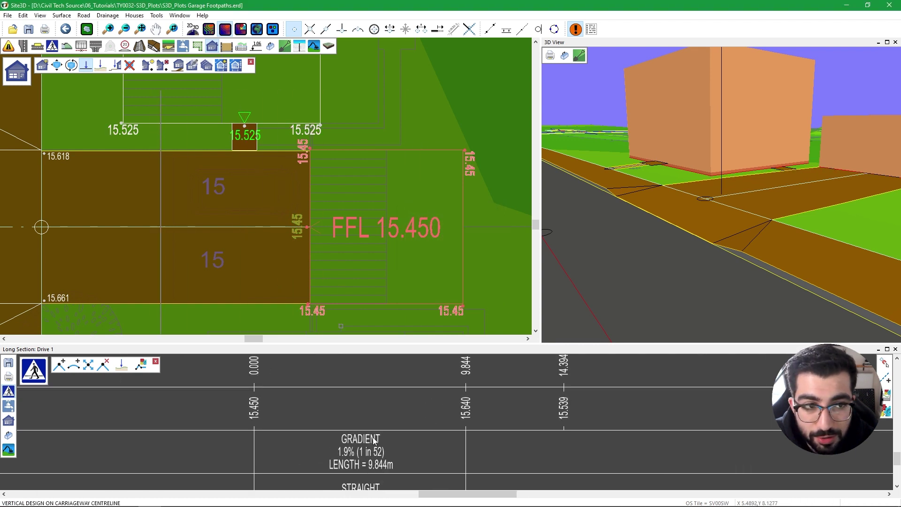
scroll(244, 180, down, 1)
scroll(235, 174, up, 3)
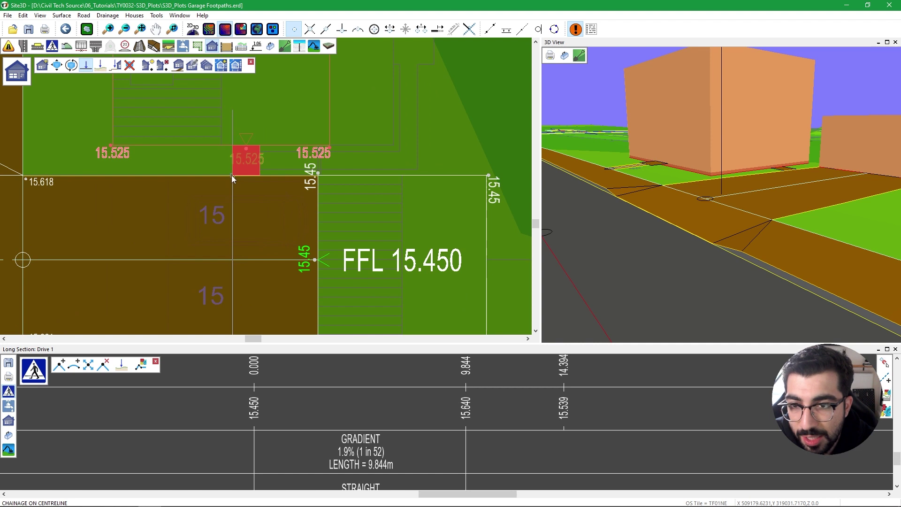
- Add a vertical design point to the driveway at the side-access pad's corner, at chainage 2.845 m and level 15.50
scroll(246, 162, up, 2)
scroll(262, 181, down, 2)
scroll(328, 394, down, 5)
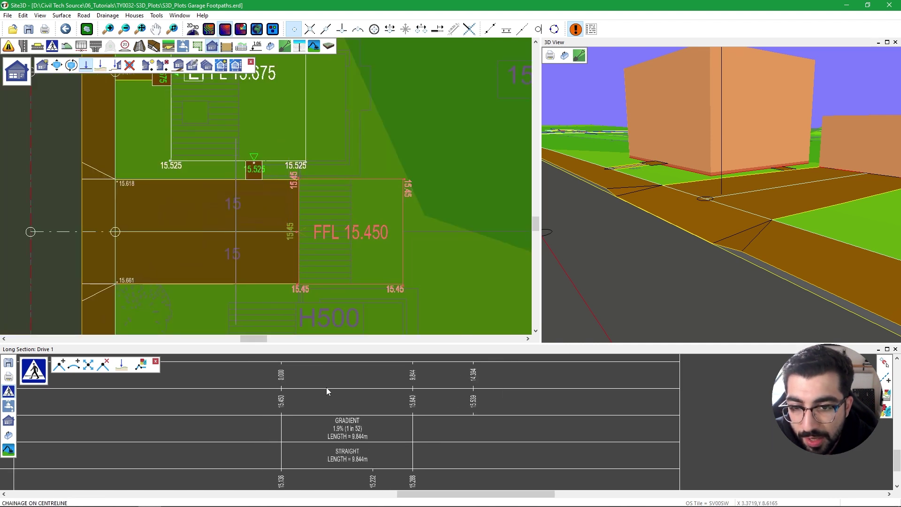
scroll(338, 413, up, 5)
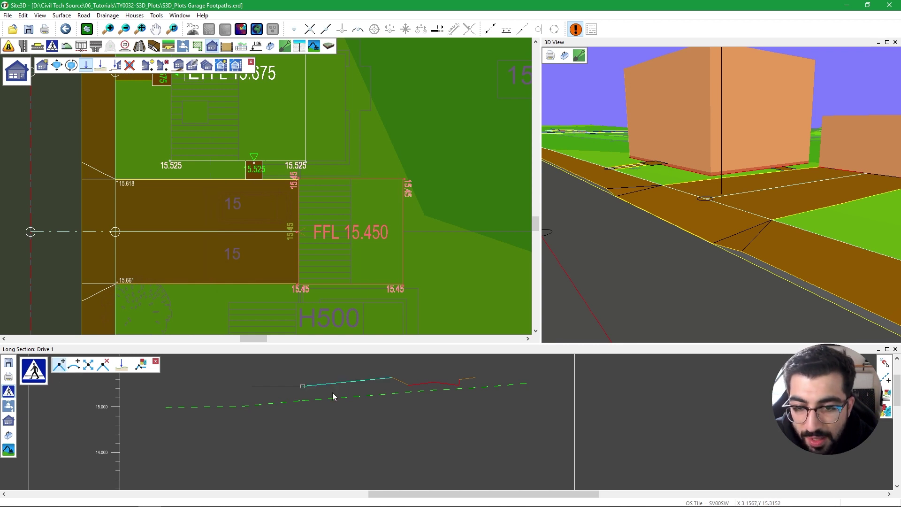
right_click(342, 369)
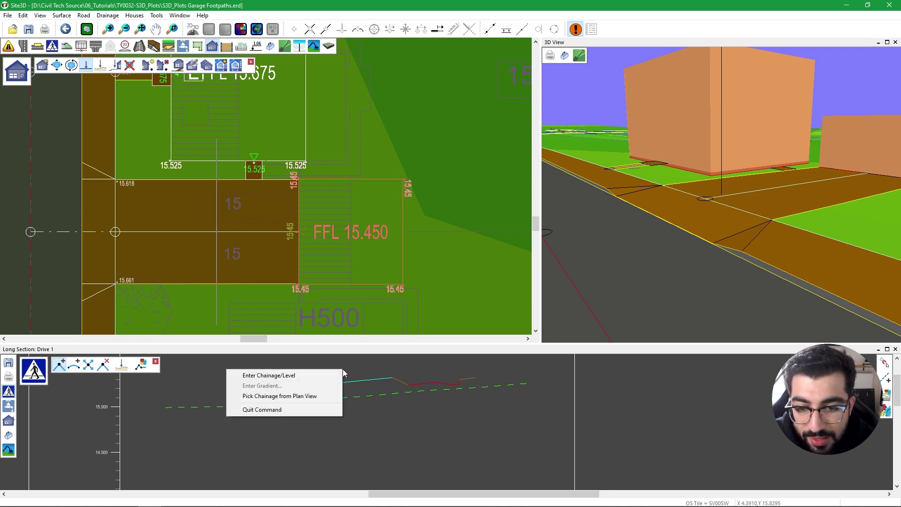
click(295, 397)
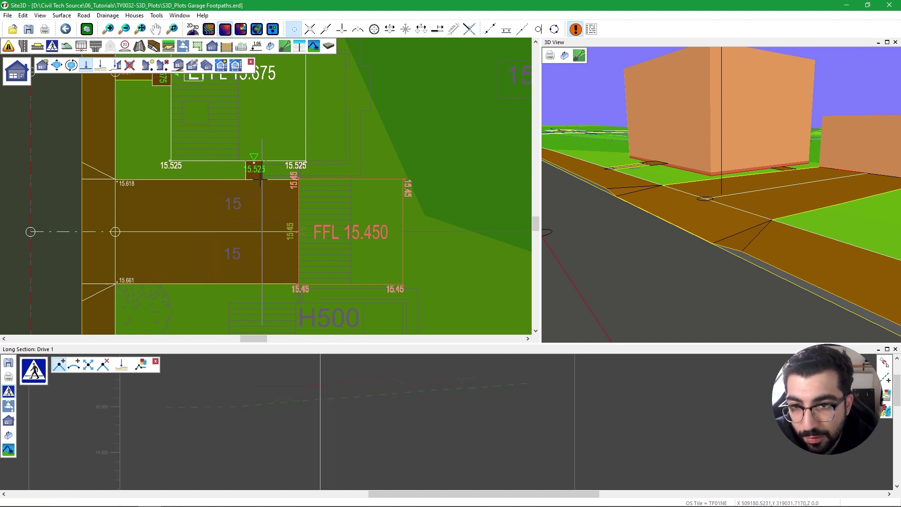
scroll(249, 179, up, 1)
click(292, 30)
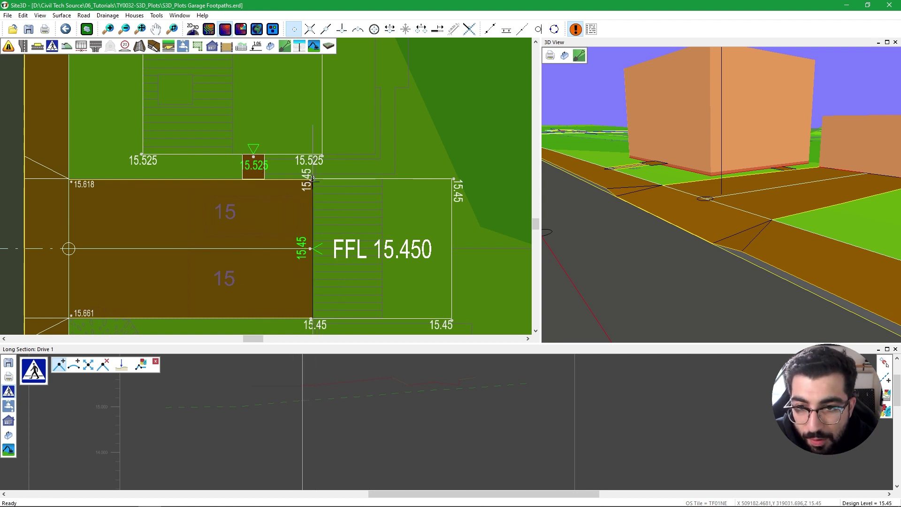
click(242, 179)
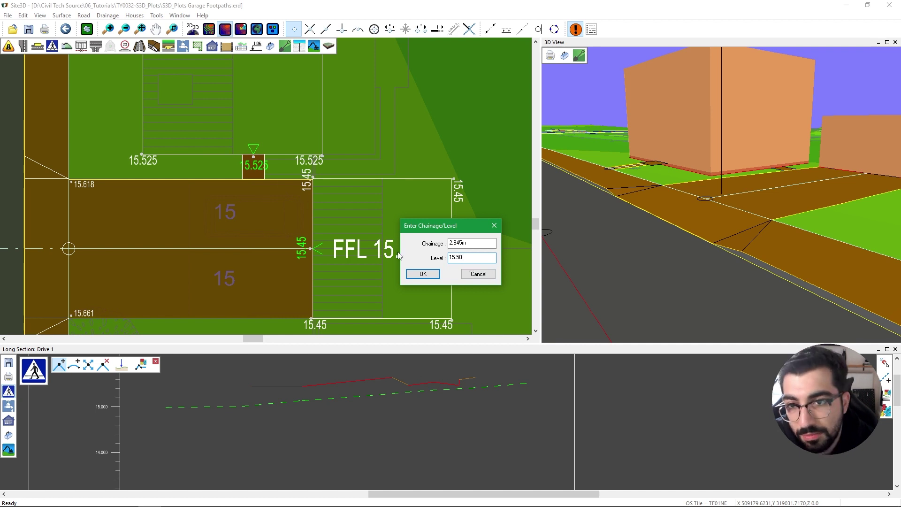
click(422, 275)
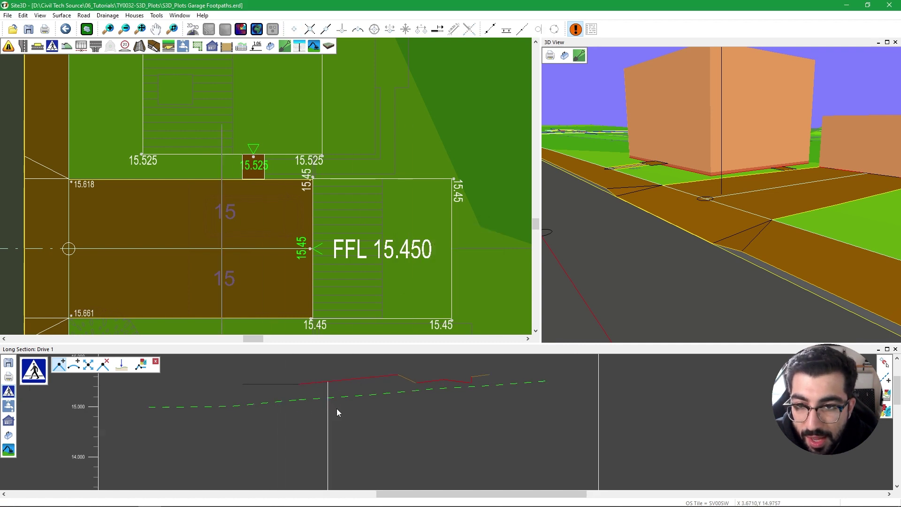
- Examine the gradients of the driveway's two vertical design segments in the long section
scroll(336, 408, up, 3)
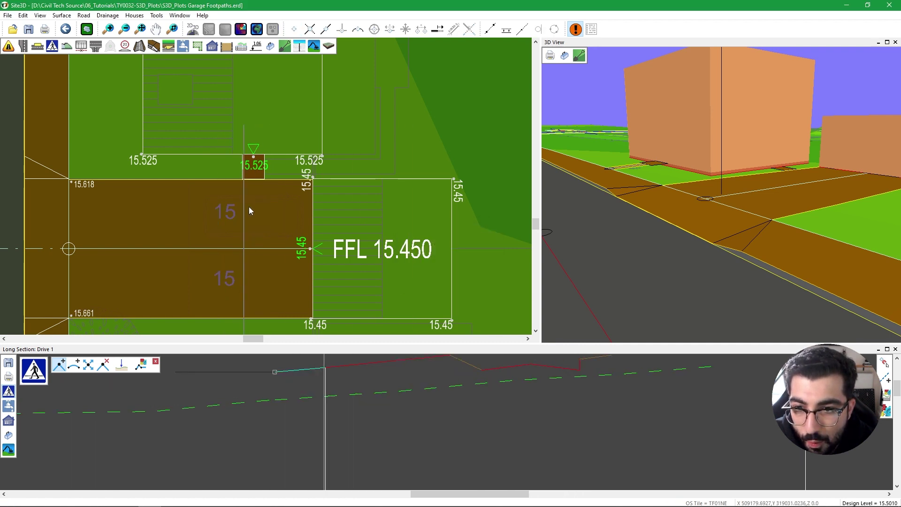
scroll(332, 372, down, 8)
middle_drag(337, 432, 359, 257)
scroll(338, 308, down, 1)
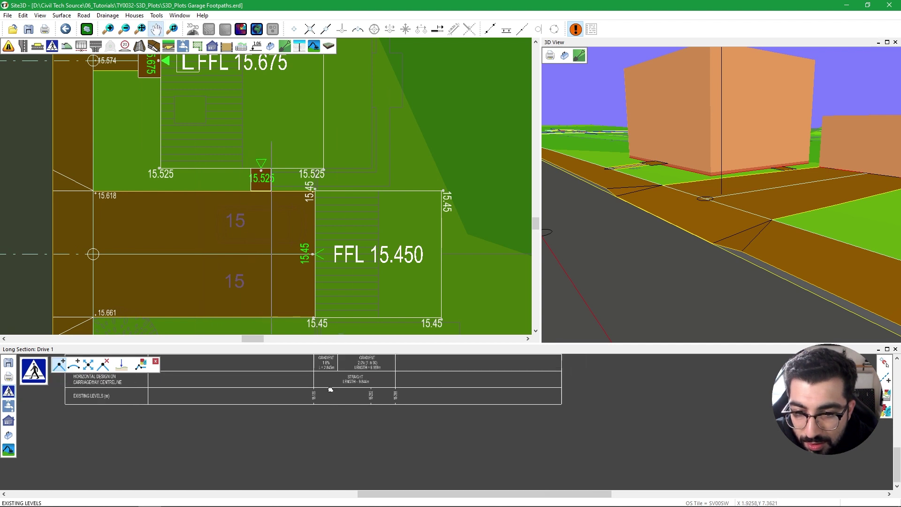
scroll(331, 390, up, 3)
scroll(330, 392, up, 2)
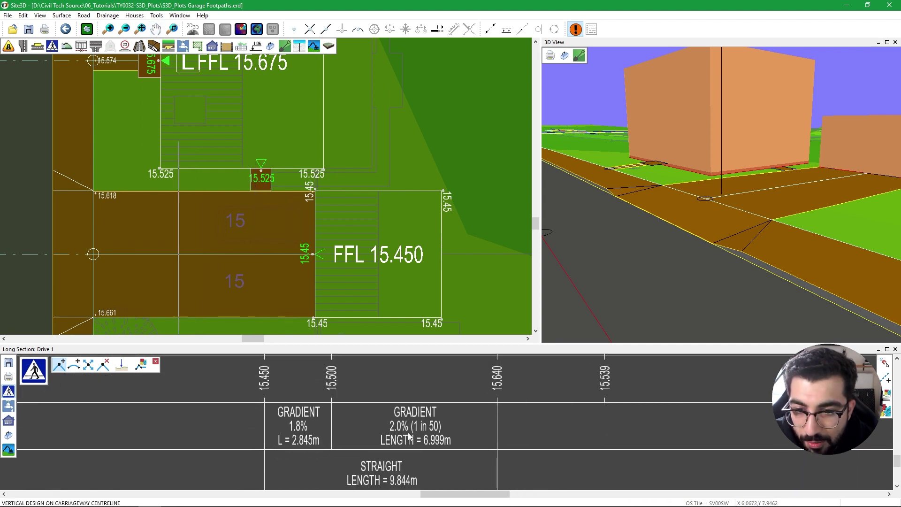
scroll(365, 401, down, 1)
scroll(299, 302, down, 2)
middle_drag(285, 289, 283, 253)
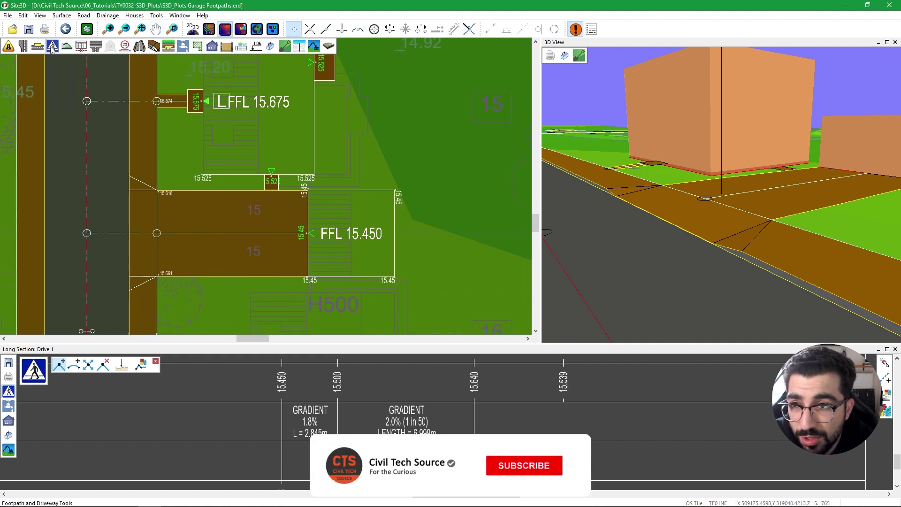
- Enable contours at a 0.01 m interval, with every fifth contour prominent, on the road, footway, interfacing and driveway surfaces
click(52, 46)
click(166, 65)
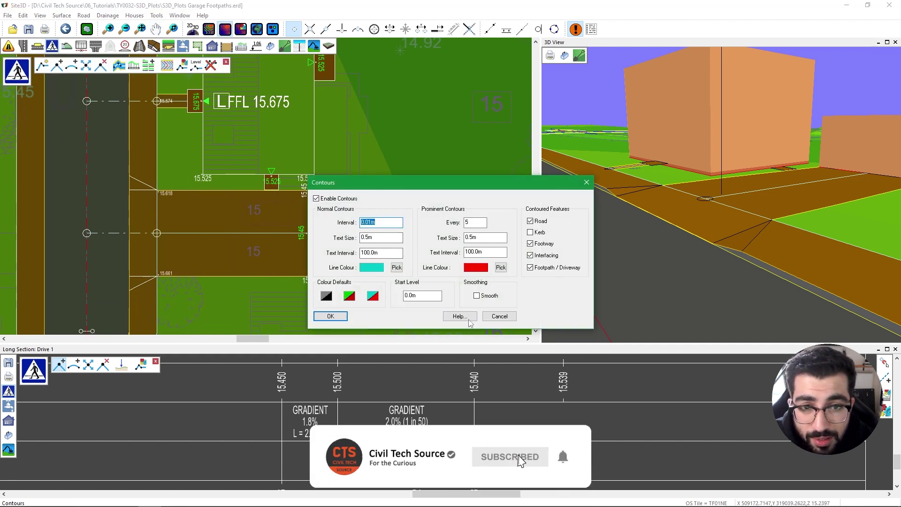
click(330, 316)
- Examine the contour levels across the driveway from the garage past the side access to the drop kerb, in plan and 3D
scroll(267, 229, up, 2)
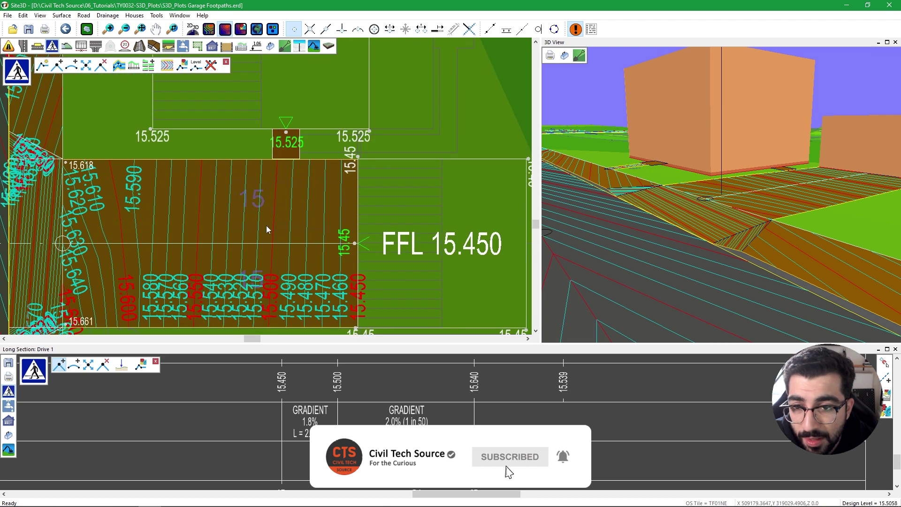
scroll(267, 229, up, 2)
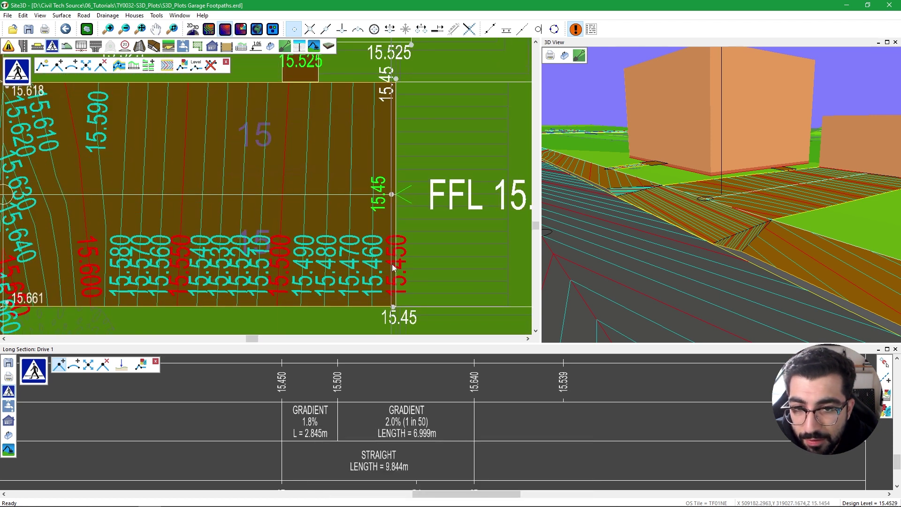
middle_drag(271, 232, 354, 245)
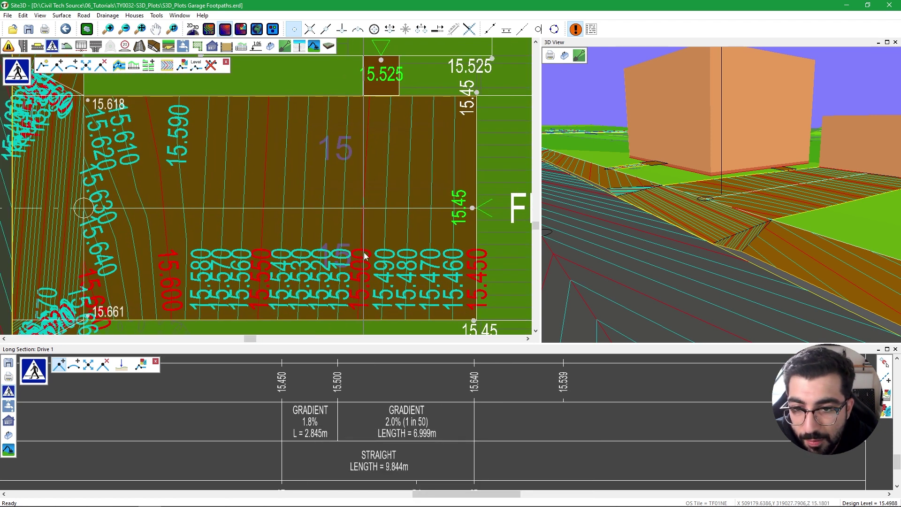
middle_drag(168, 254, 252, 258)
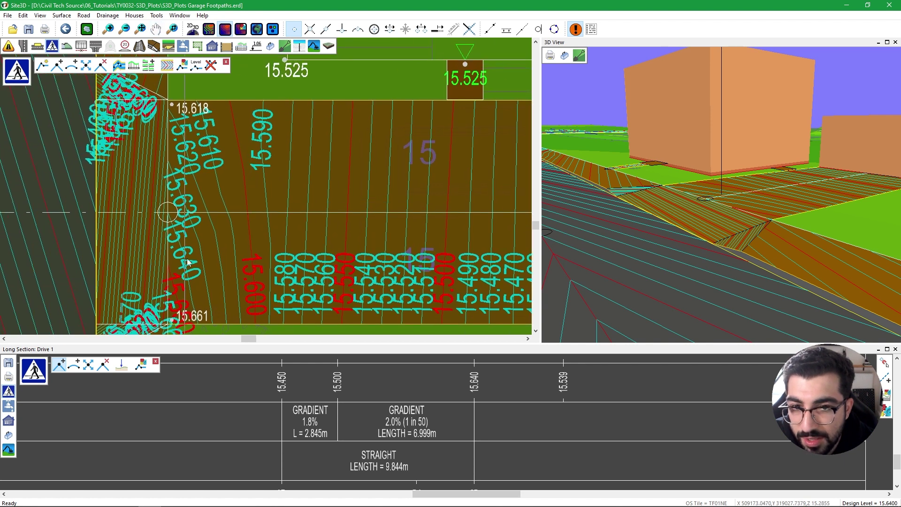
scroll(175, 229, down, 1)
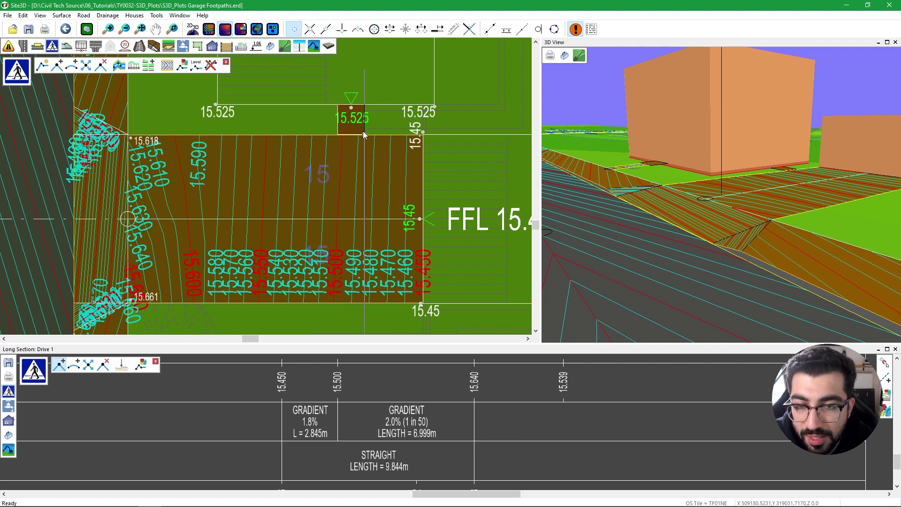
drag(822, 185, 791, 189)
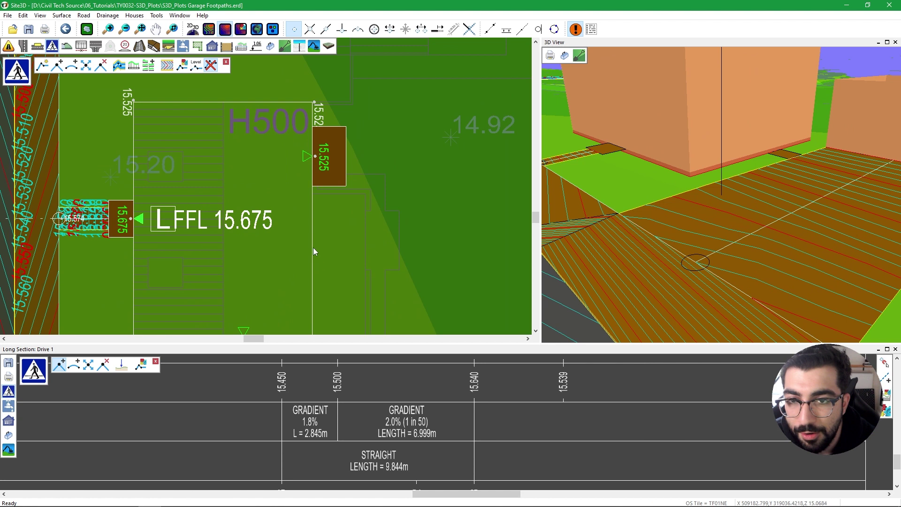
middle_drag(313, 247, 305, 183)
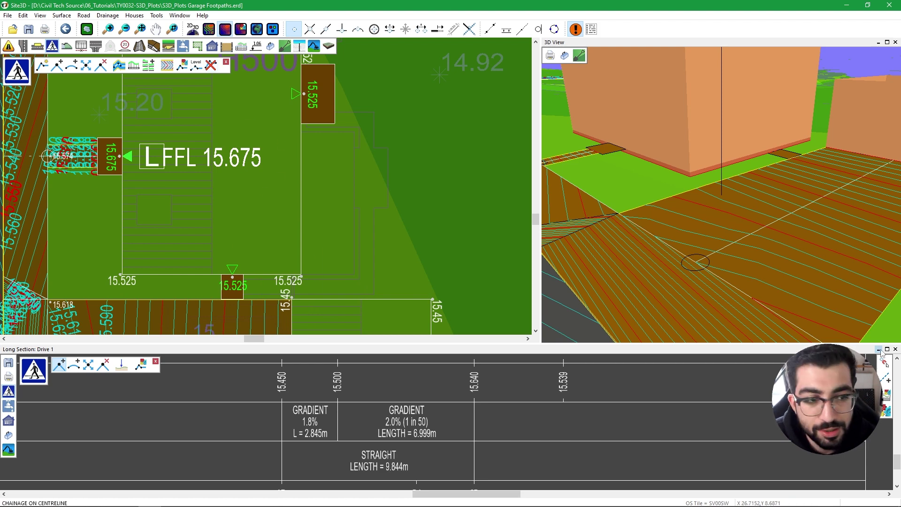
- Close the driveway's long section, inspect the house and garage in 3D, and open the H500 house template for editing
click(896, 350)
drag(780, 261, 634, 251)
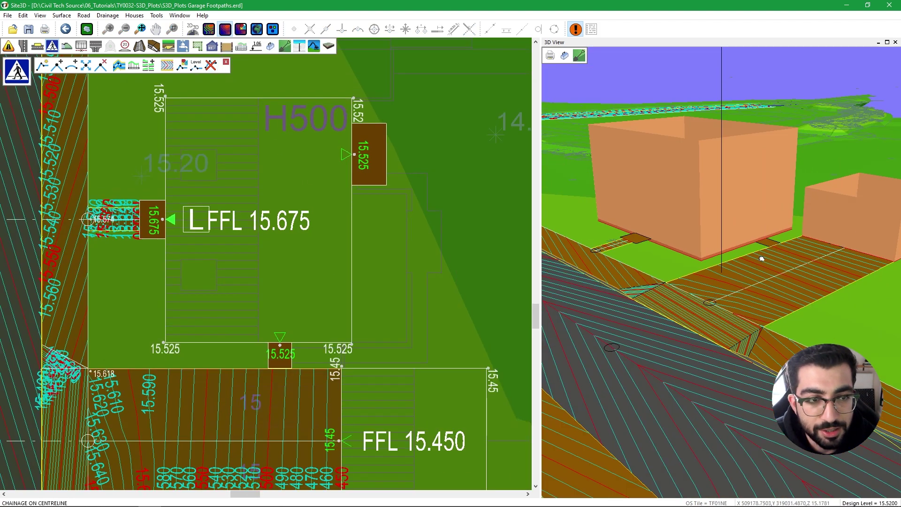
scroll(375, 250, up, 1)
middle_drag(330, 241, 312, 265)
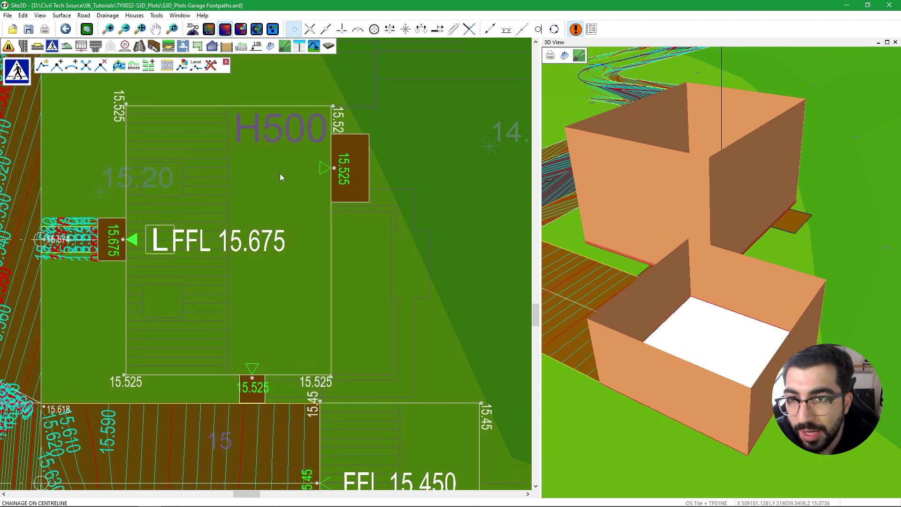
click(212, 46)
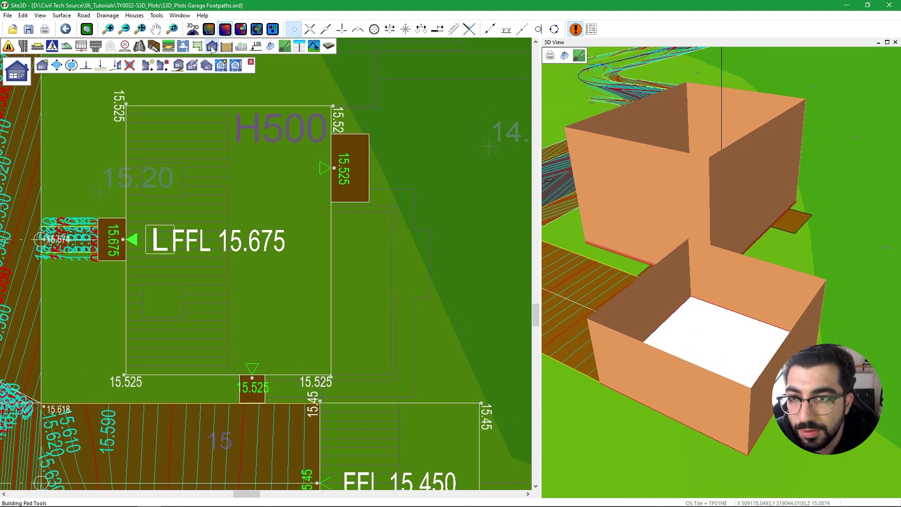
click(238, 65)
click(306, 137)
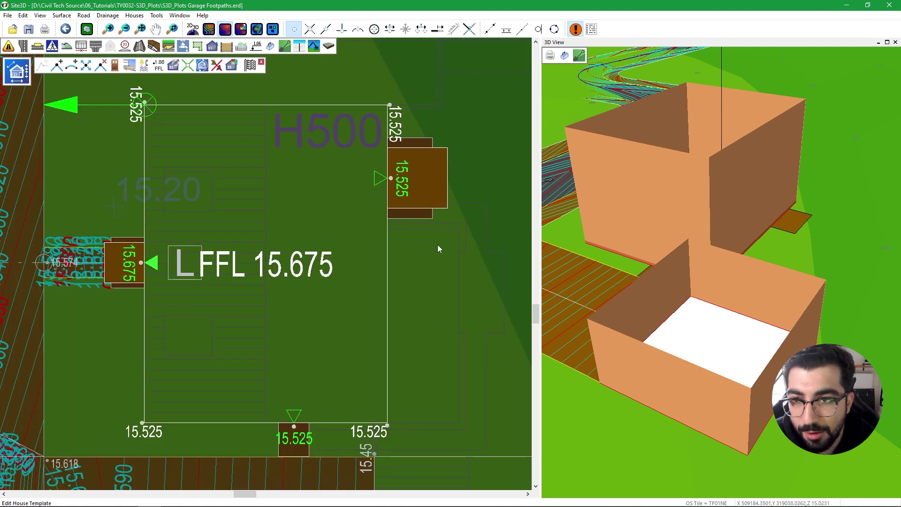
- Add points to the template's rear wall to form the rectangular projection shown on the underlying plan, and finish editing the template
click(58, 67)
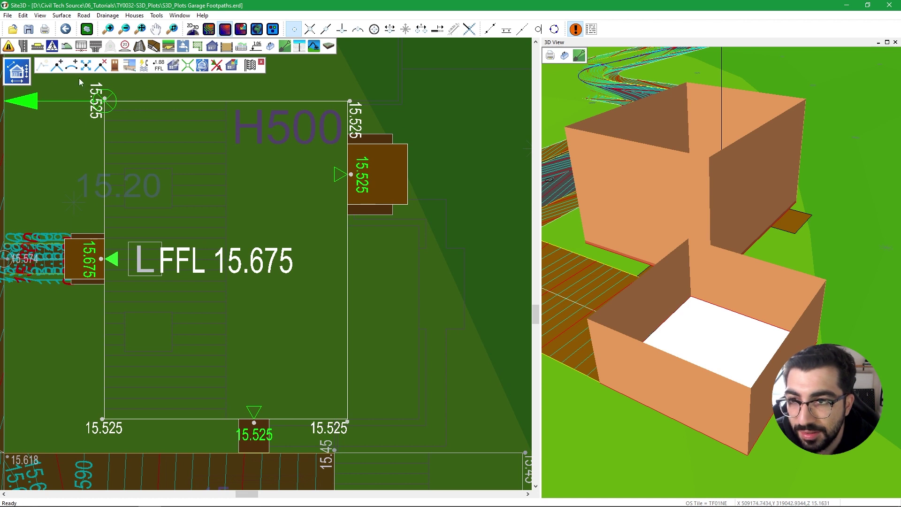
click(347, 227)
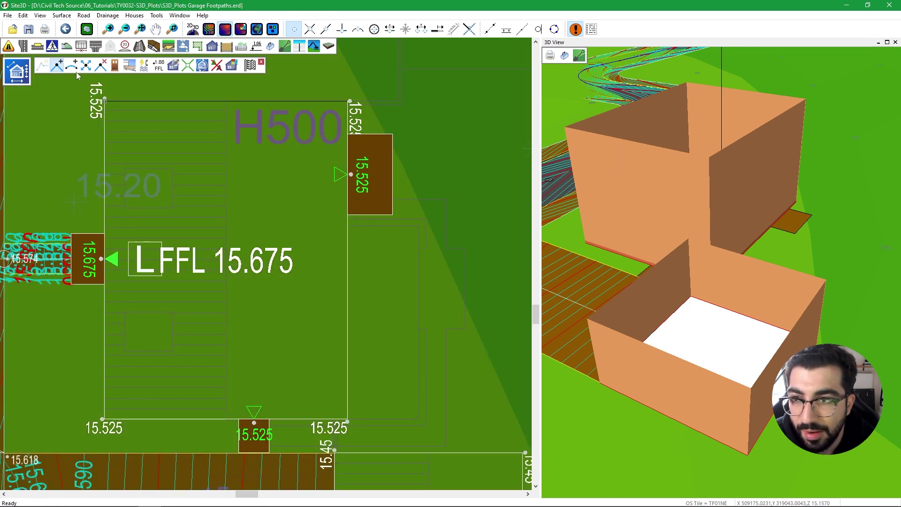
mouse_move(420, 226)
mouse_down()
mouse_move(463, 244)
mouse_move(419, 225)
mouse_up()
mouse_move(417, 415)
mouse_down()
mouse_move(428, 419)
mouse_move(419, 418)
mouse_up()
right_click(266, 177)
click(233, 186)
middle_drag(391, 270, 354, 255)
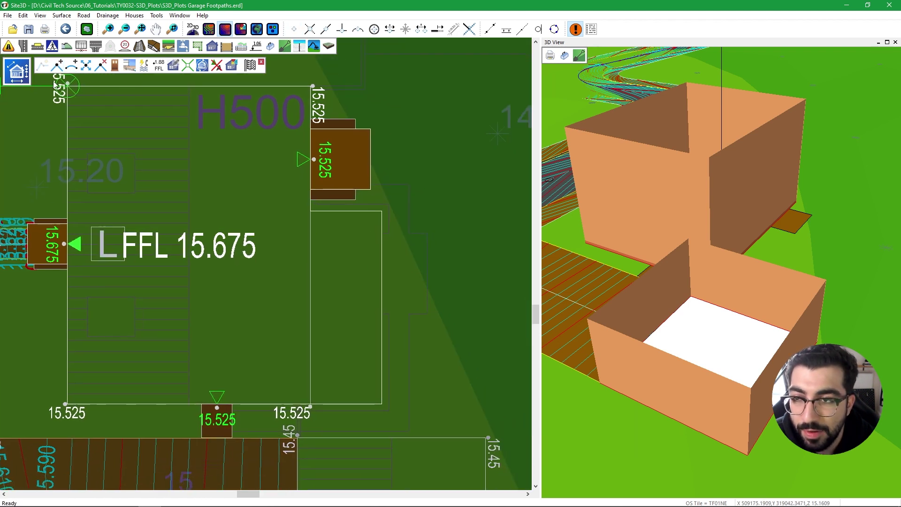
click(261, 62)
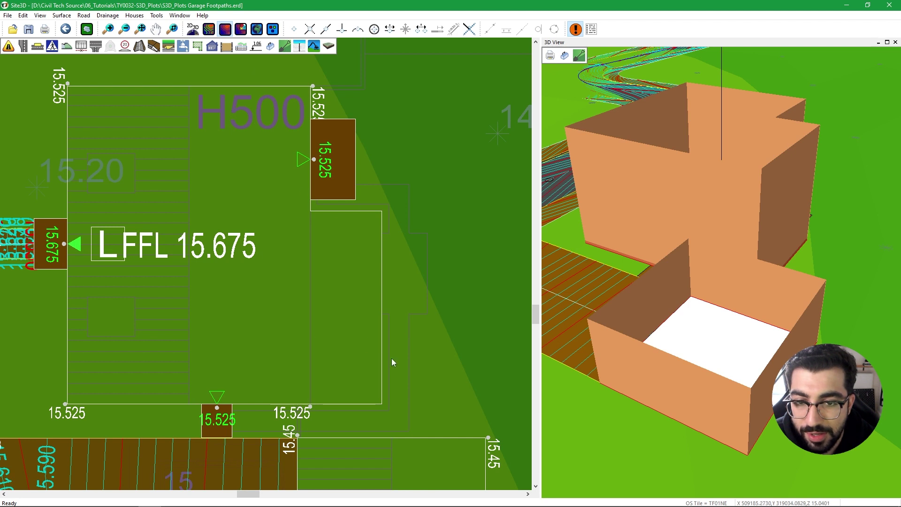
- Edit the H500 house template to add a patio door on the rear wall of the rectangular projection, and apply the changes
click(212, 47)
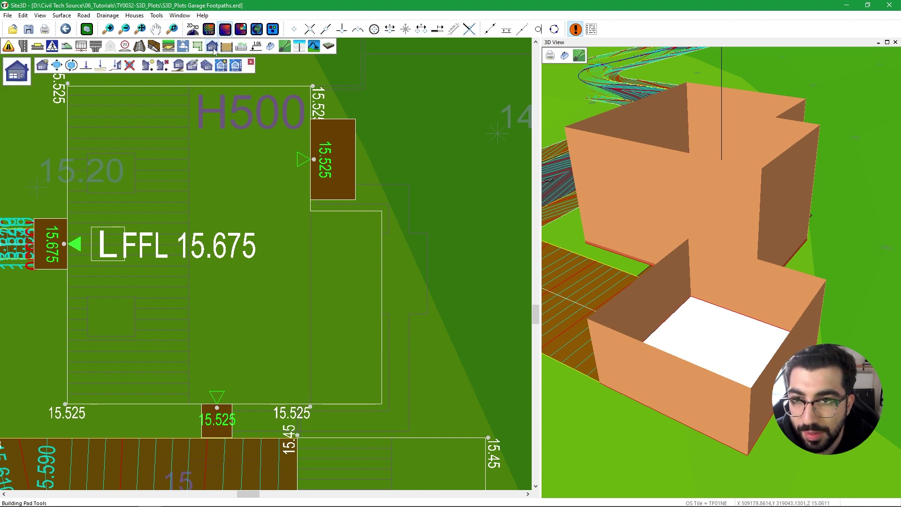
click(235, 65)
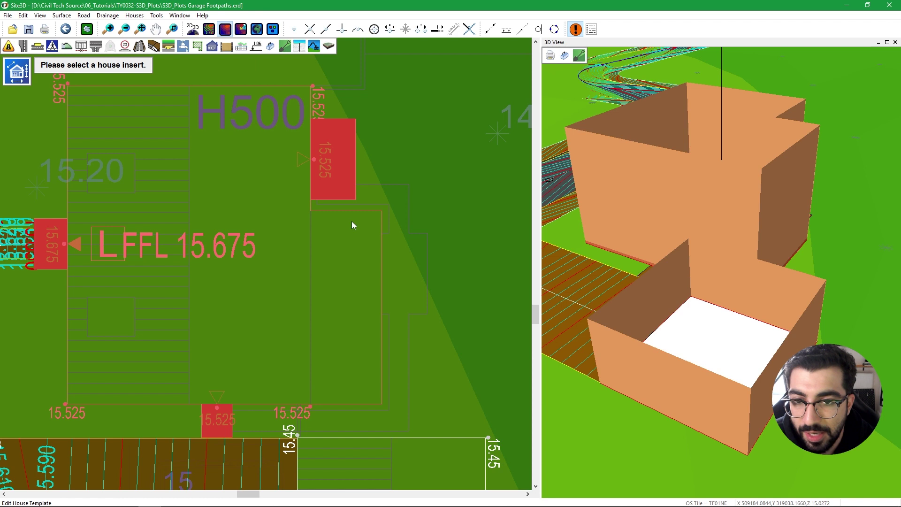
click(351, 221)
click(115, 65)
click(413, 347)
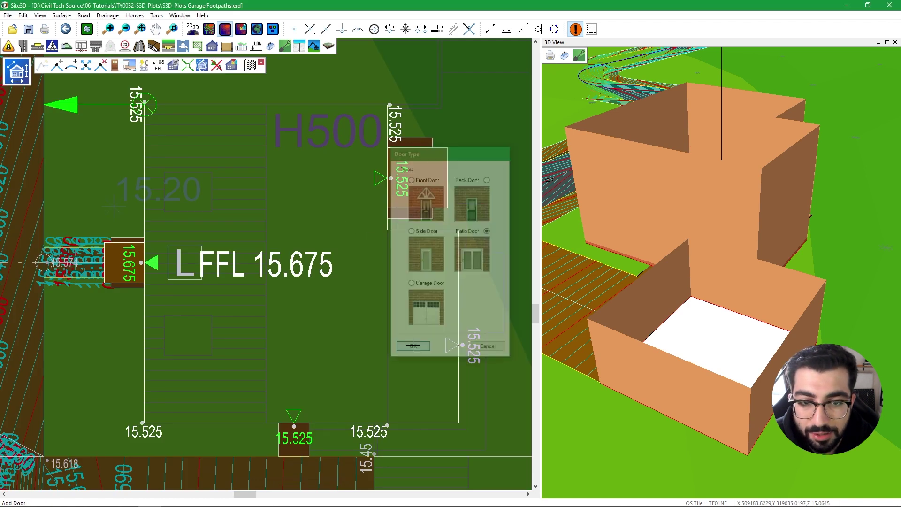
click(422, 31)
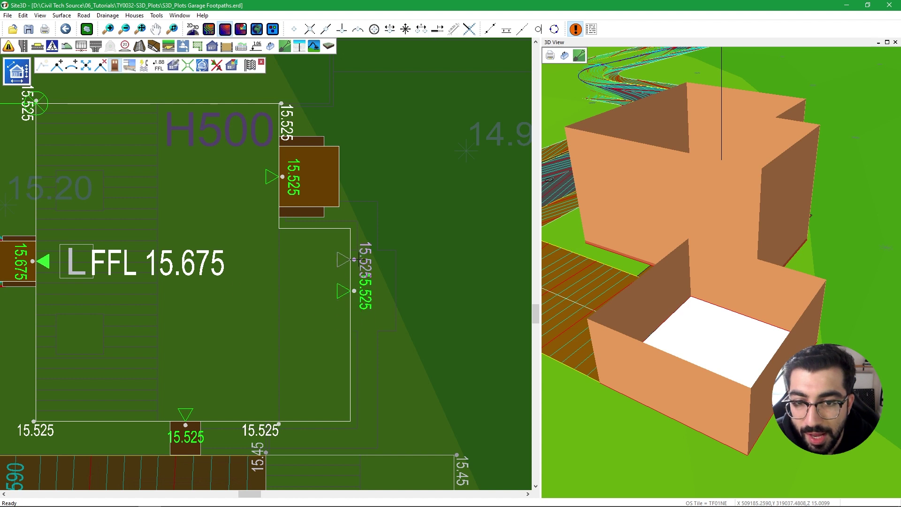
click(353, 291)
right_click(353, 247)
click(329, 253)
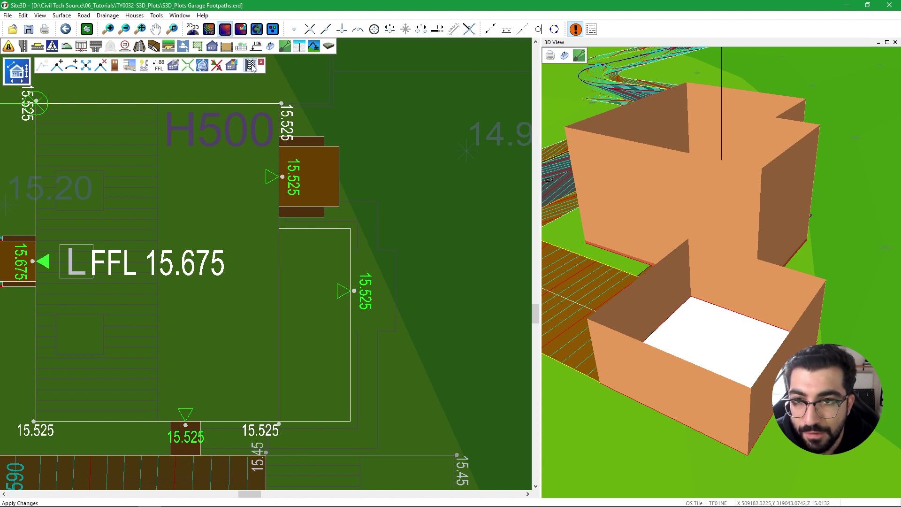
- Measure along the projection's rear wall across the new patio door's landing, and close the measurement
scroll(411, 306, up, 1)
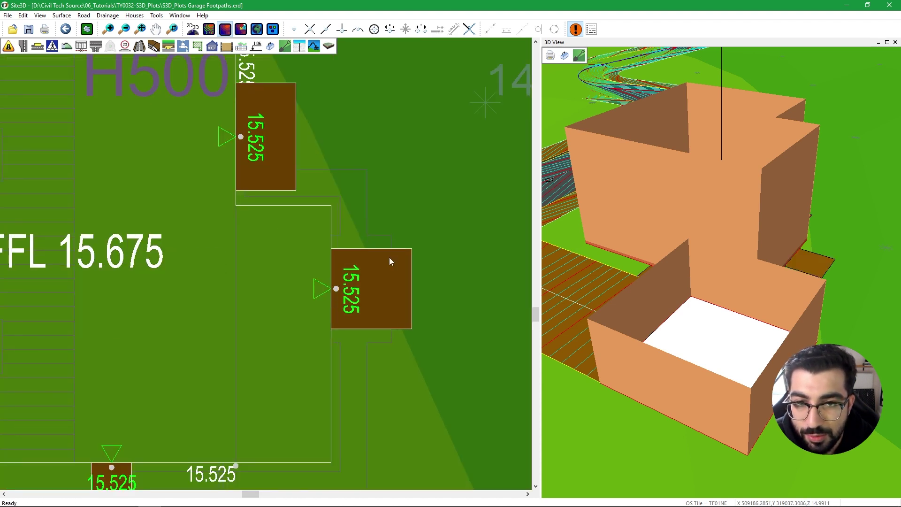
click(272, 47)
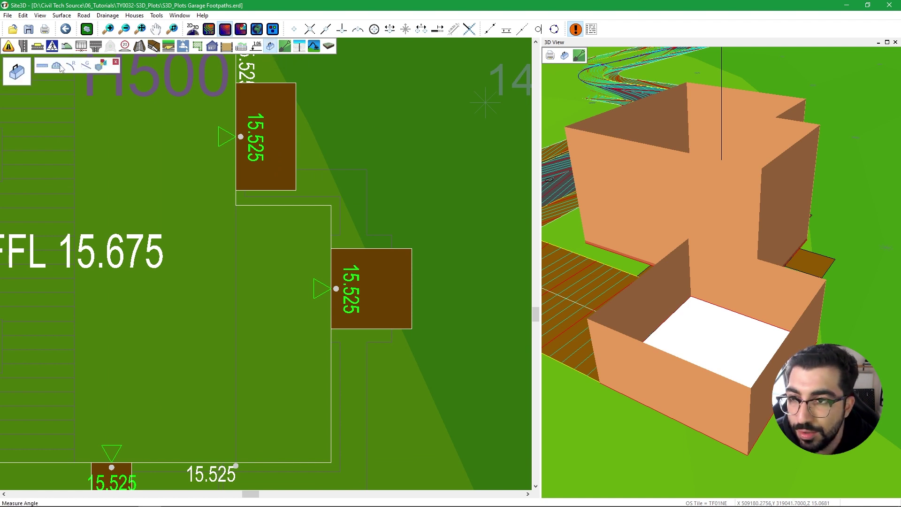
click(294, 30)
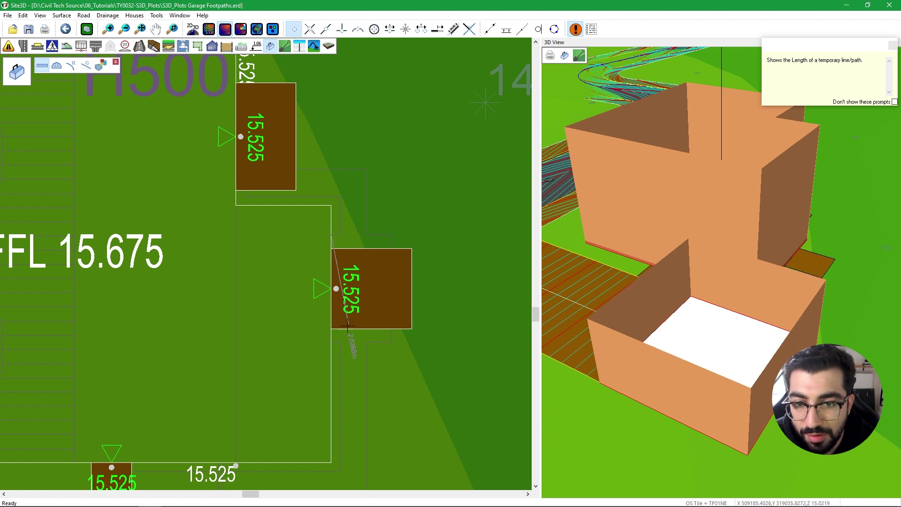
key(Escape)
key(Escape)
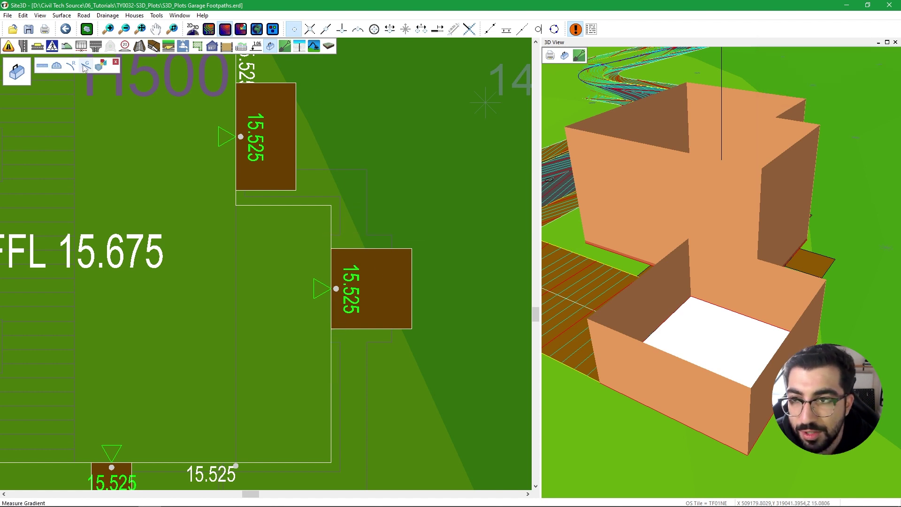
- Set the landing of the projection's new patio door to 2.4 m wide and 1.35 m deep, and leave the house tools
click(212, 47)
click(196, 67)
click(346, 279)
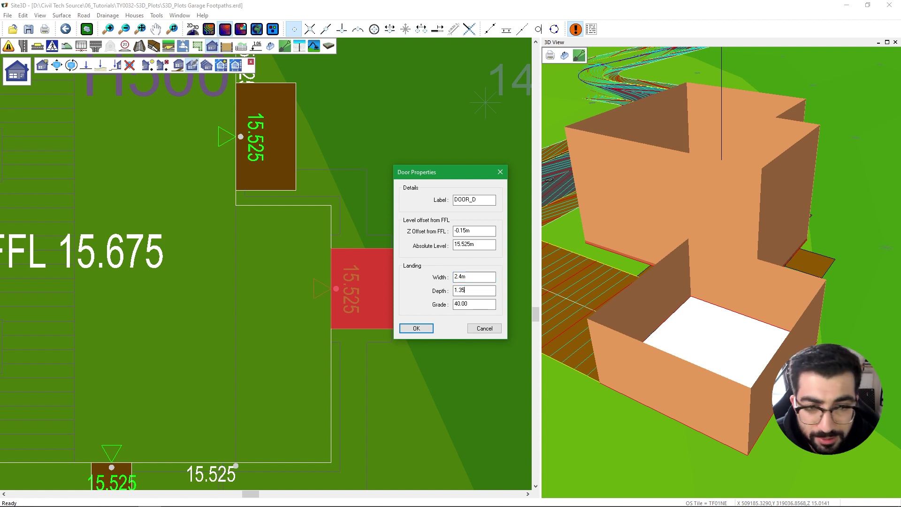
key(Return)
scroll(356, 249, down, 3)
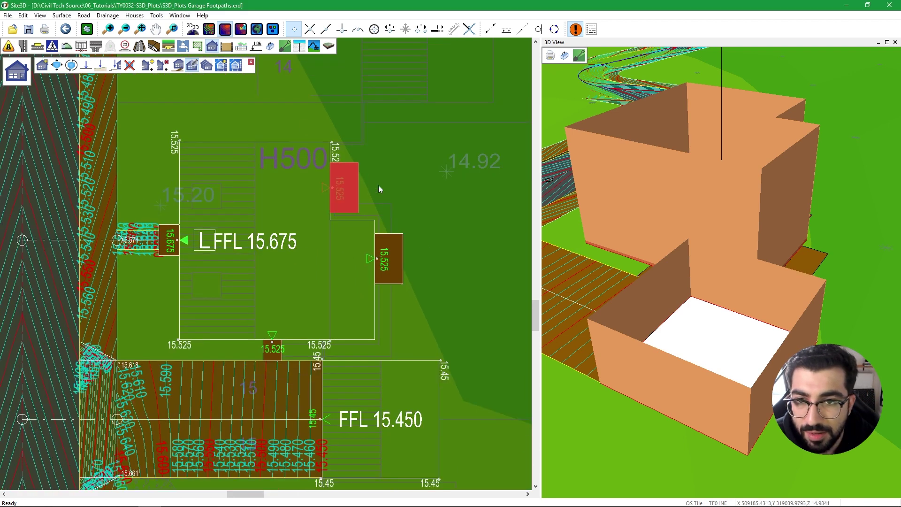
key(Escape)
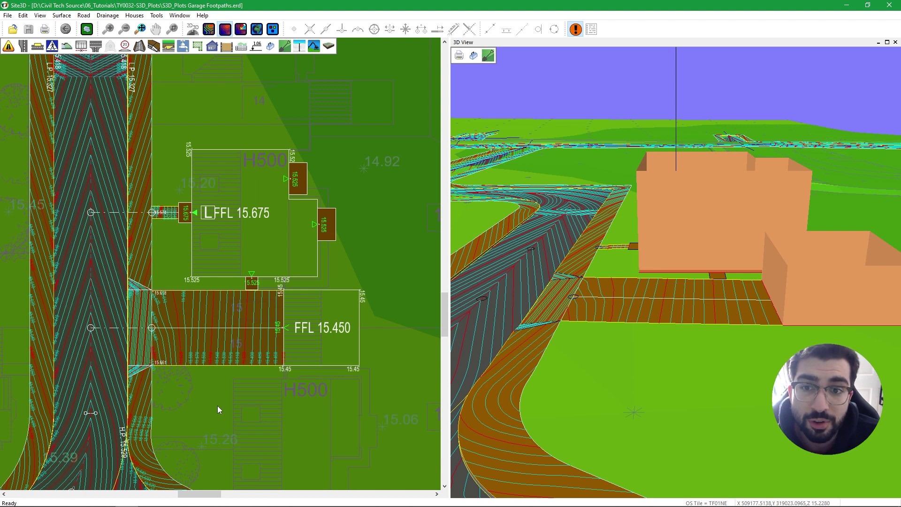